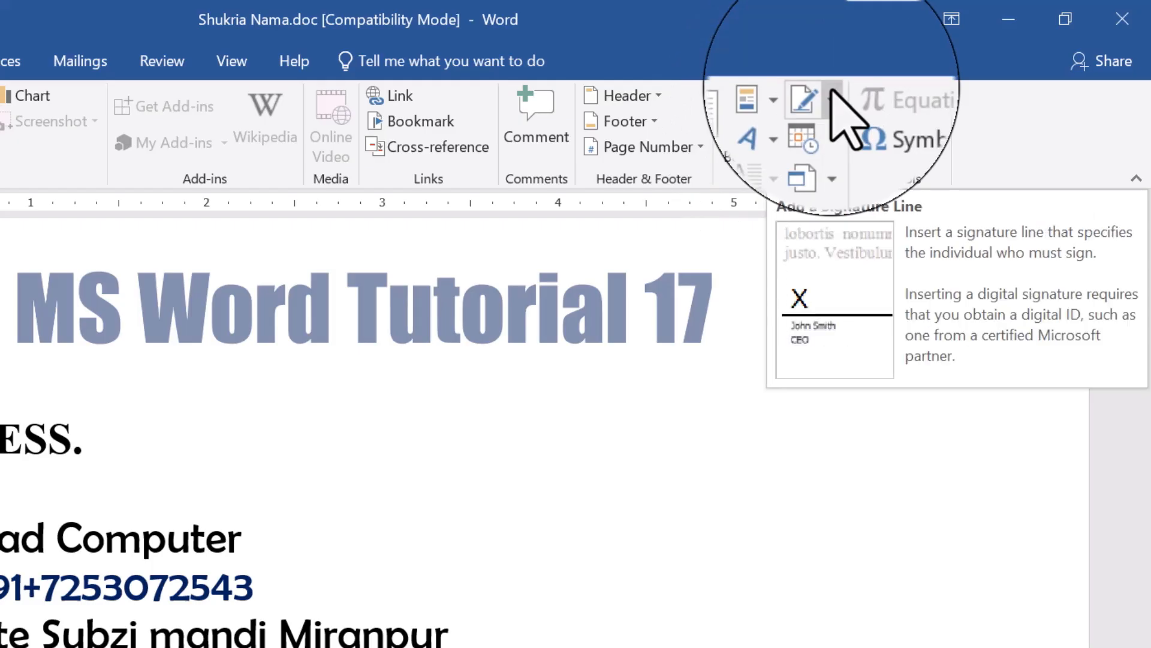
pyautogui.click(817, 97)
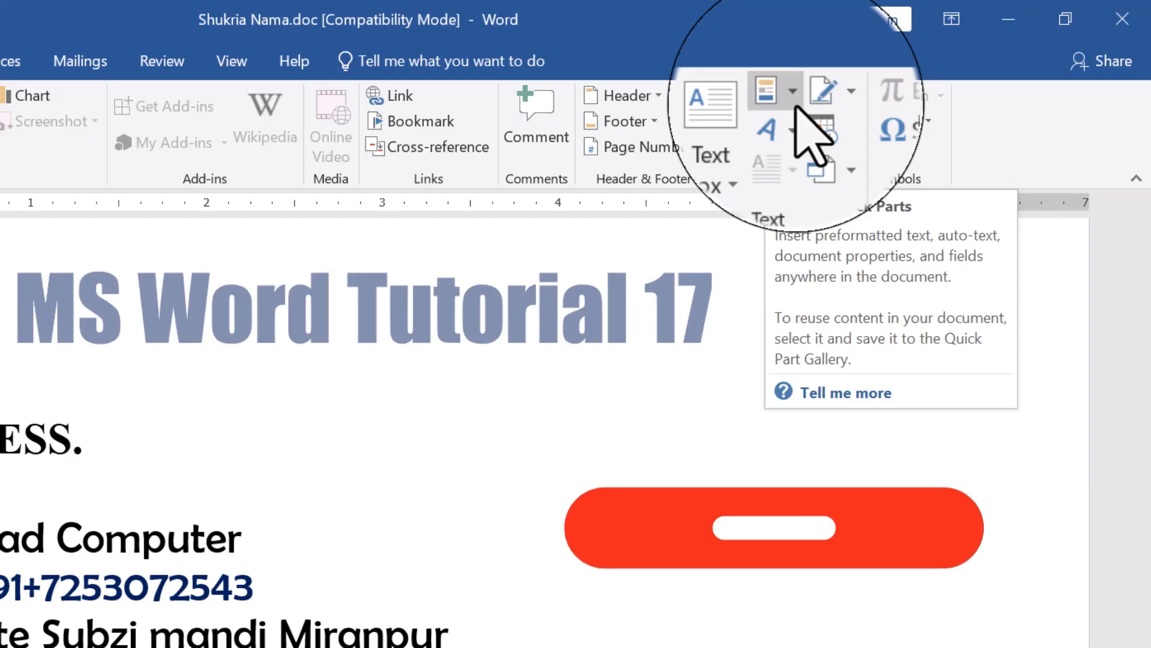
pyautogui.click(792, 121)
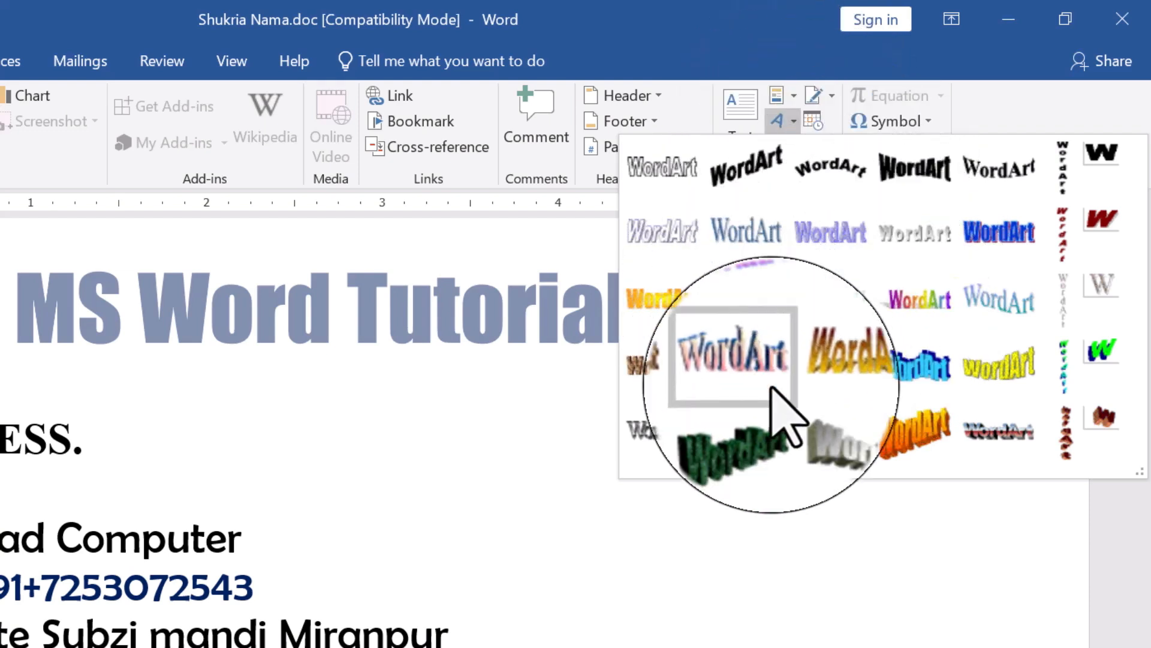
pyautogui.click(793, 123)
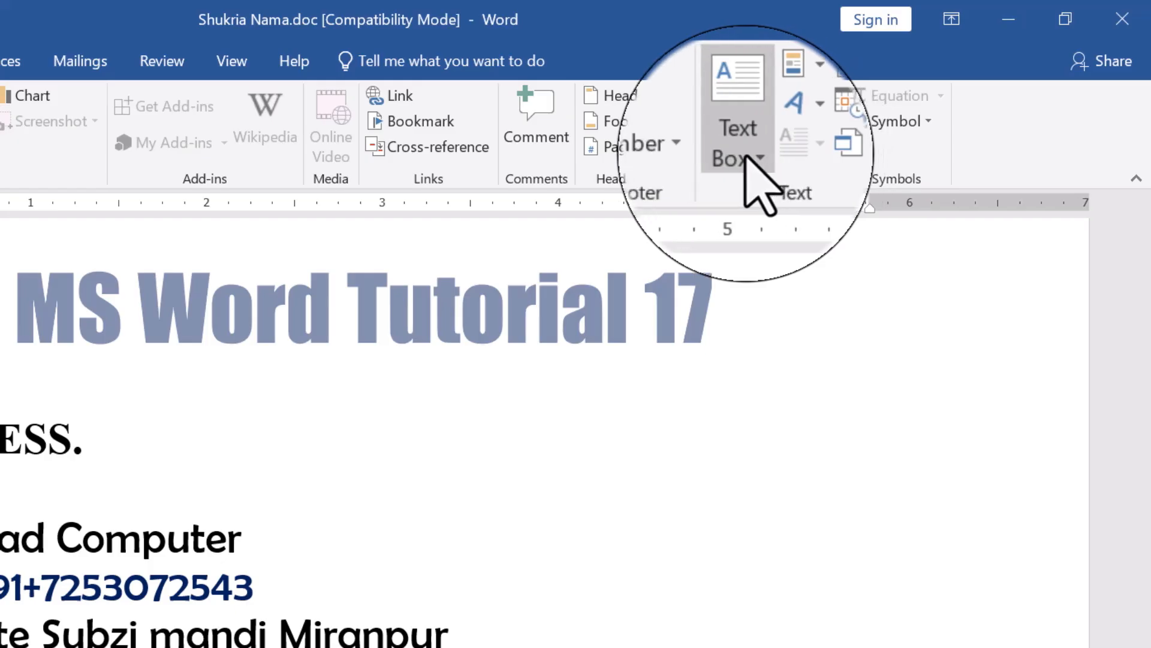
# Try the built-in Austin Sidebar text box in the document, look over its placeholder content and undo the insertion
pyautogui.click(742, 123)
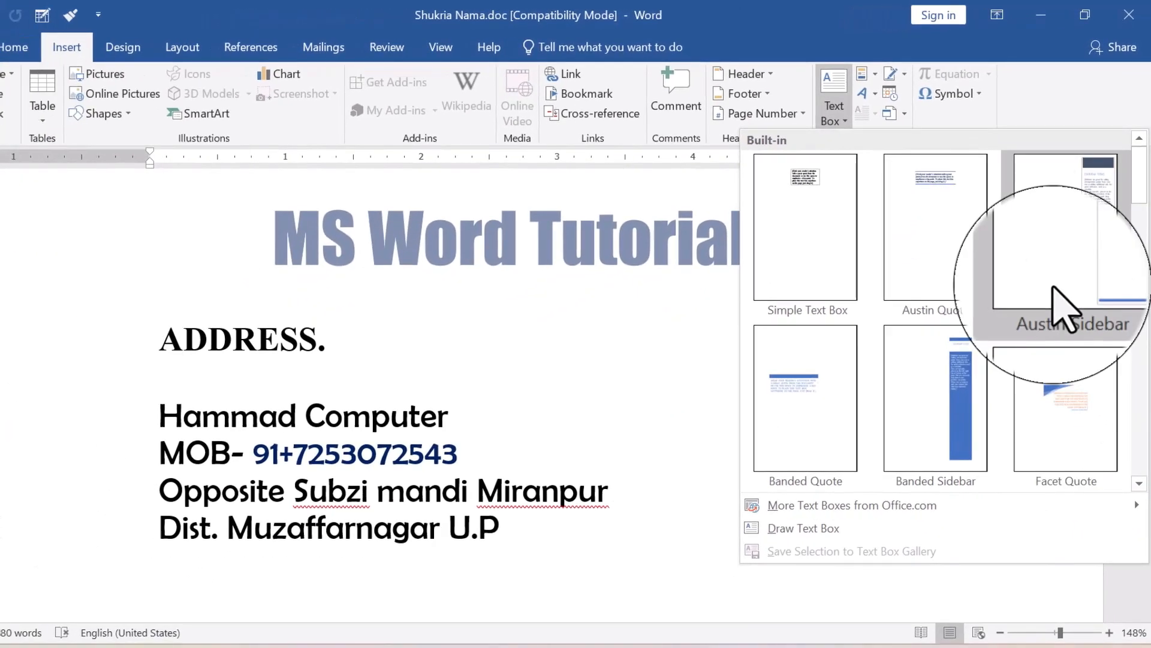
pyautogui.click(1046, 276)
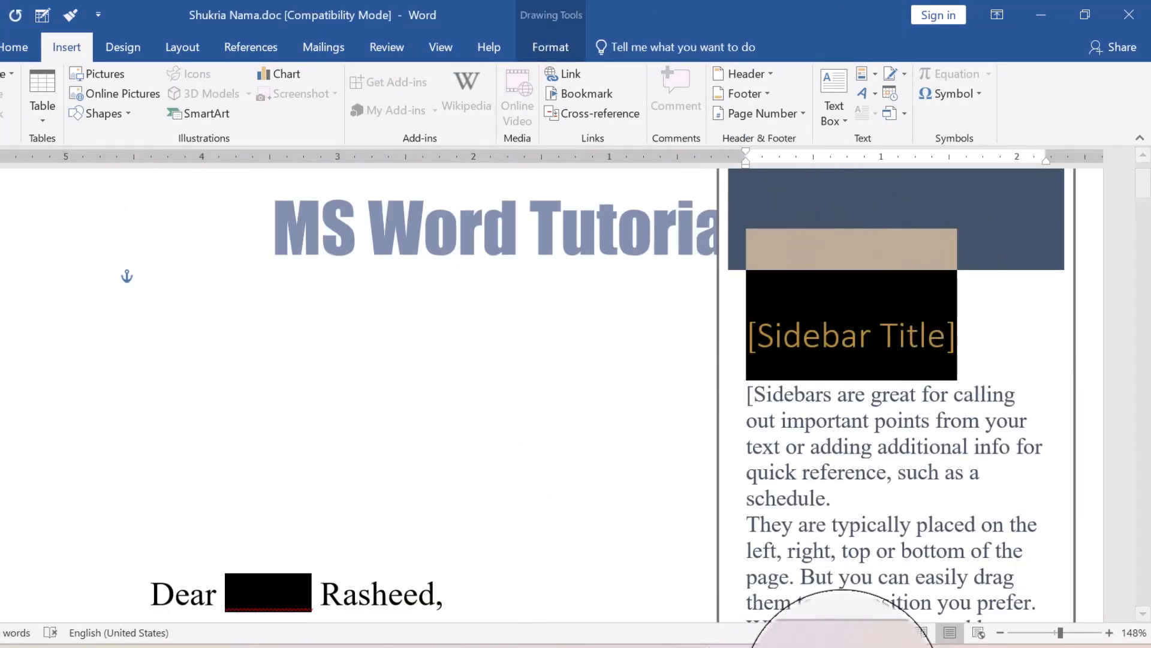
pyautogui.scroll(-2, 936, 570)
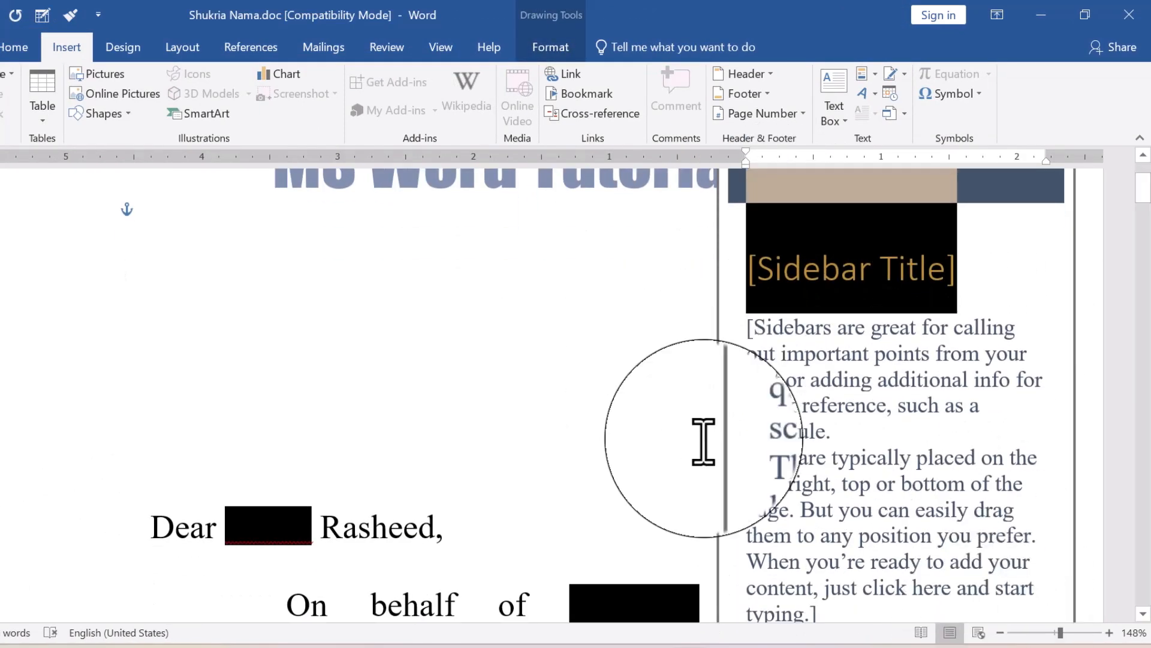
pyautogui.scroll(-2, 990, 498)
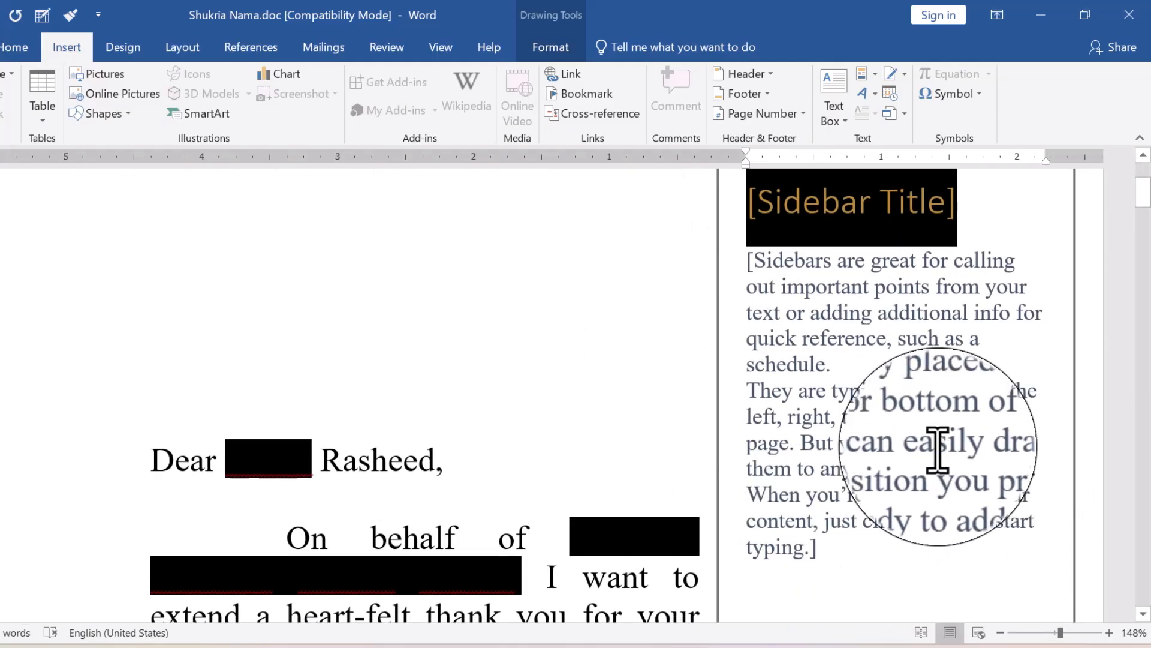
pyautogui.hotkey('ctrl', 'z')
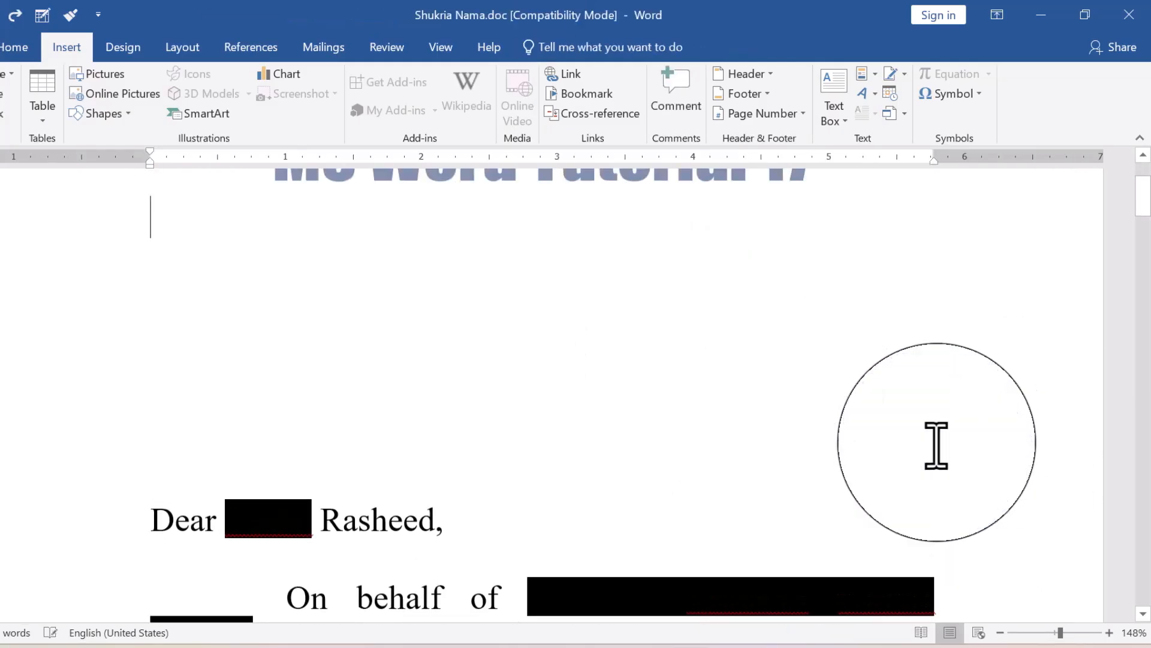
# Draw a text box about 1.68" wide and 0.94" high above the letter's greeting and delete it
pyautogui.click(840, 117)
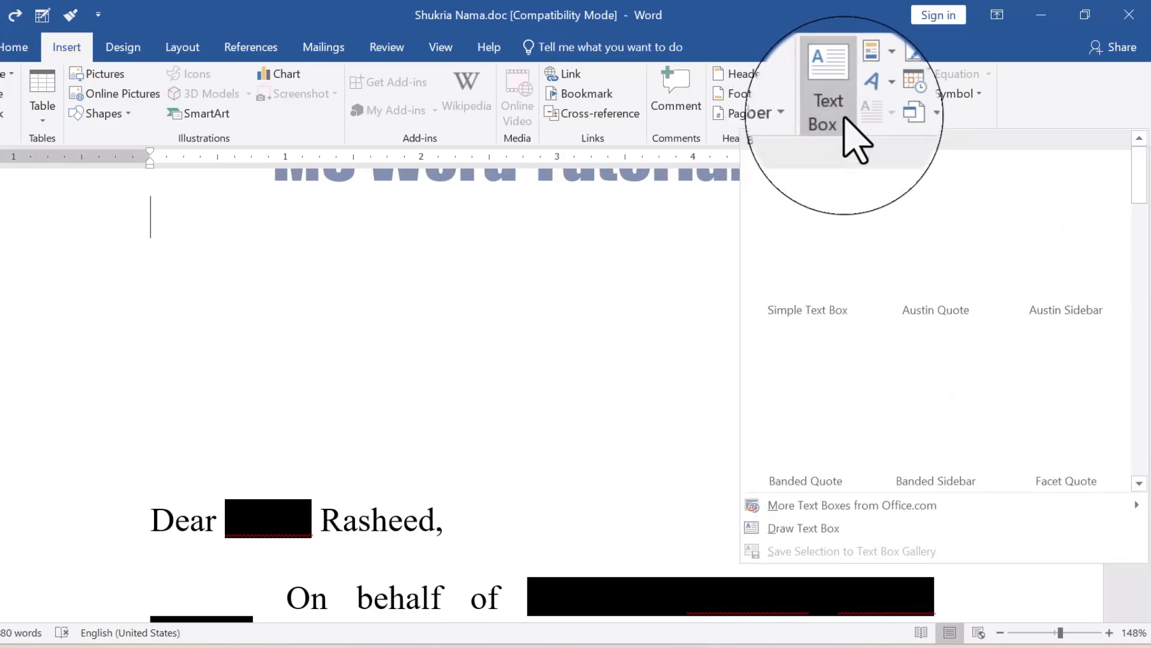
pyautogui.click(815, 529)
pyautogui.moveTo(695, 273)
pyautogui.mouseDown()
pyautogui.moveTo(788, 372)
pyautogui.moveTo(879, 411)
pyautogui.moveTo(900, 352)
pyautogui.moveTo(926, 402)
pyautogui.mouseUp()
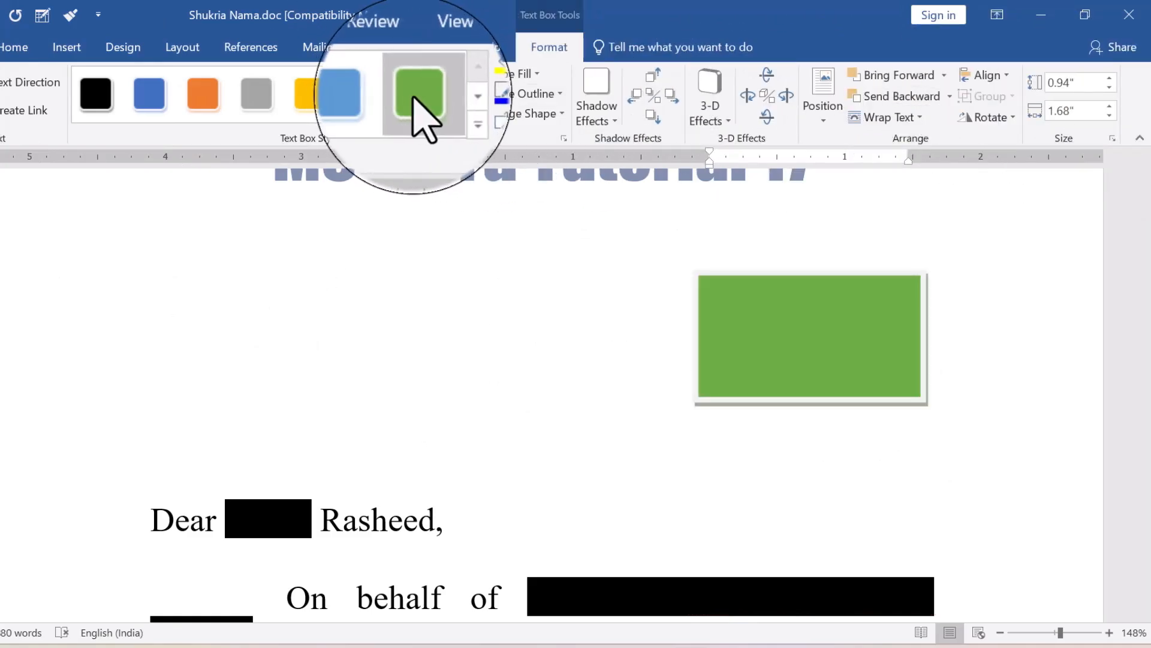
pyautogui.click(908, 273)
pyautogui.press('Delete')
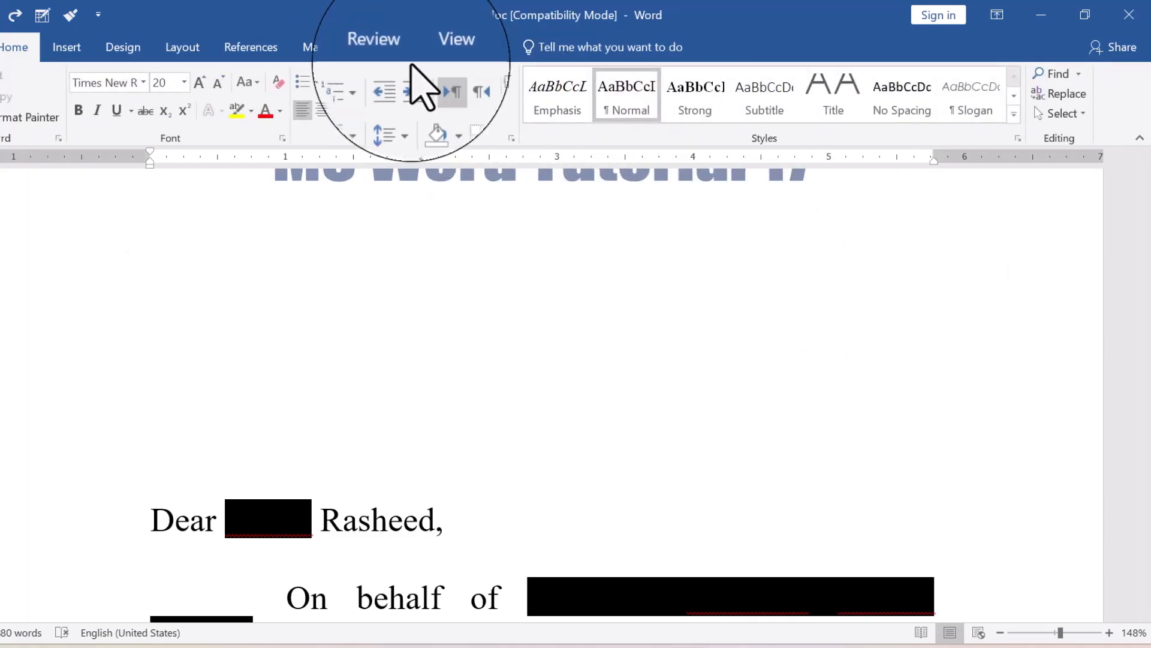
pyautogui.click(66, 47)
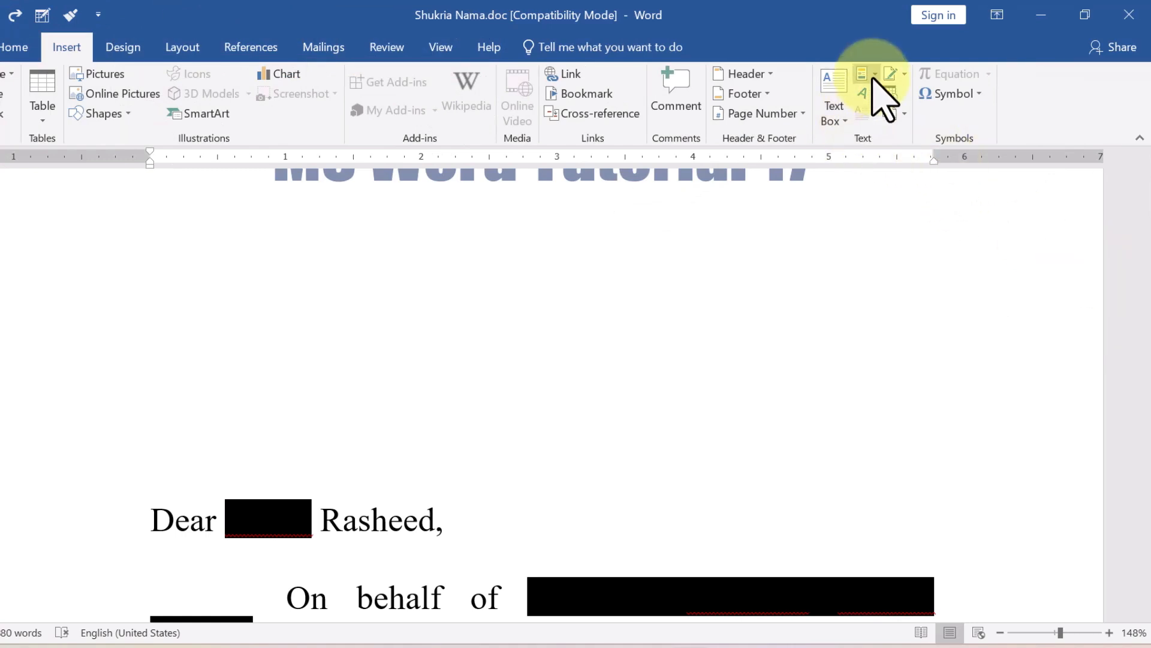
pyautogui.click(843, 122)
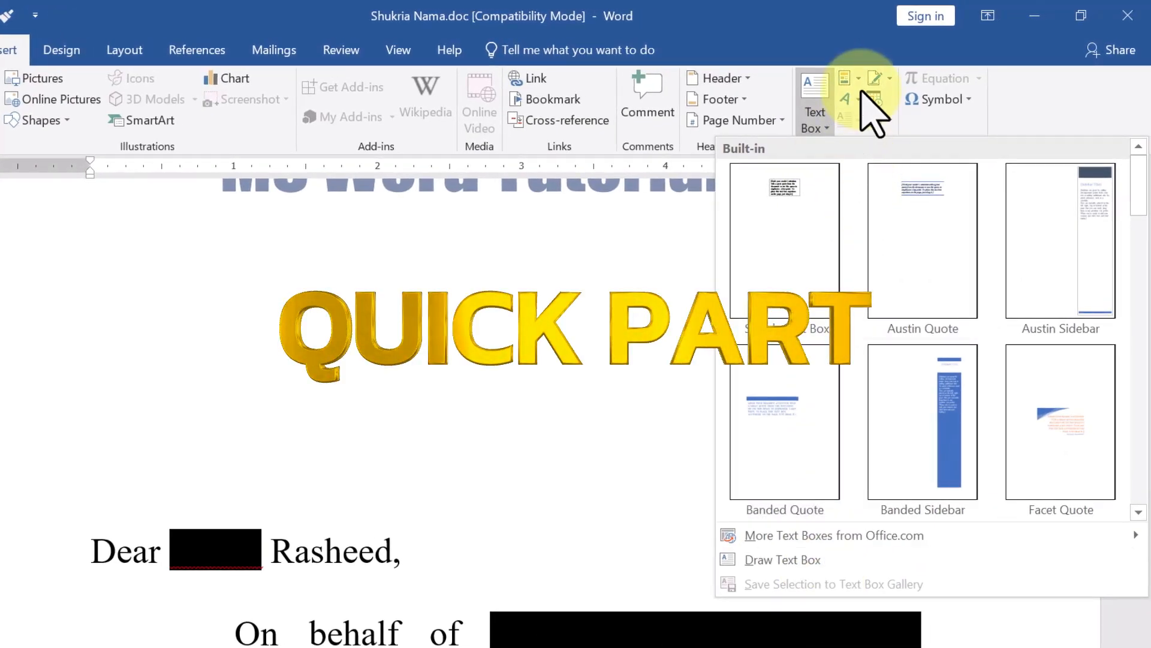
pyautogui.click(850, 81)
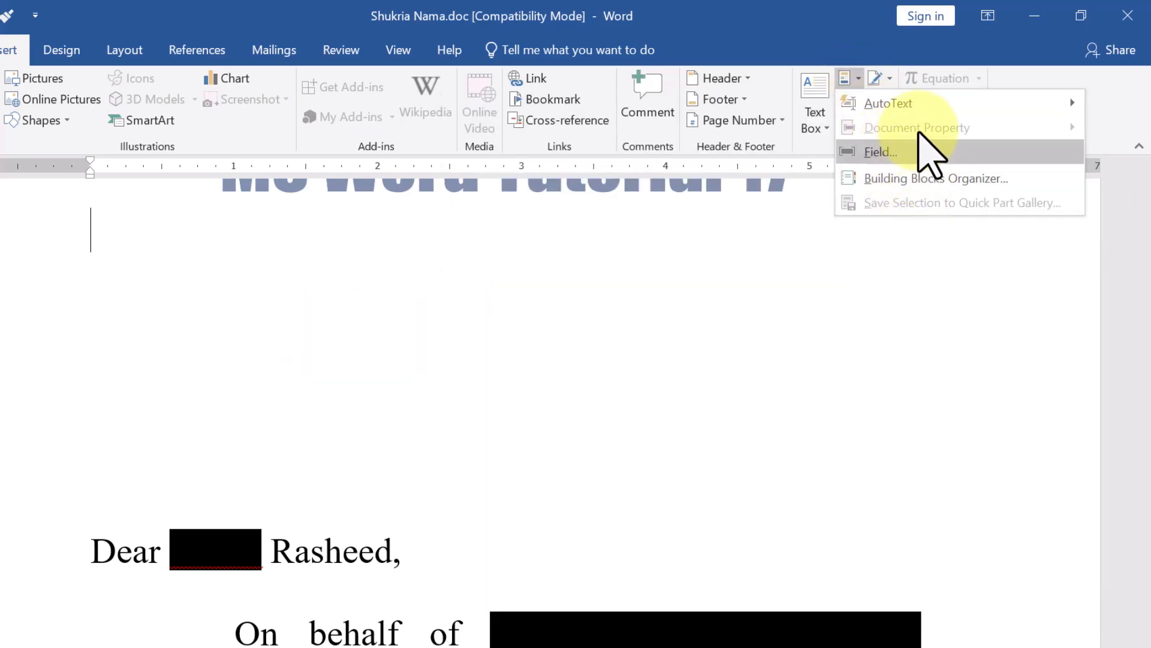
pyautogui.moveTo(907, 108)
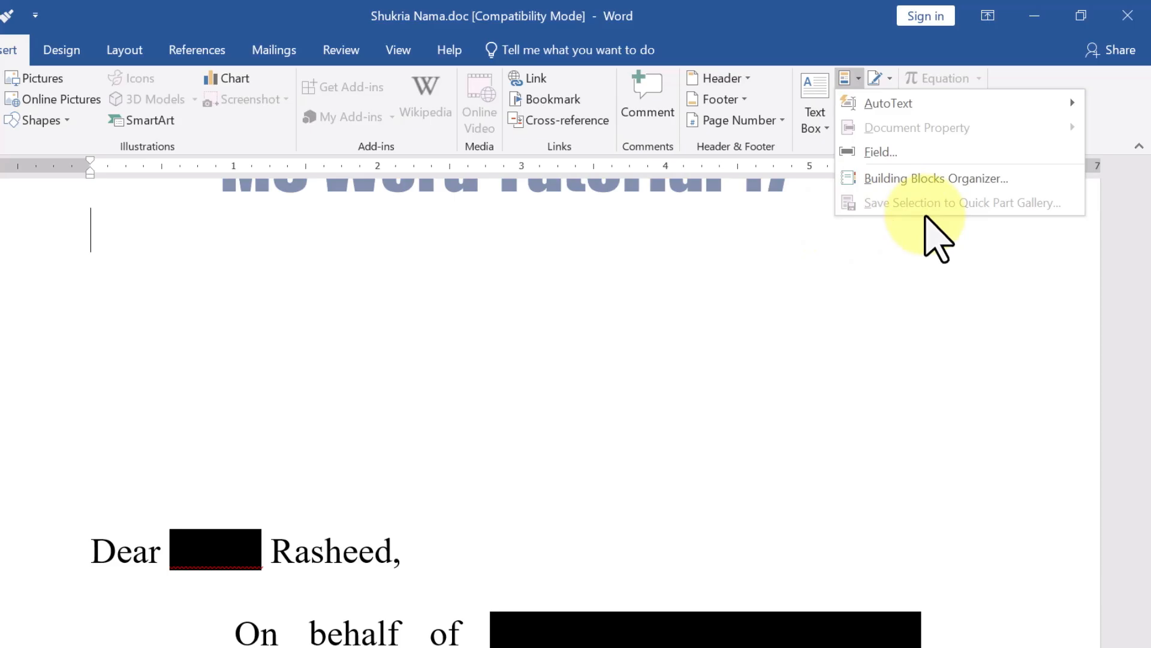
pyautogui.click(658, 465)
# Save the whole address block, from the ADDRESS. heading to its last line, to the Quick Parts gallery under the name add
pyautogui.scroll(-5, 682, 470)
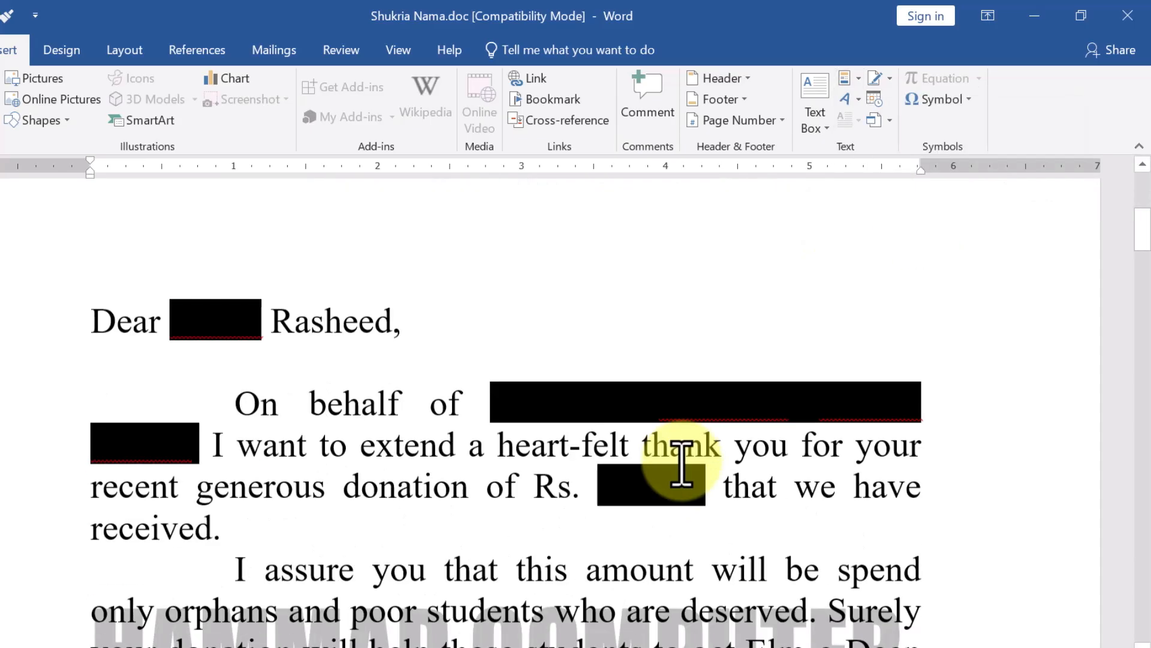
pyautogui.scroll(-12, 386, 520)
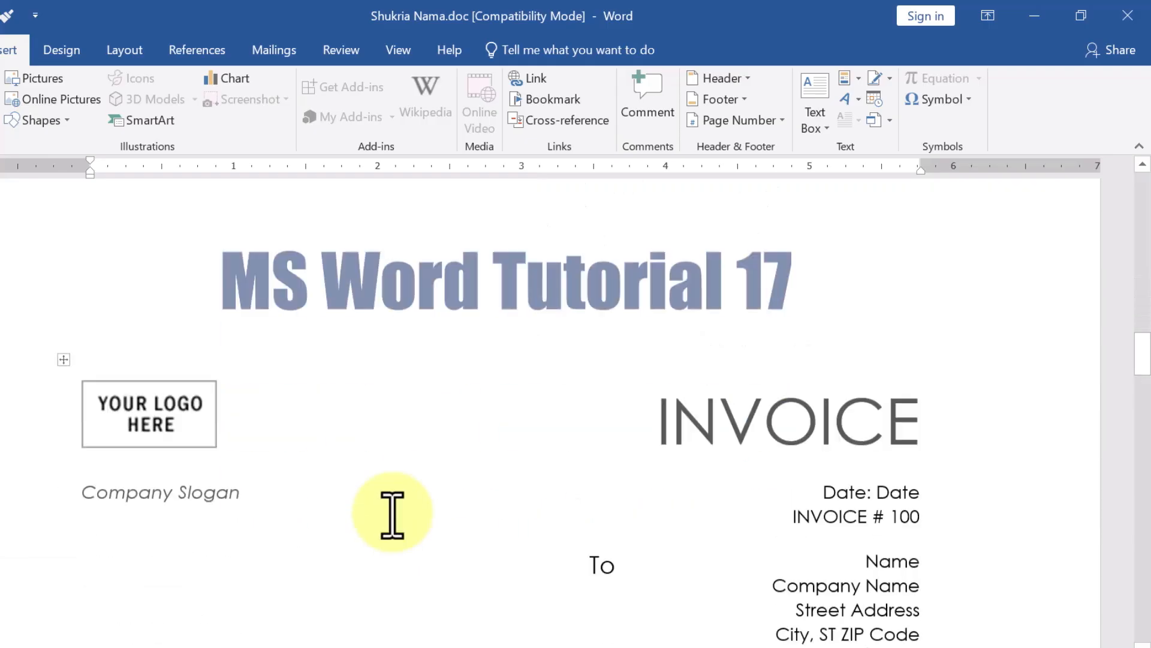
pyautogui.scroll(-15, 396, 504)
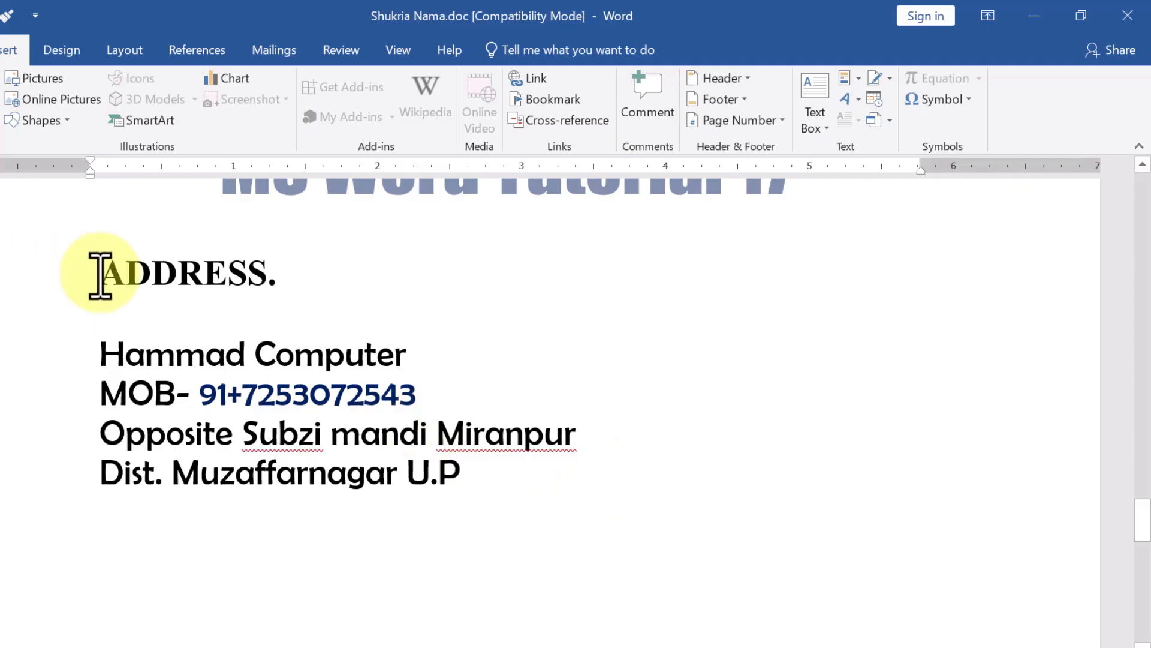
pyautogui.moveTo(100, 275); pyautogui.dragTo(458, 474)
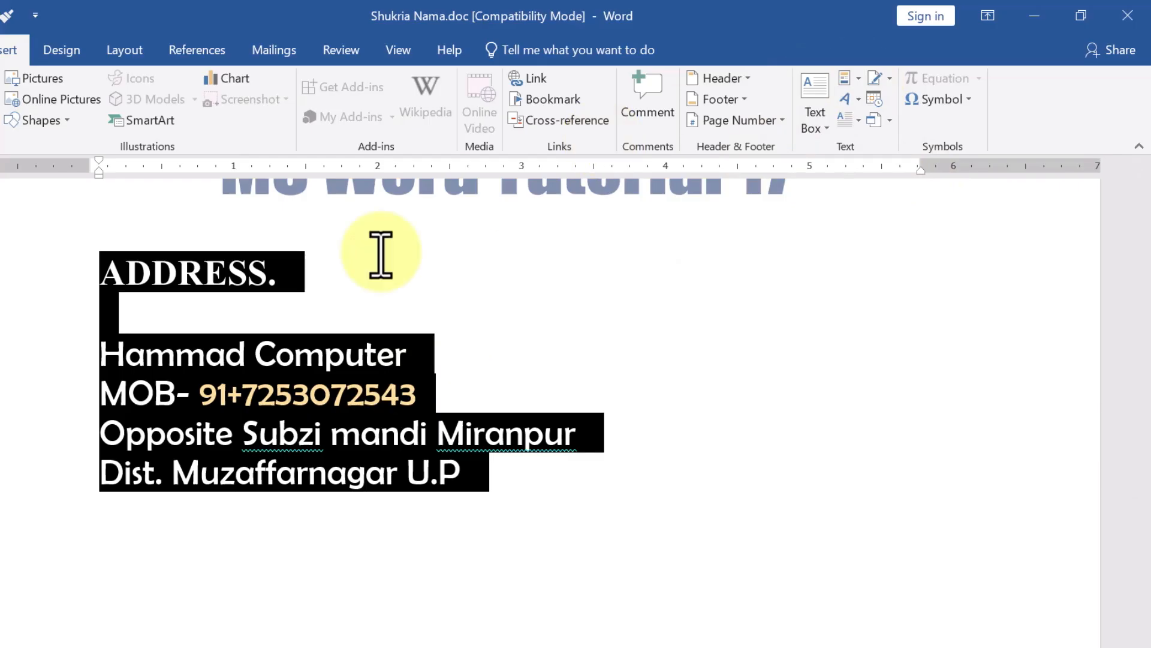
pyautogui.click(846, 78)
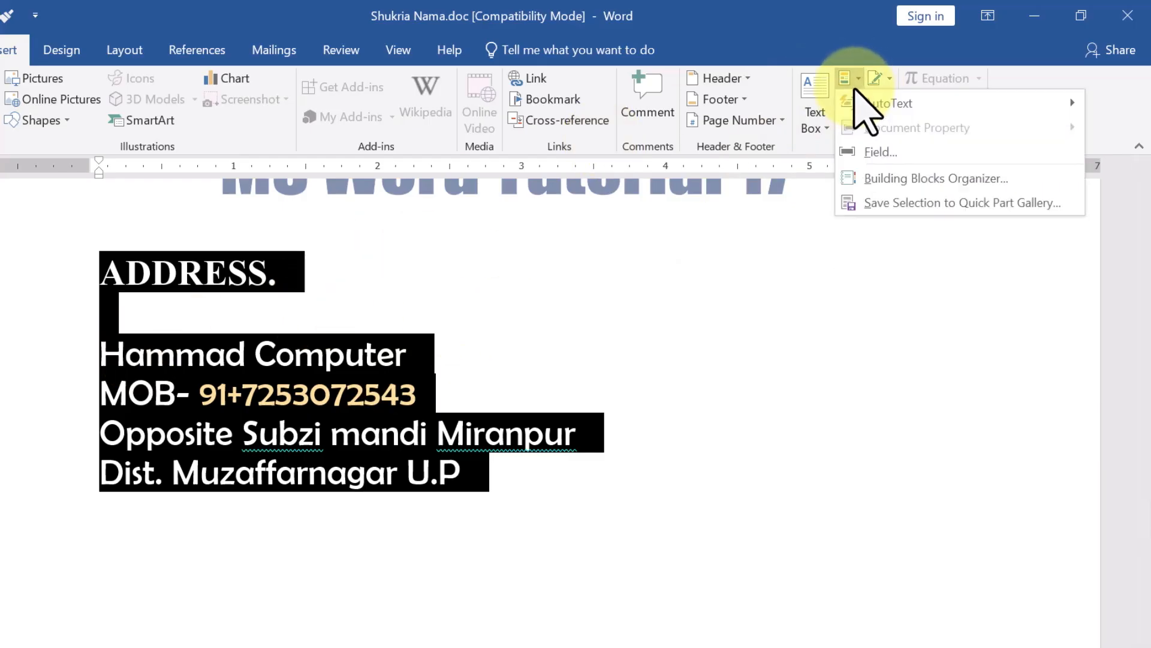
pyautogui.click(972, 205)
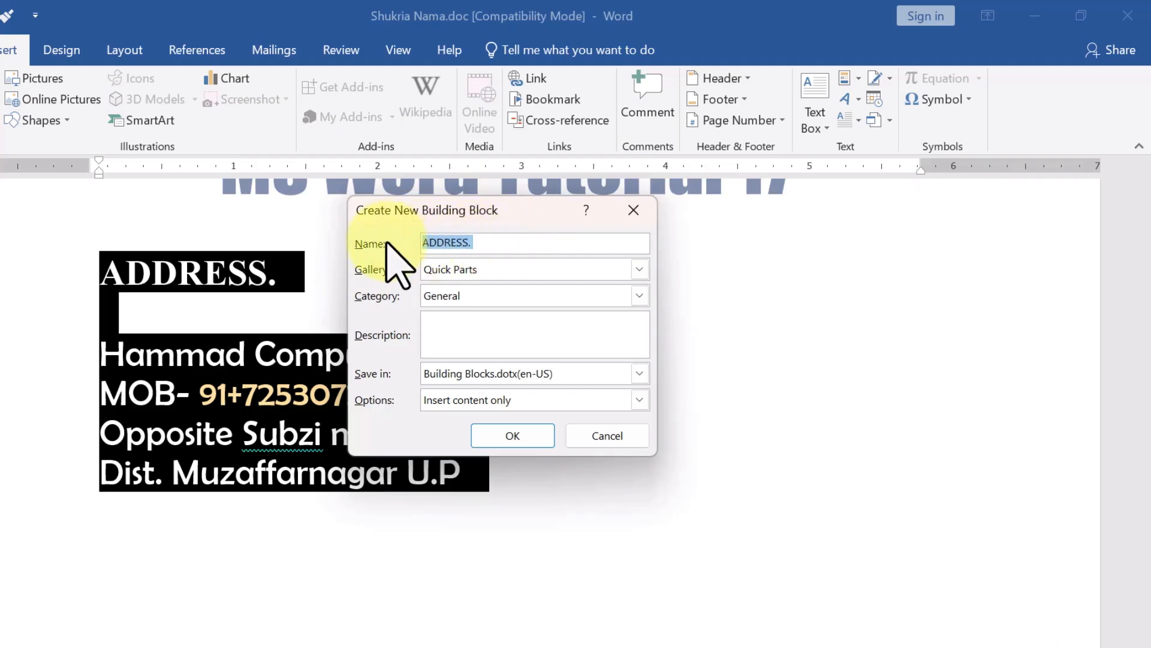
pyautogui.write('add')
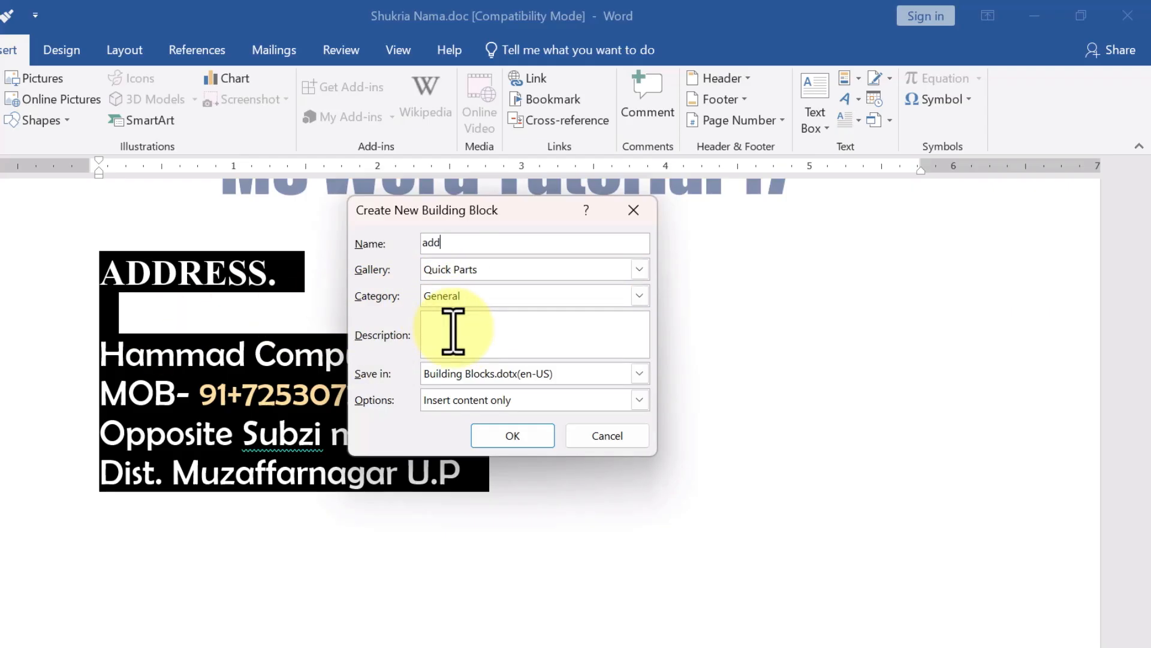
pyautogui.click(513, 437)
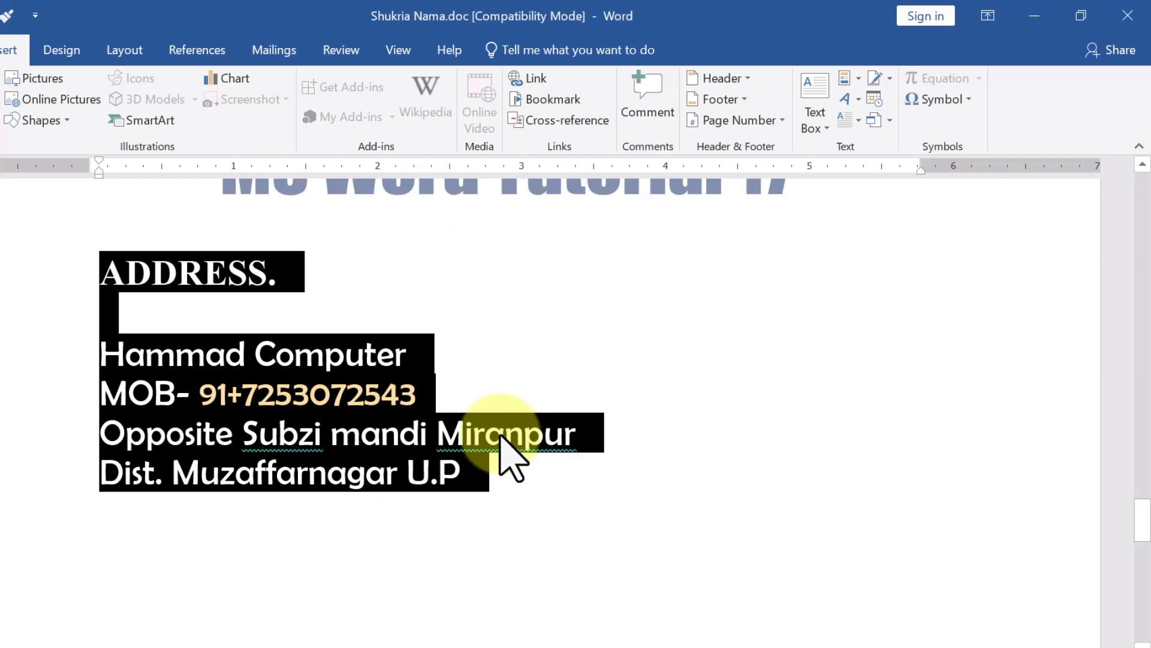
# Check the saved address entry in the Quick Parts gallery and delete the selected address block from the page
pyautogui.click(858, 78)
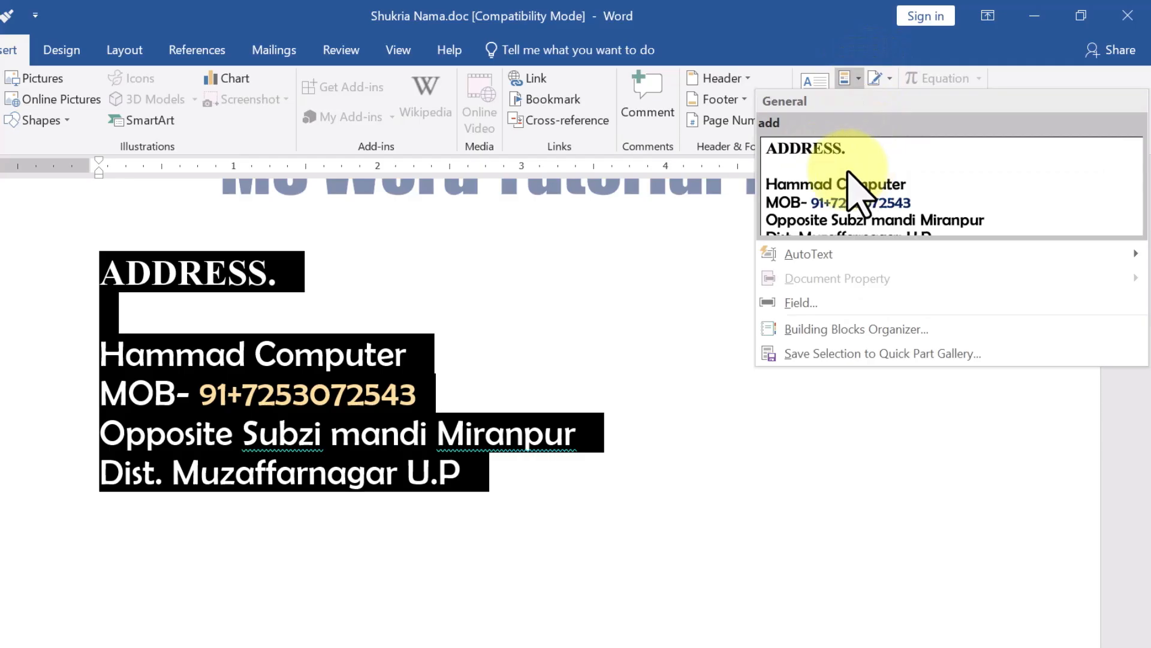
pyautogui.click(483, 512)
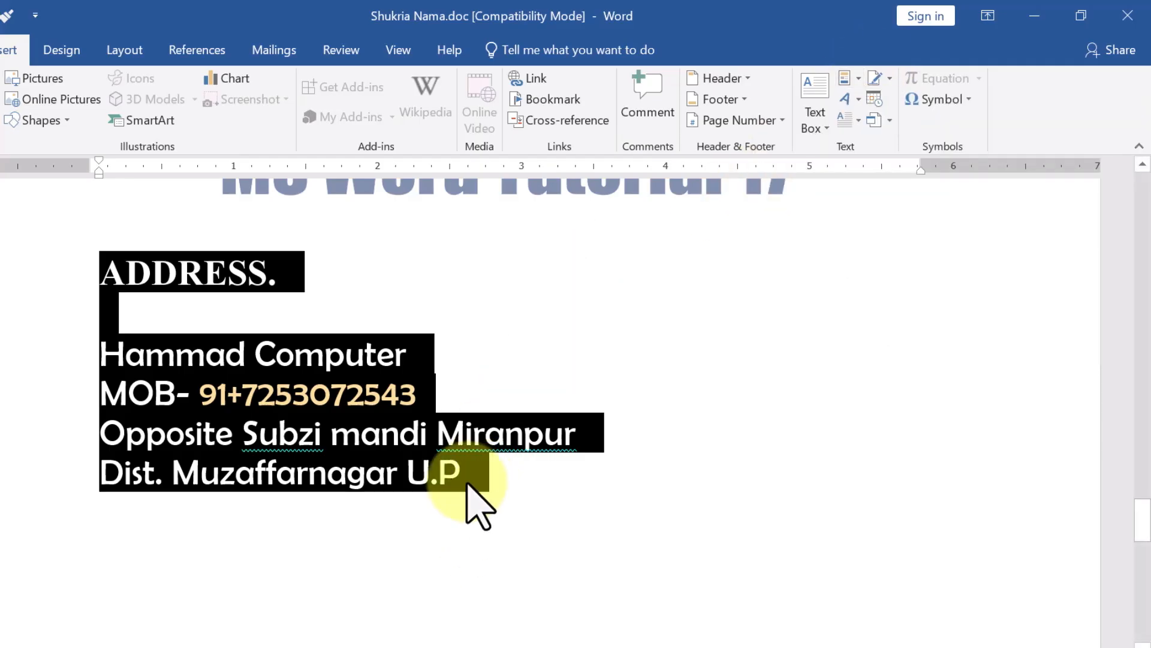
pyautogui.press('Delete')
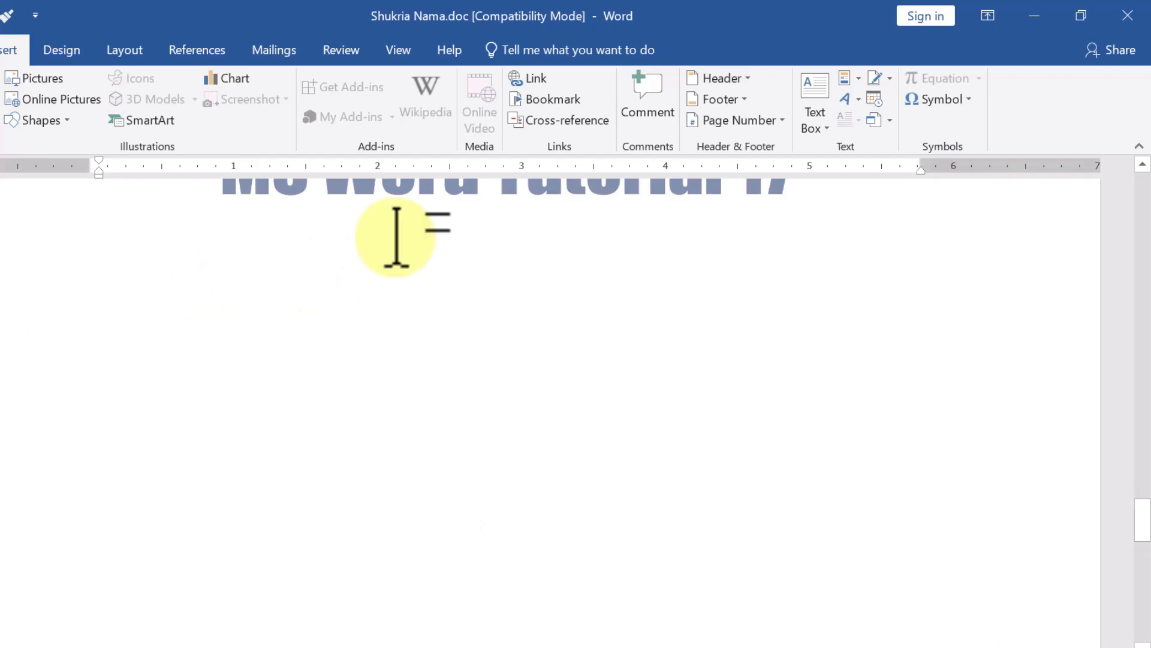
# Insert the add quick part from the gallery on the emptied page and undo the insertion
pyautogui.click(856, 85)
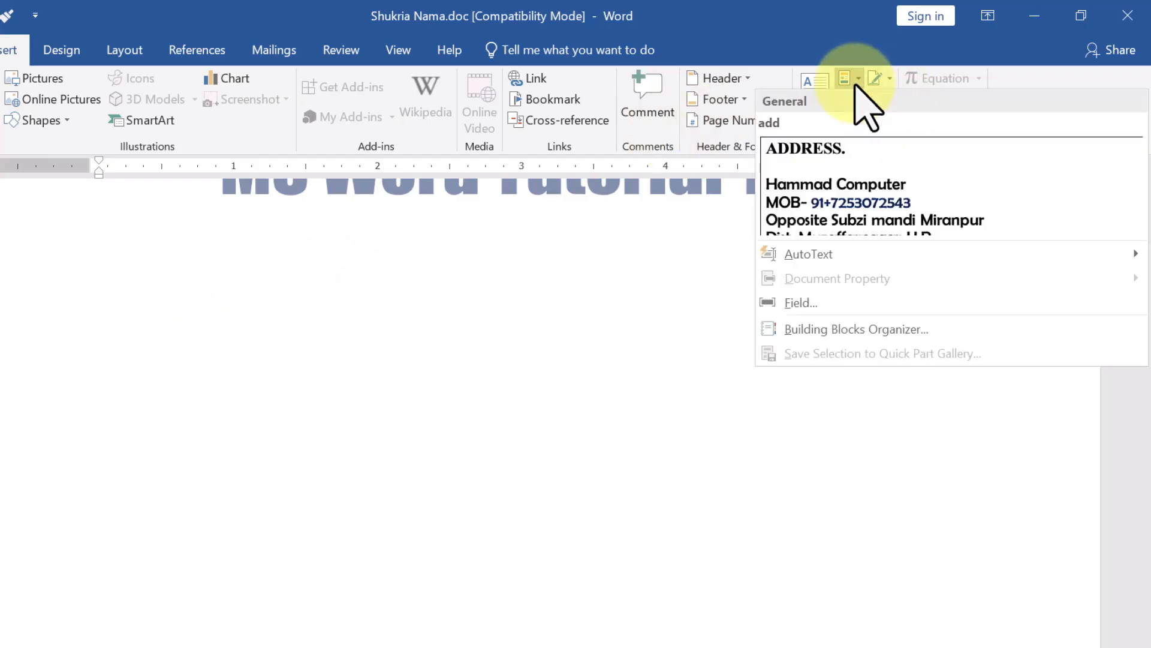
pyautogui.click(864, 180)
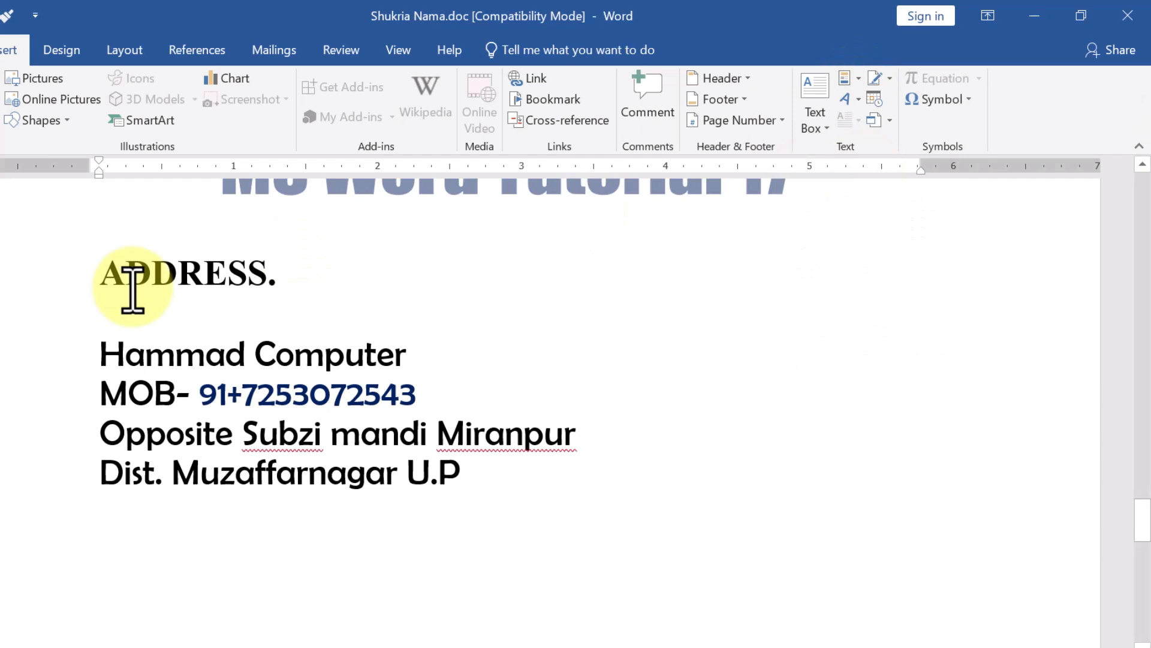
pyautogui.hotkey('ctrl', 'z')
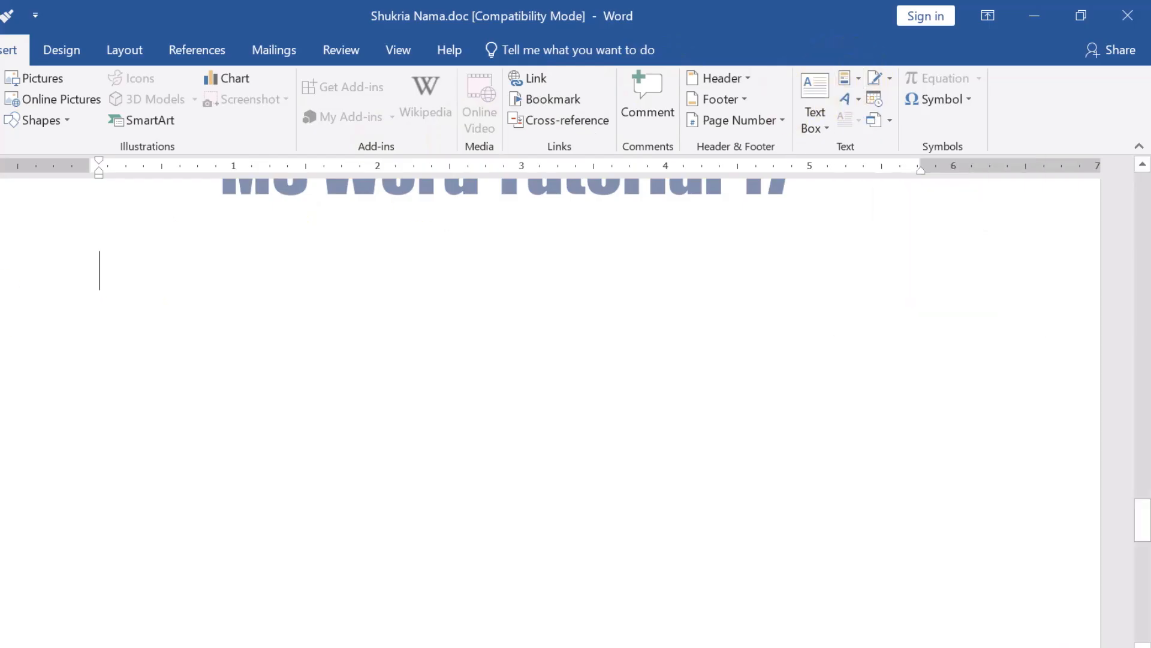
# Insert the saved address block on the empty page by expanding its entry name add in the text
pyautogui.write('add')
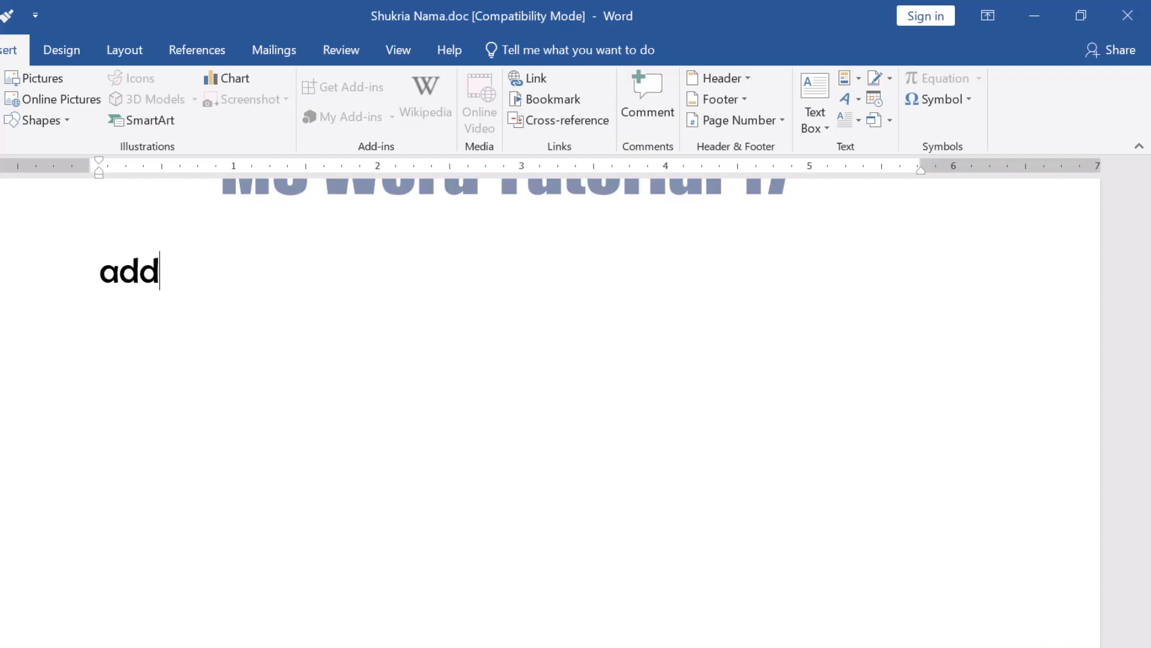
pyautogui.press('F3')
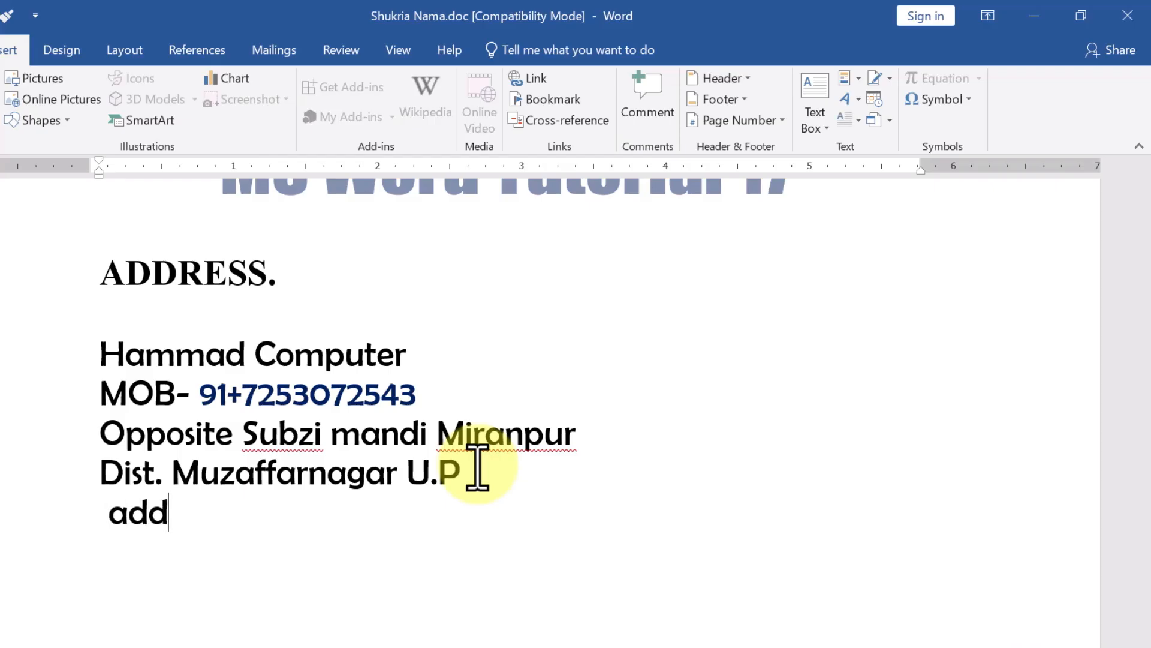
# Expand a second add entry below the address block, and undo both the expansion and the entry name
pyautogui.press('F3')
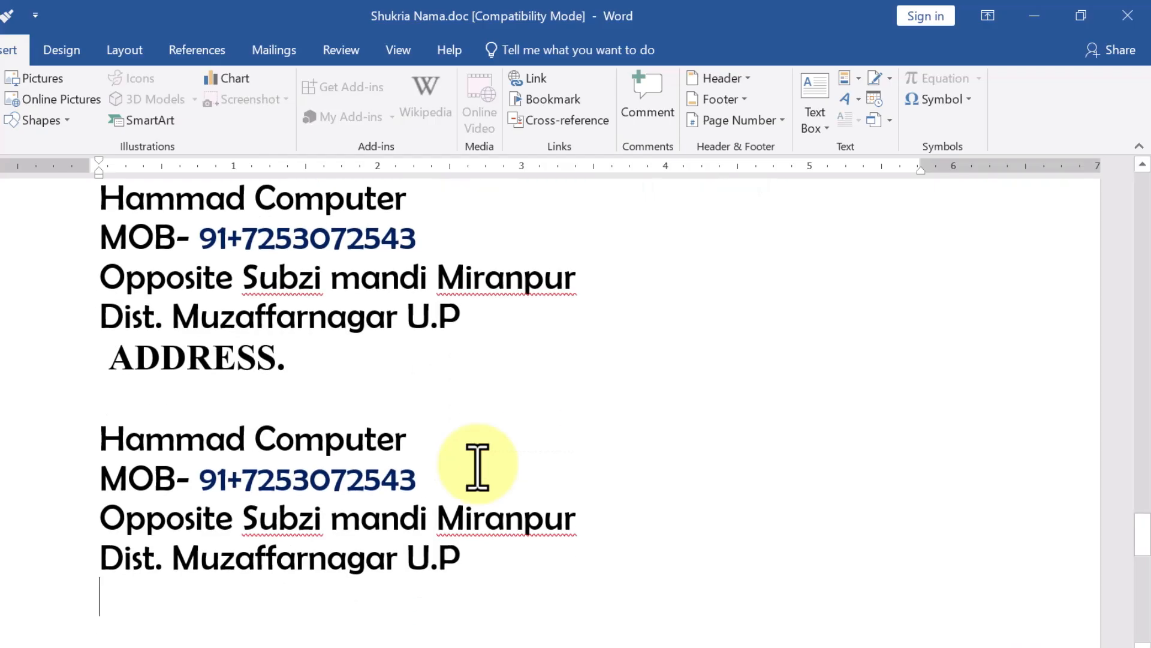
pyautogui.hotkey('ctrl', 'z')
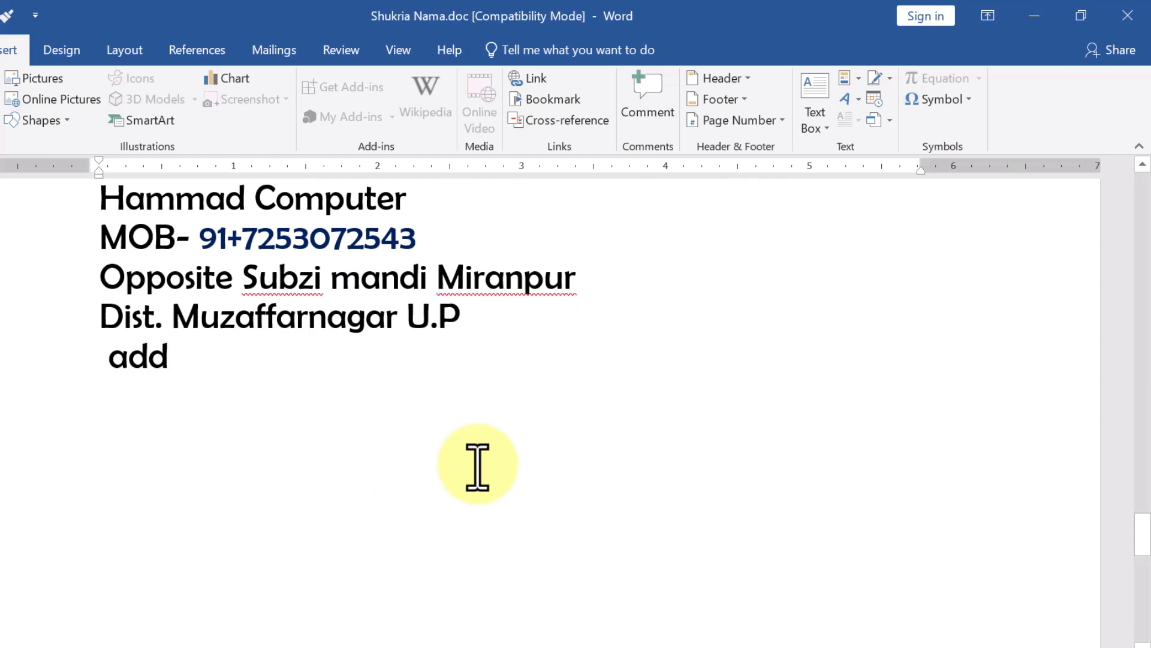
pyautogui.hotkey('ctrl', 'z')
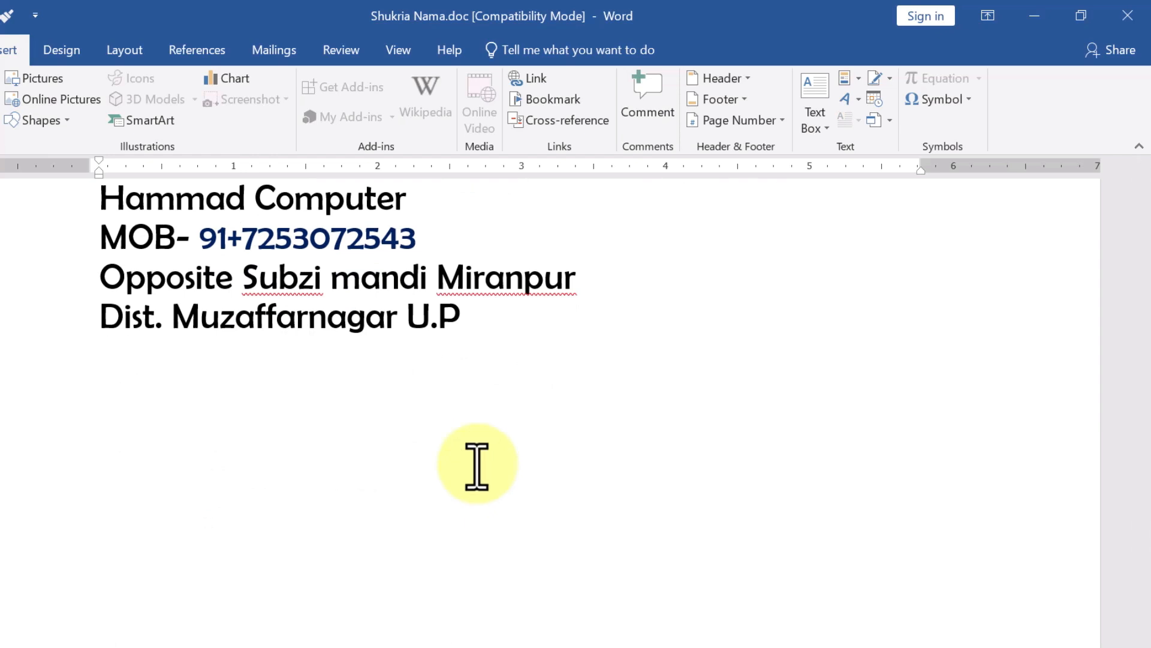
# Review the saved add entry in the Quick Parts gallery and look over the pages around the address block
pyautogui.click(857, 81)
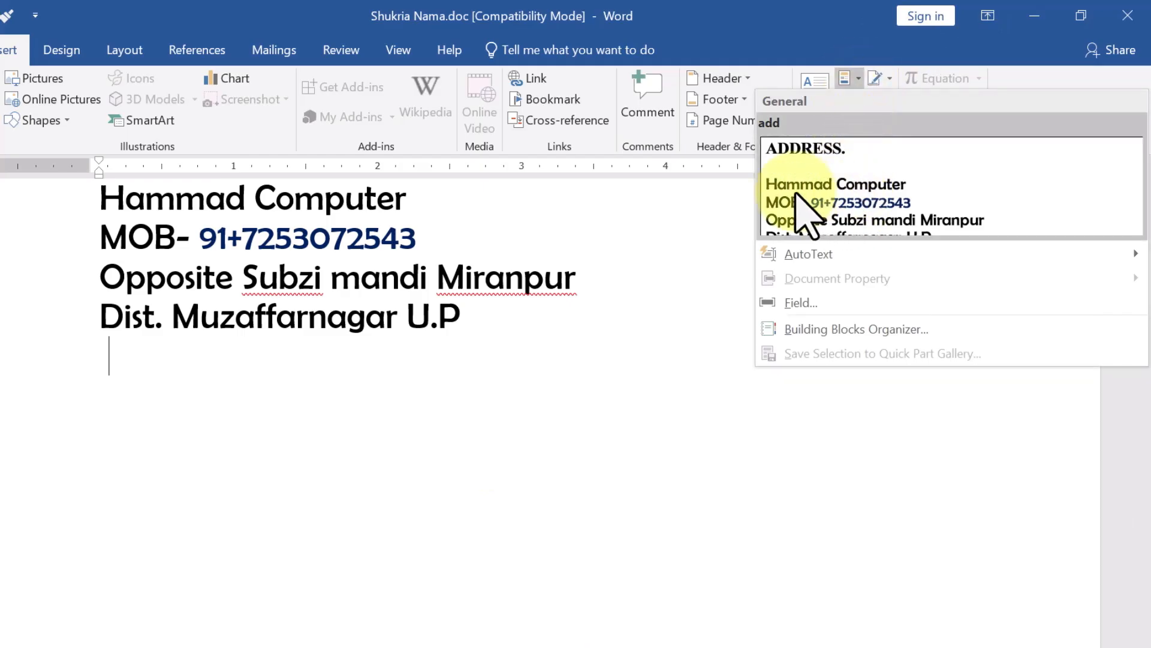
pyautogui.click(483, 330)
pyautogui.scroll(5, 537, 317)
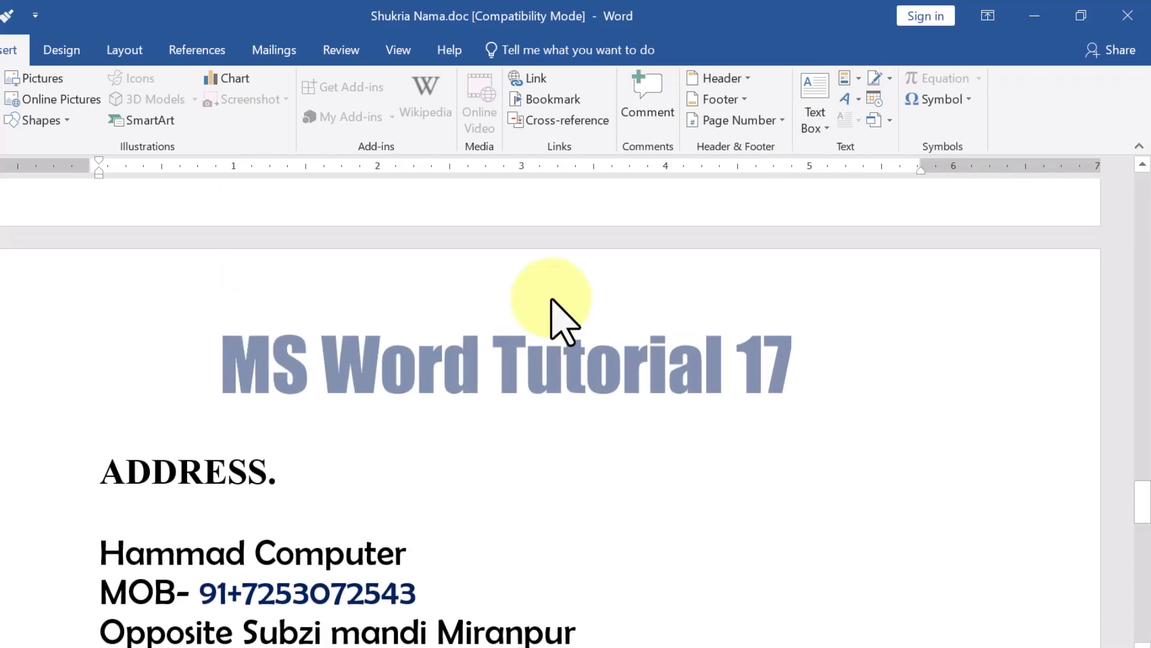
pyautogui.scroll(-10, 552, 300)
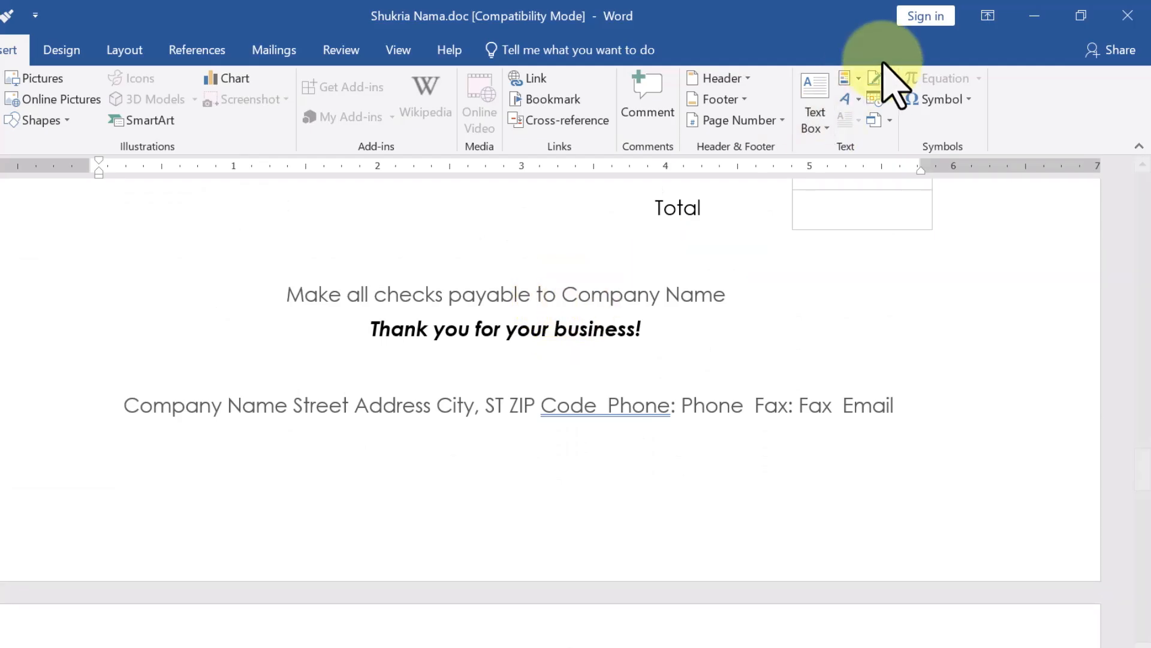
# Insert the saved LTR AutoText letter below the ADDRESS heading and look over the inserted text
pyautogui.click(857, 84)
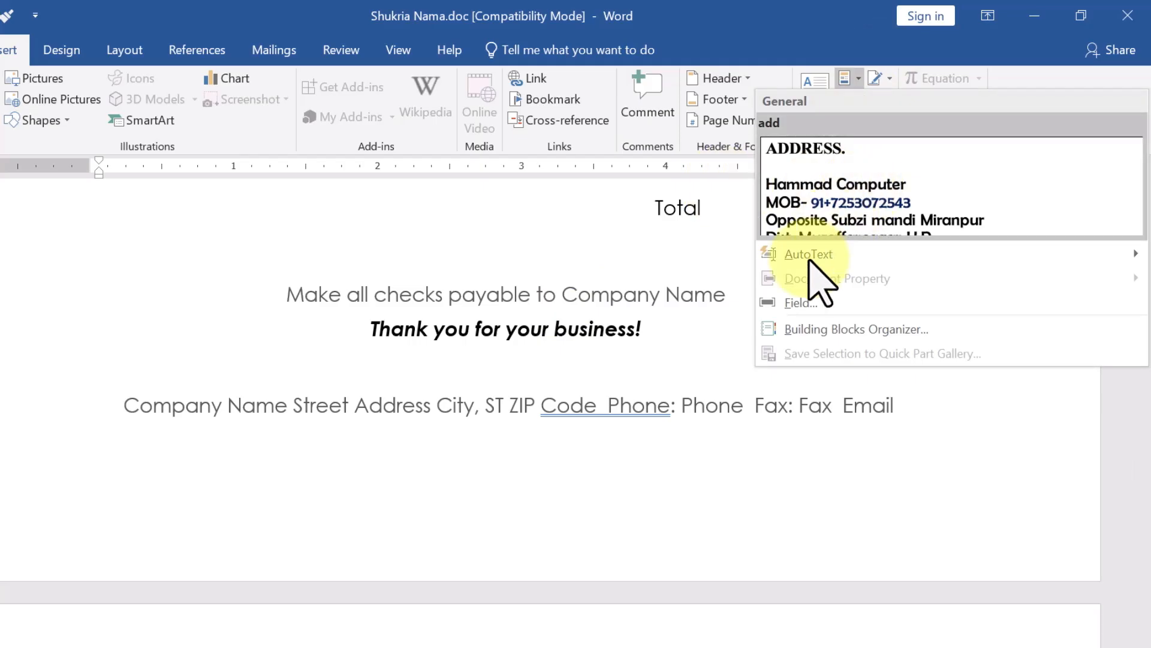
pyautogui.moveTo(809, 260)
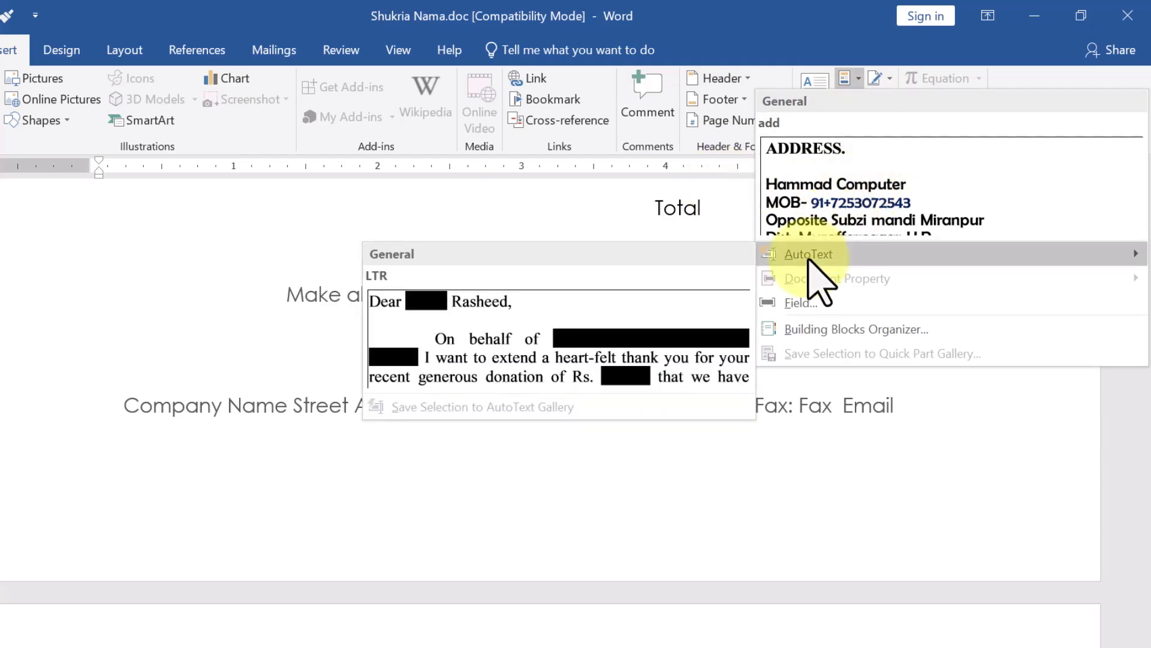
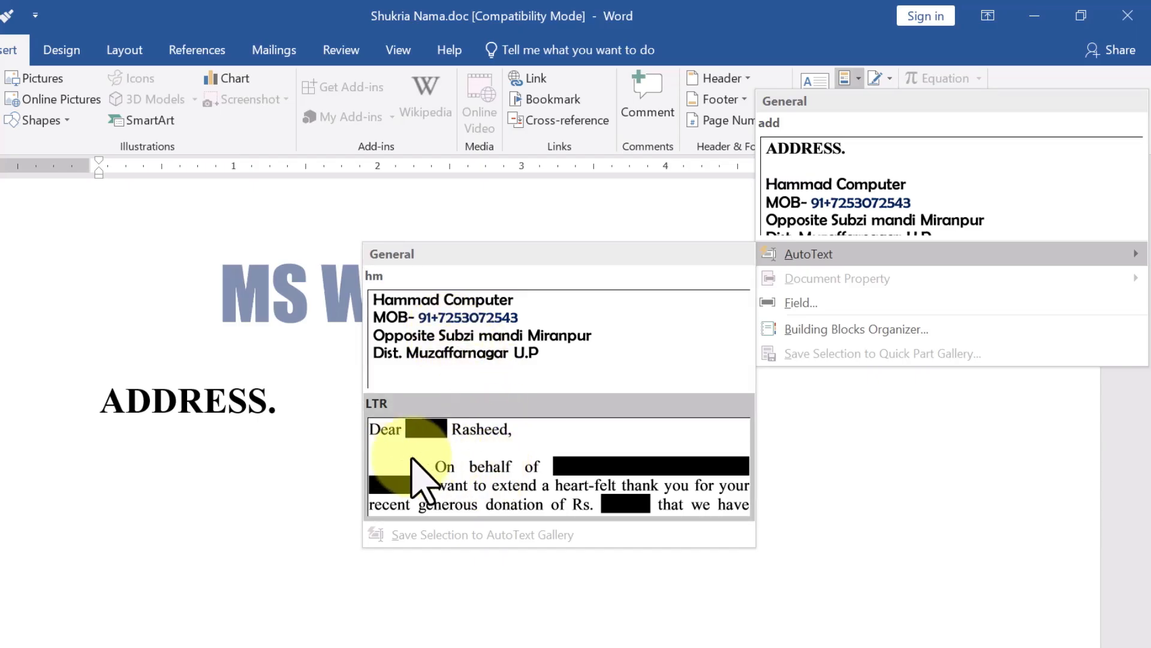
pyautogui.click(456, 485)
pyautogui.scroll(3, 829, 324)
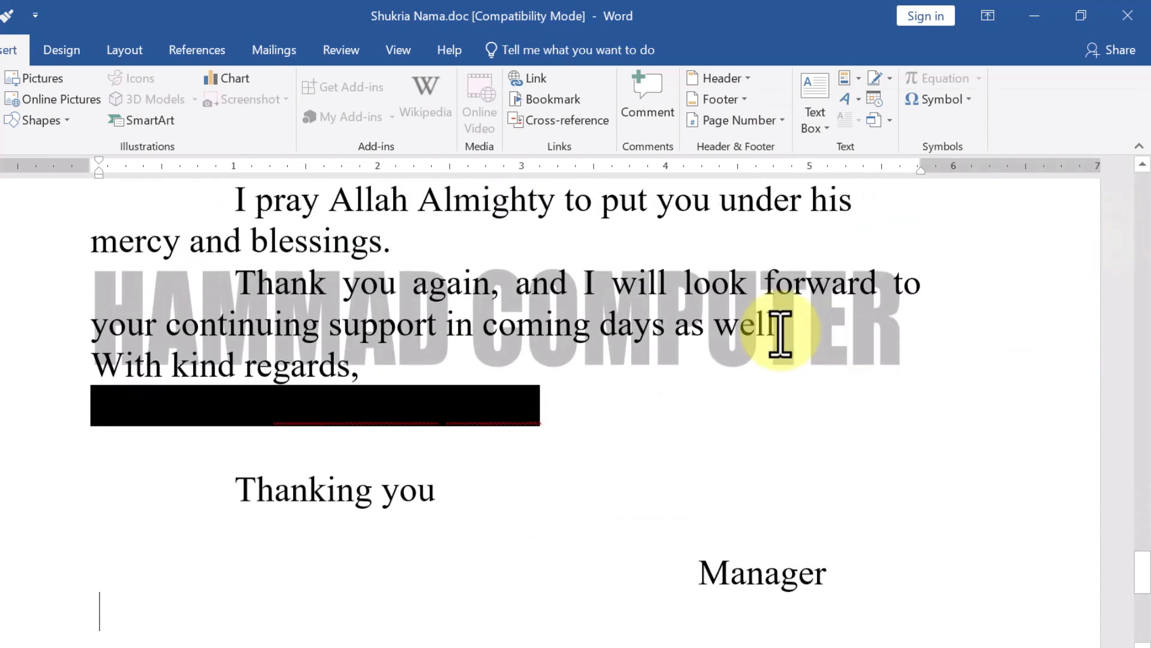
pyautogui.scroll(9, 639, 405)
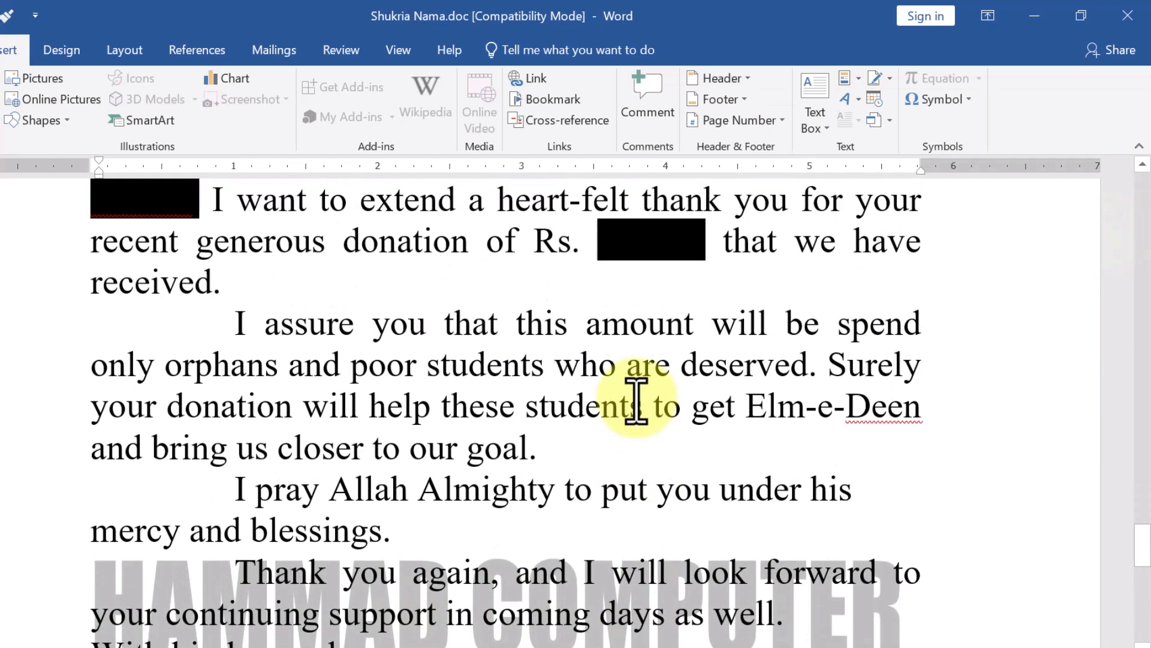
pyautogui.scroll(1, 520, 376)
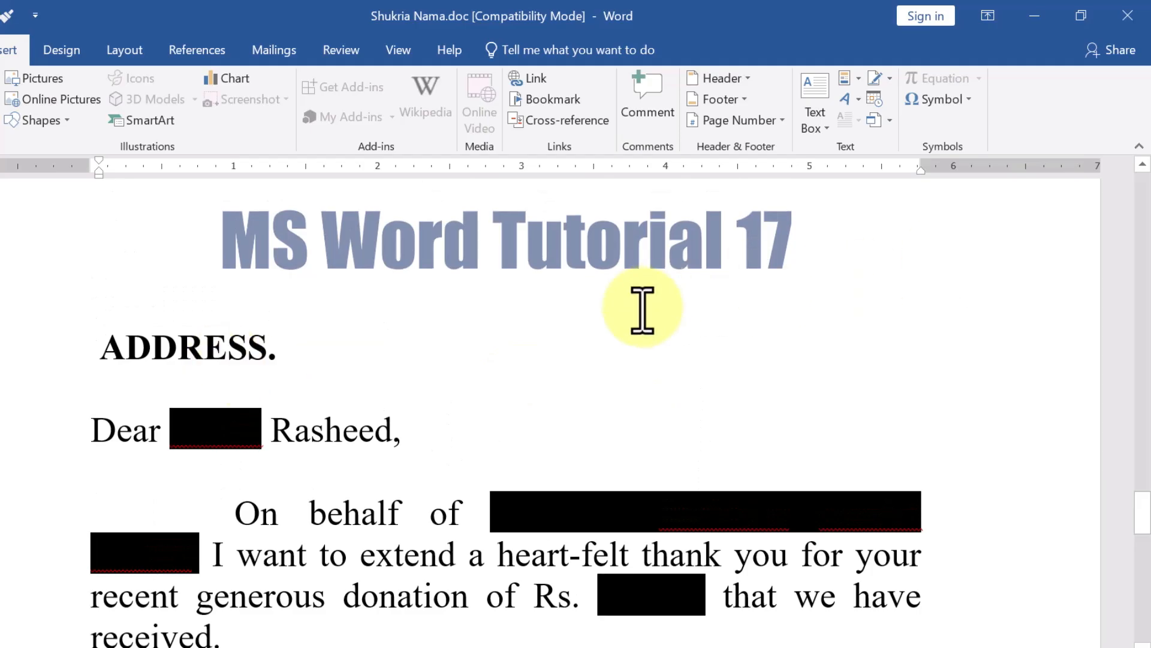
# Select the invoice from its Qty header row through the closing company line and save it as building block bil01 in the Tables gallery
pyautogui.scroll(10, 563, 306)
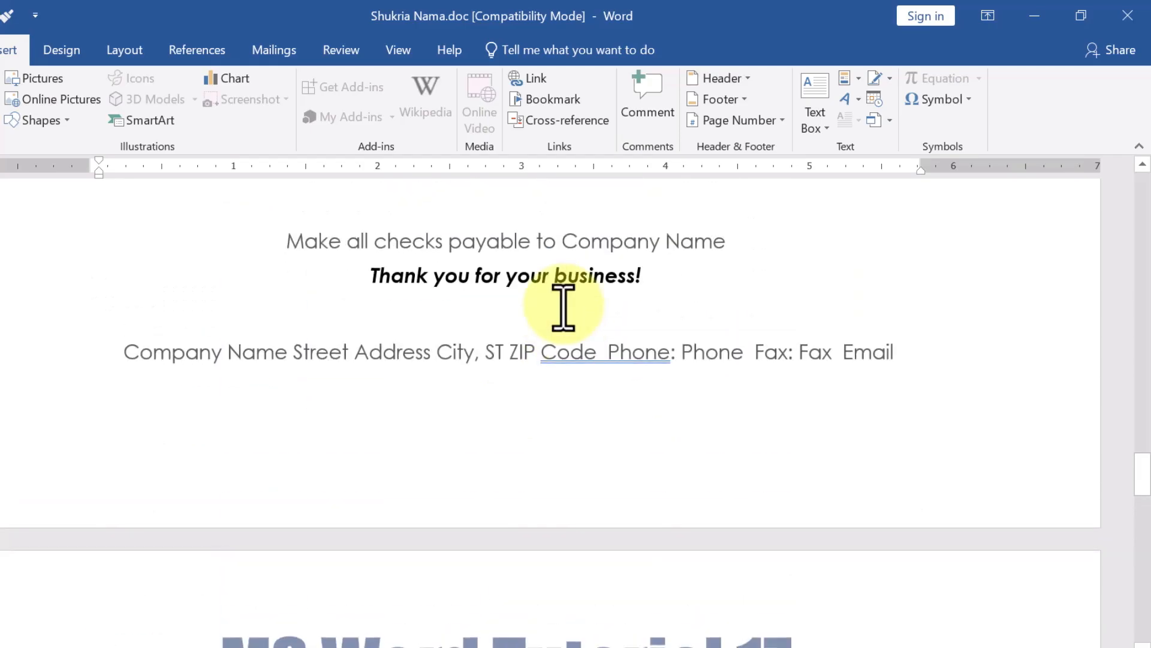
pyautogui.scroll(3, 564, 303)
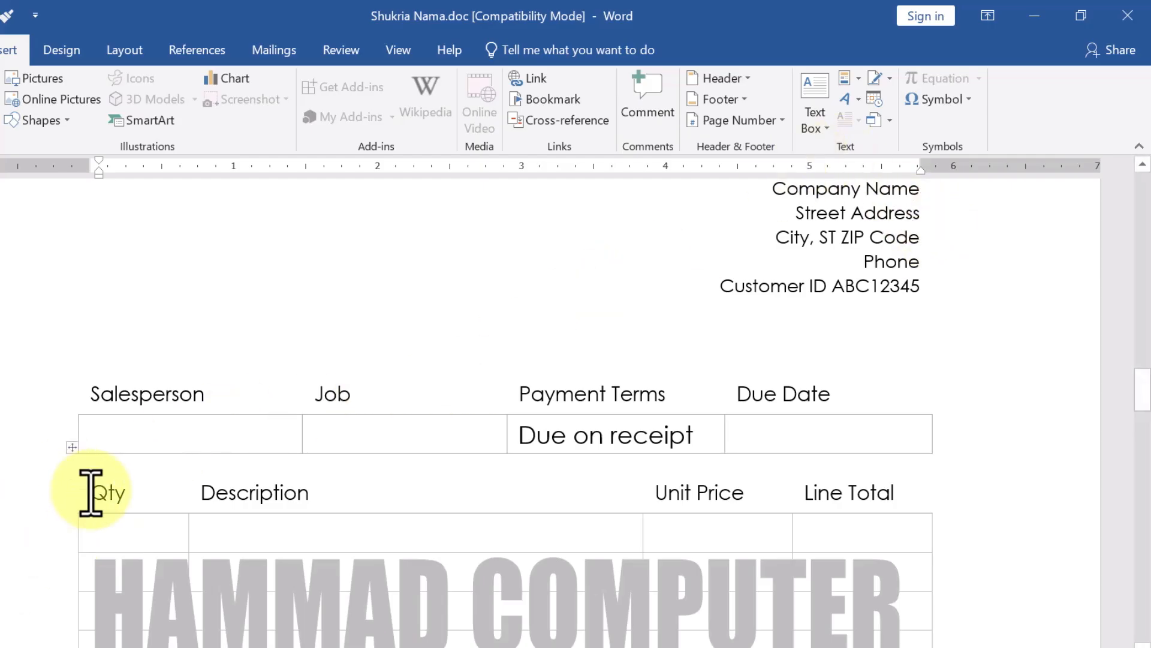
pyautogui.moveTo(102, 494); pyautogui.dragTo(938, 501)
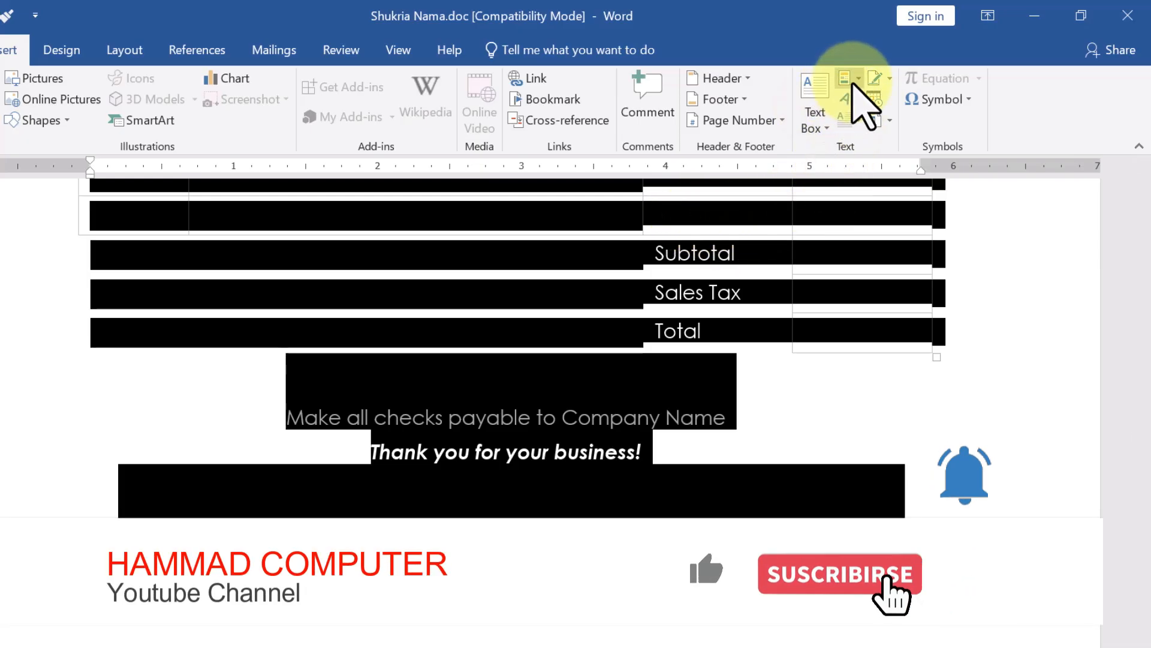
pyautogui.click(849, 81)
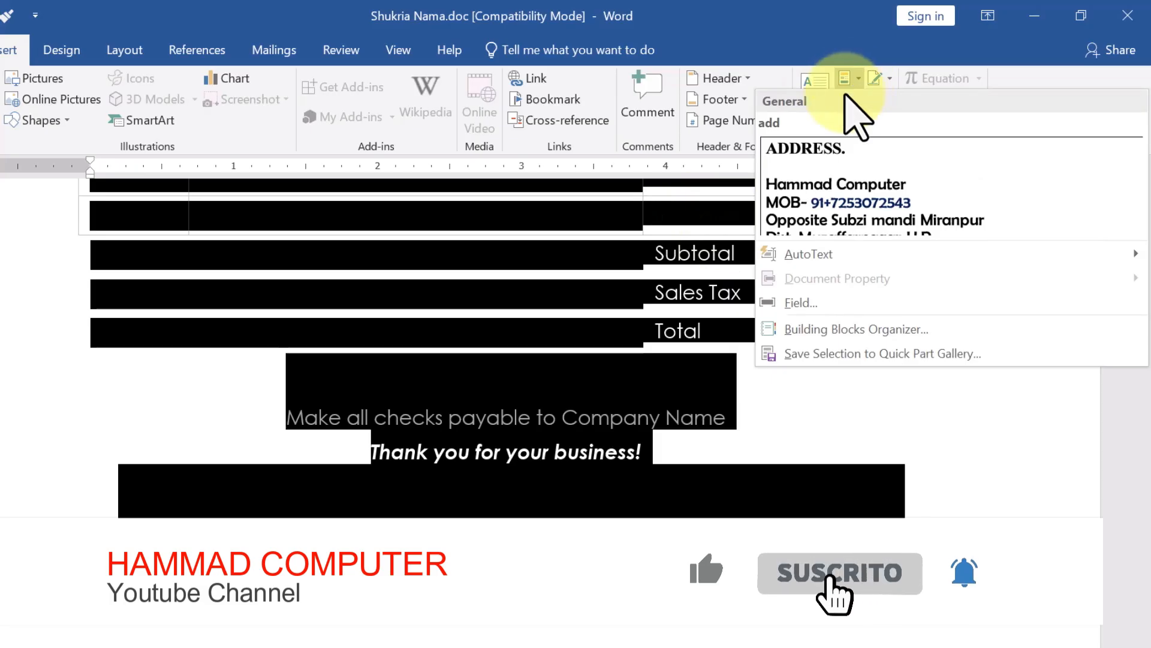
pyautogui.click(841, 355)
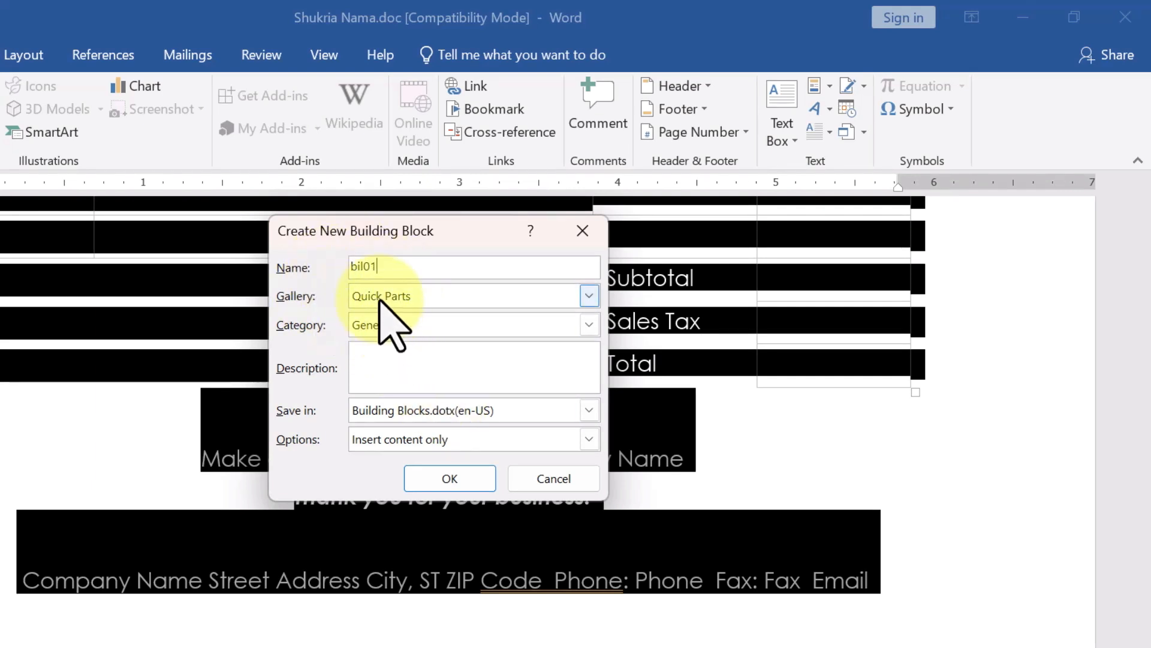
pyautogui.click(384, 300)
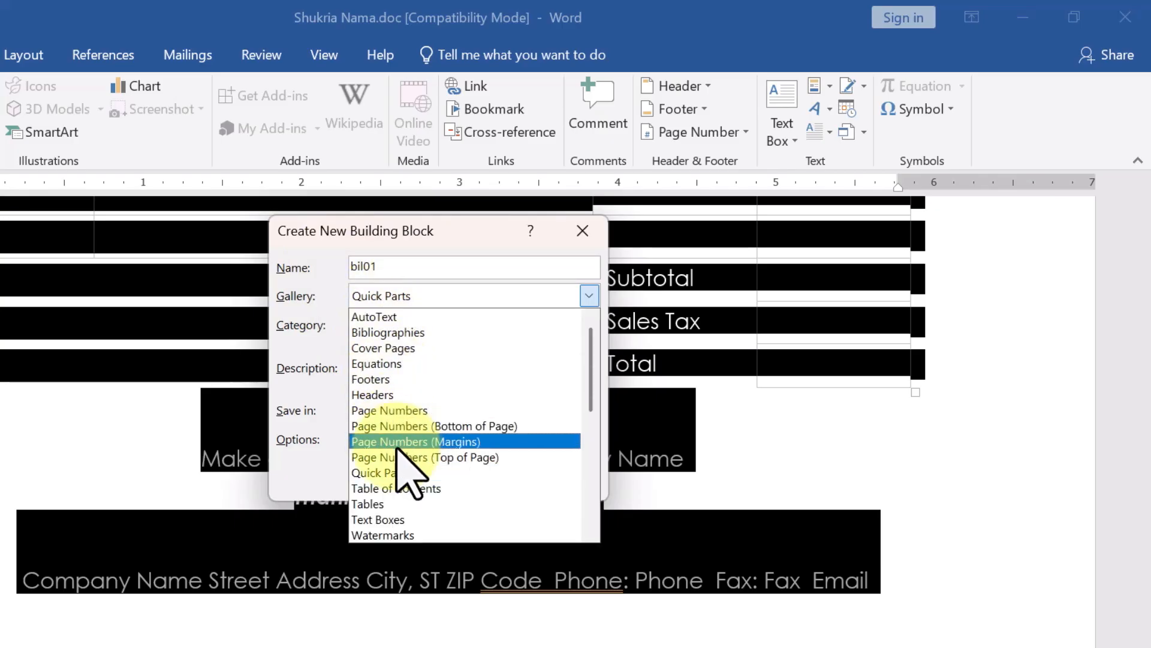
pyautogui.click(386, 504)
pyautogui.click(441, 483)
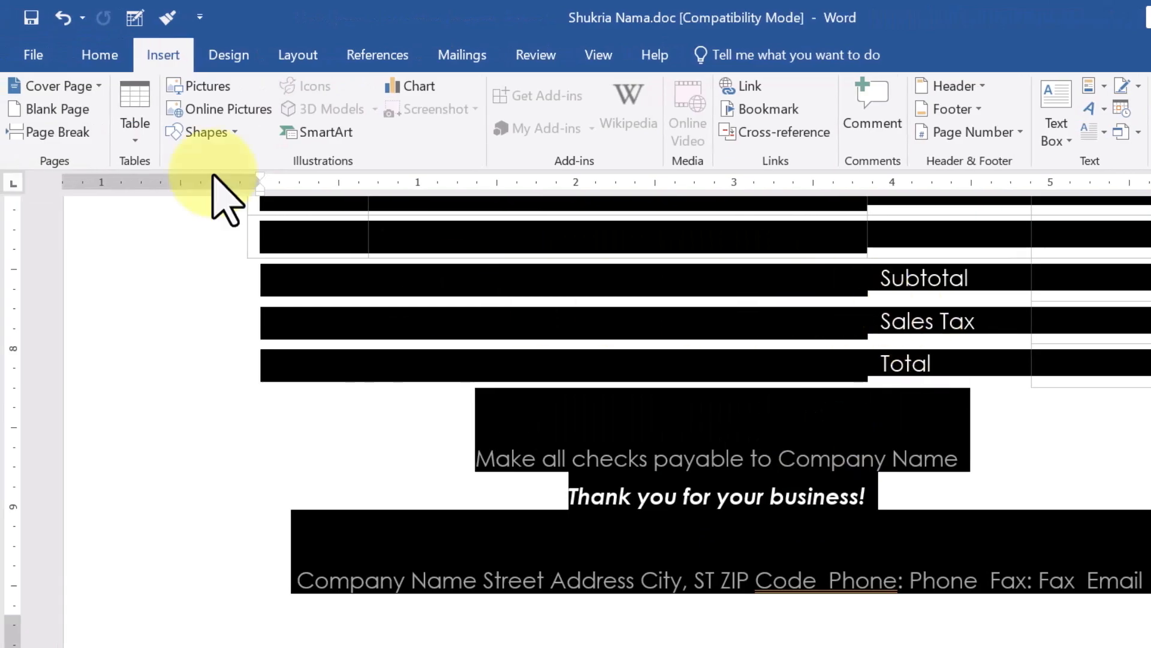
# Remove the selected invoice items block and insert the saved bil01 quick table in its place
pyautogui.scroll(3, 965, 506)
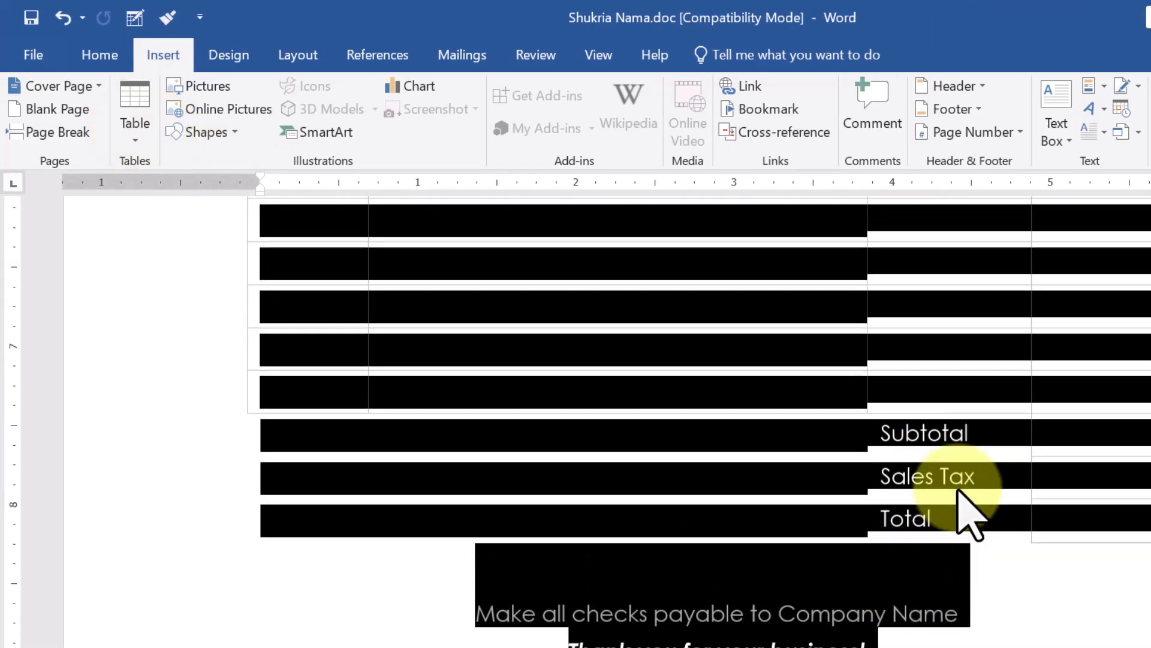
pyautogui.hotkey('ctrl', 'z')
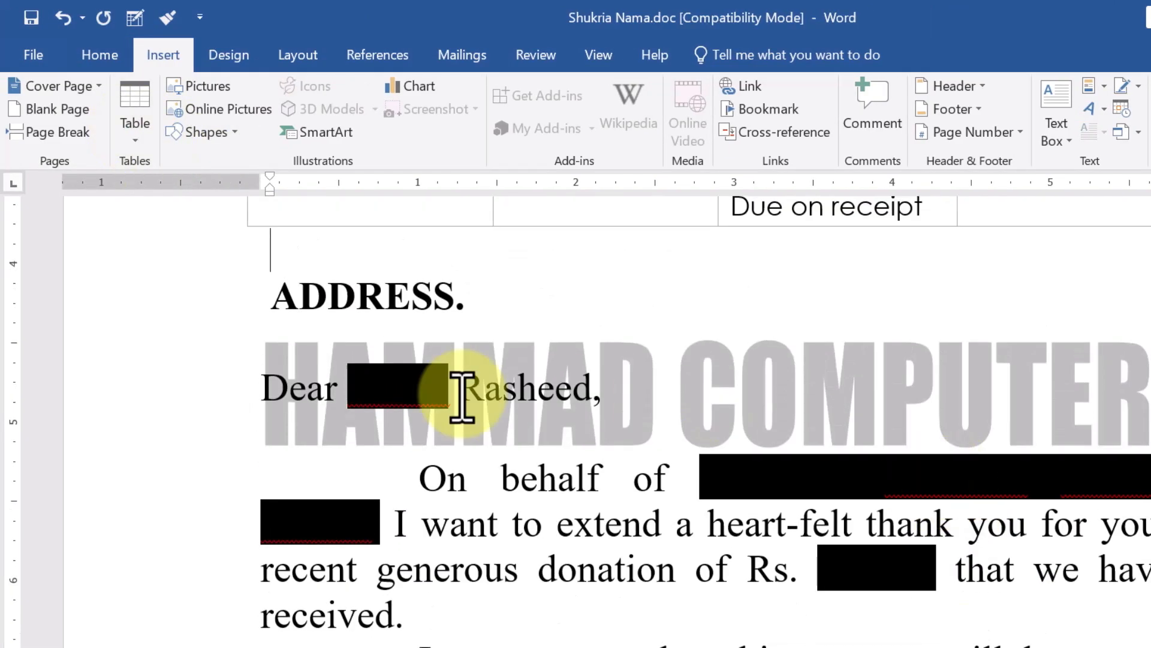
pyautogui.click(134, 135)
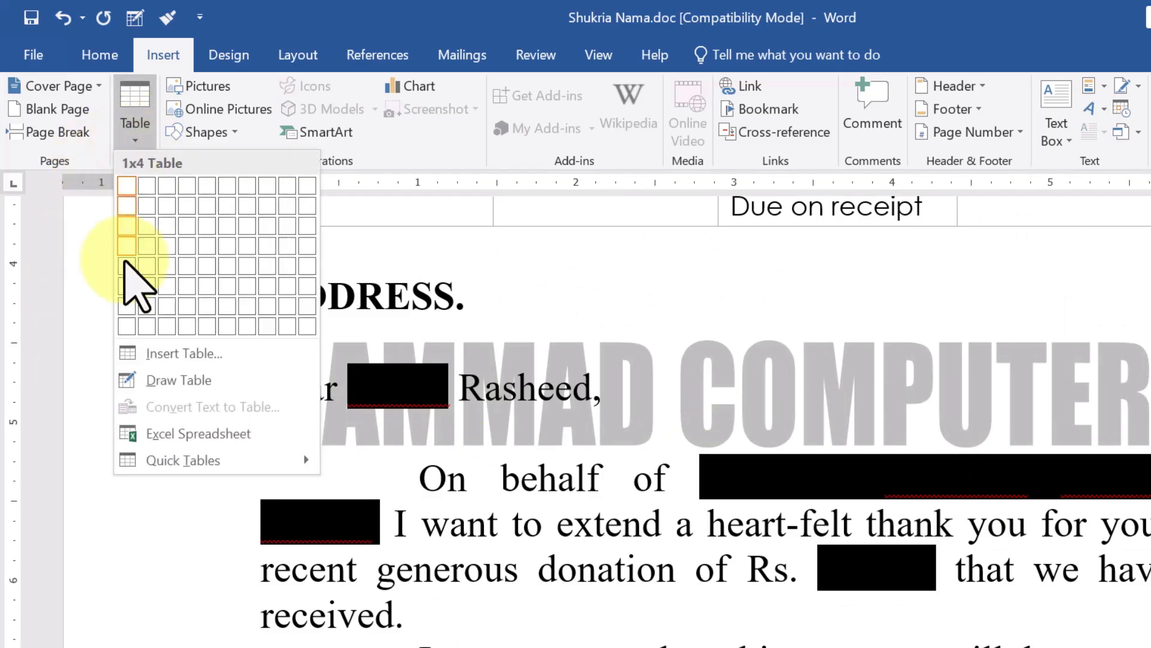
pyautogui.moveTo(192, 458)
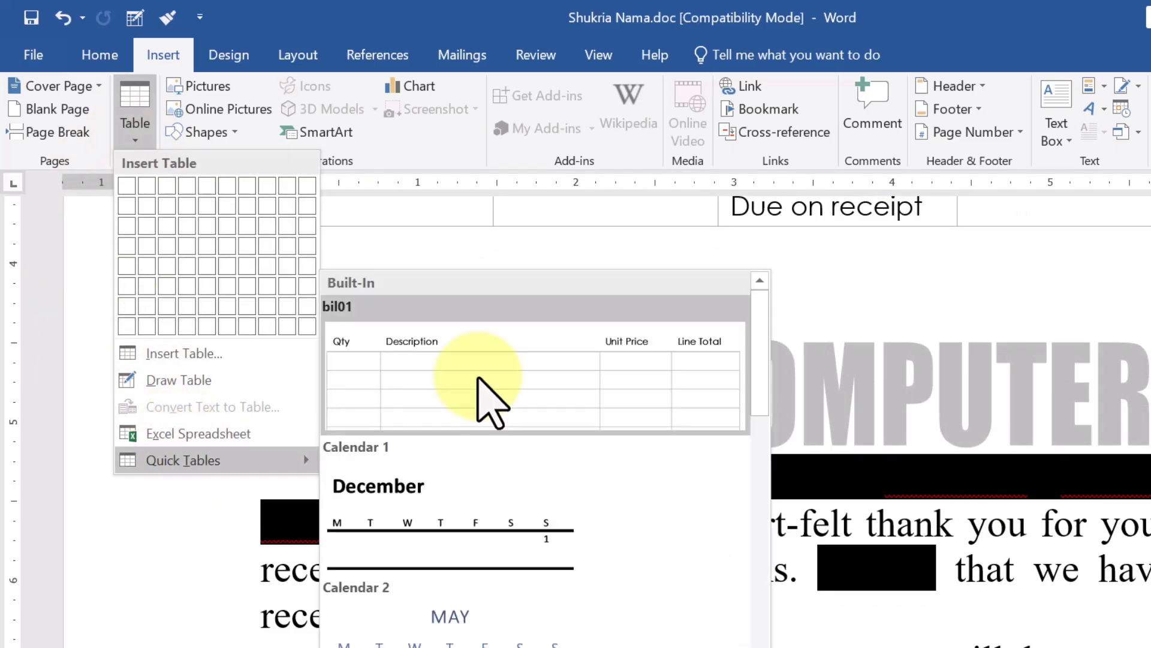
pyautogui.click(478, 378)
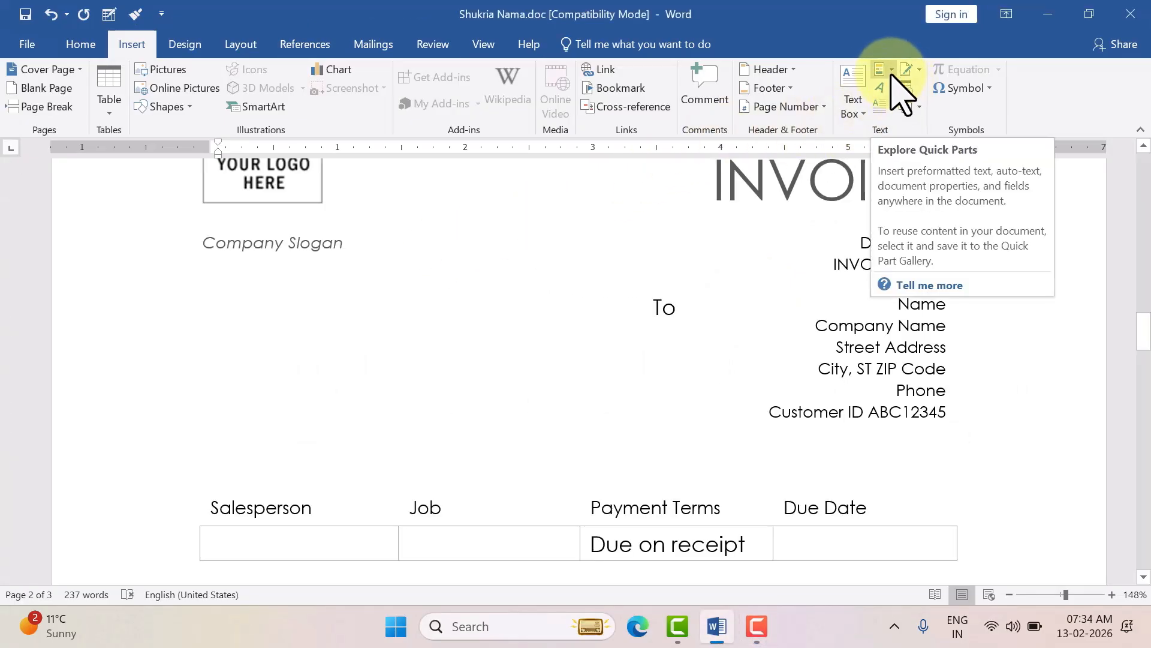
# Add the sum text 30+34= below the Manager line at the end of the letter
pyautogui.click(887, 72)
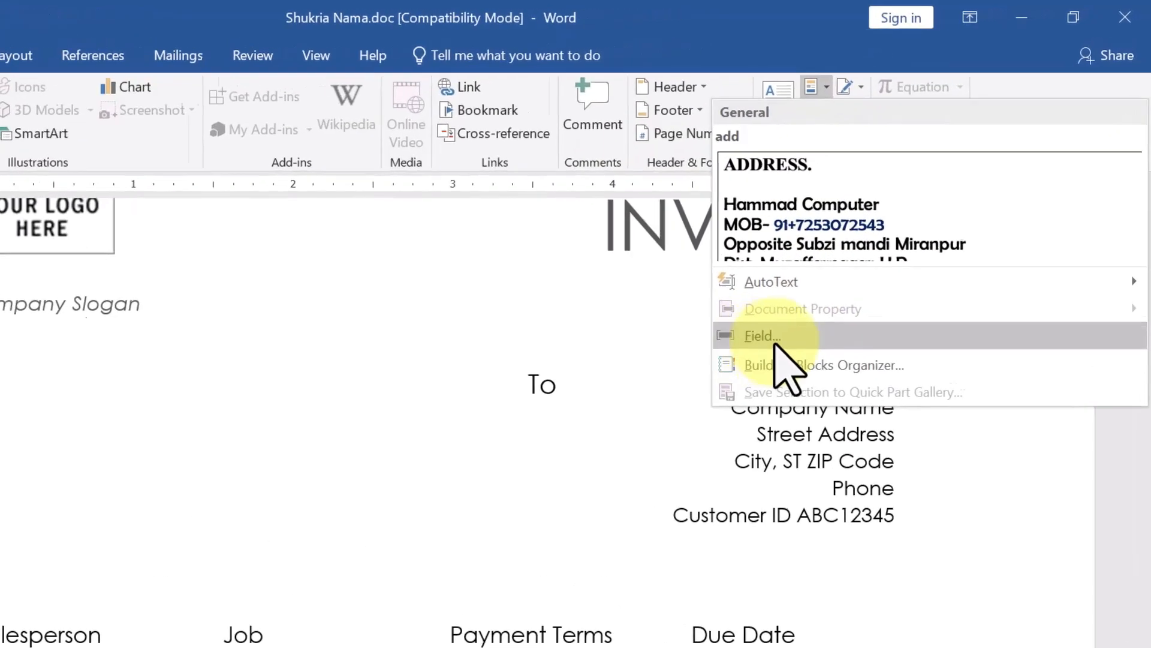
pyautogui.click(393, 471)
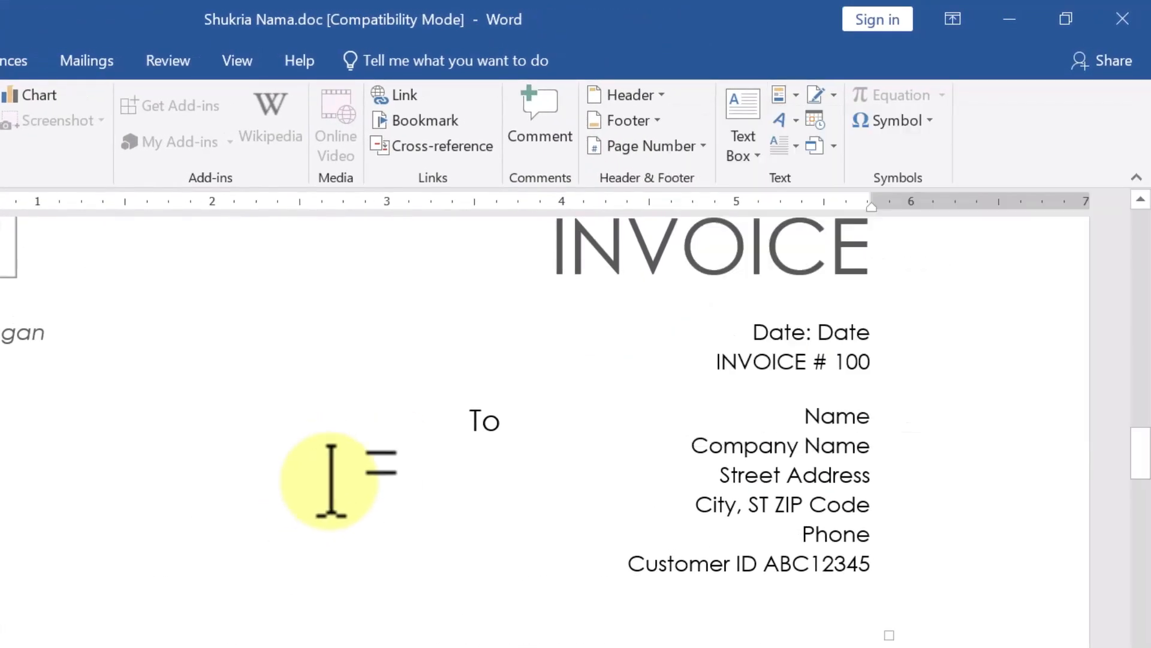
pyautogui.scroll(-5, 401, 437)
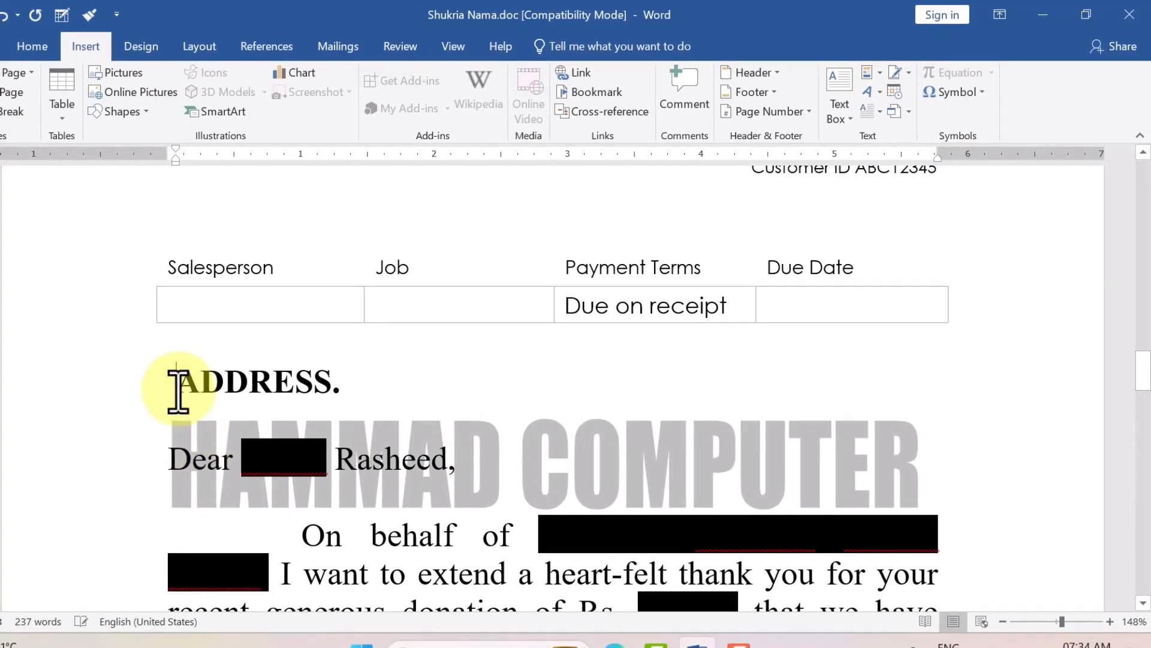
pyautogui.scroll(-15, 498, 328)
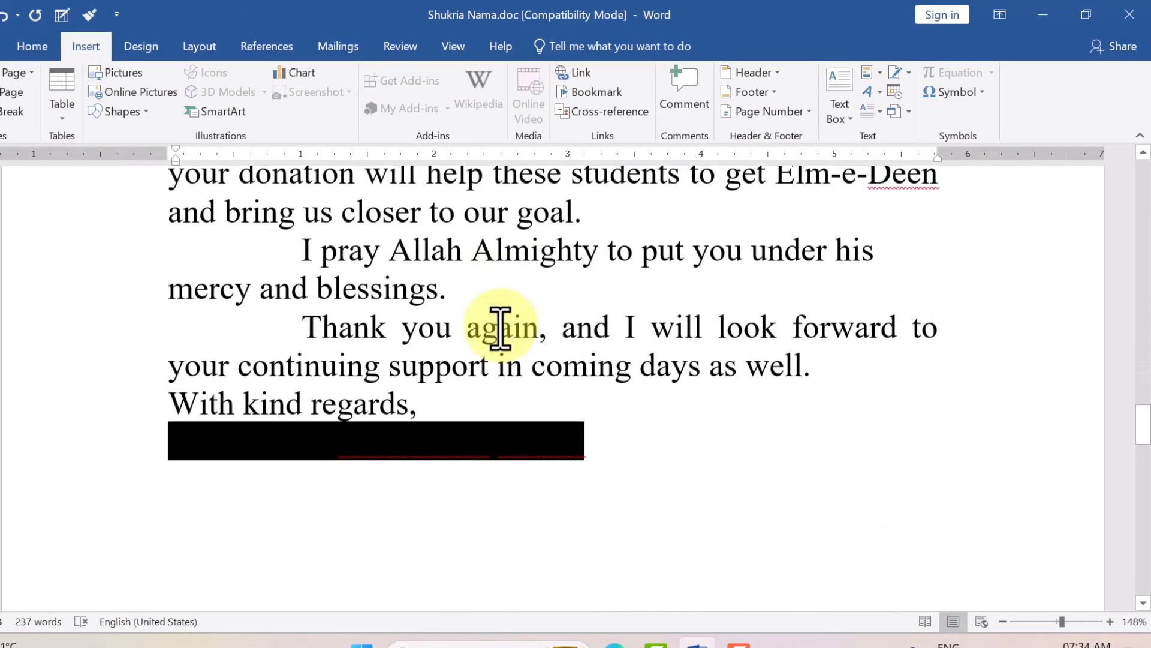
pyautogui.scroll(-7, 498, 328)
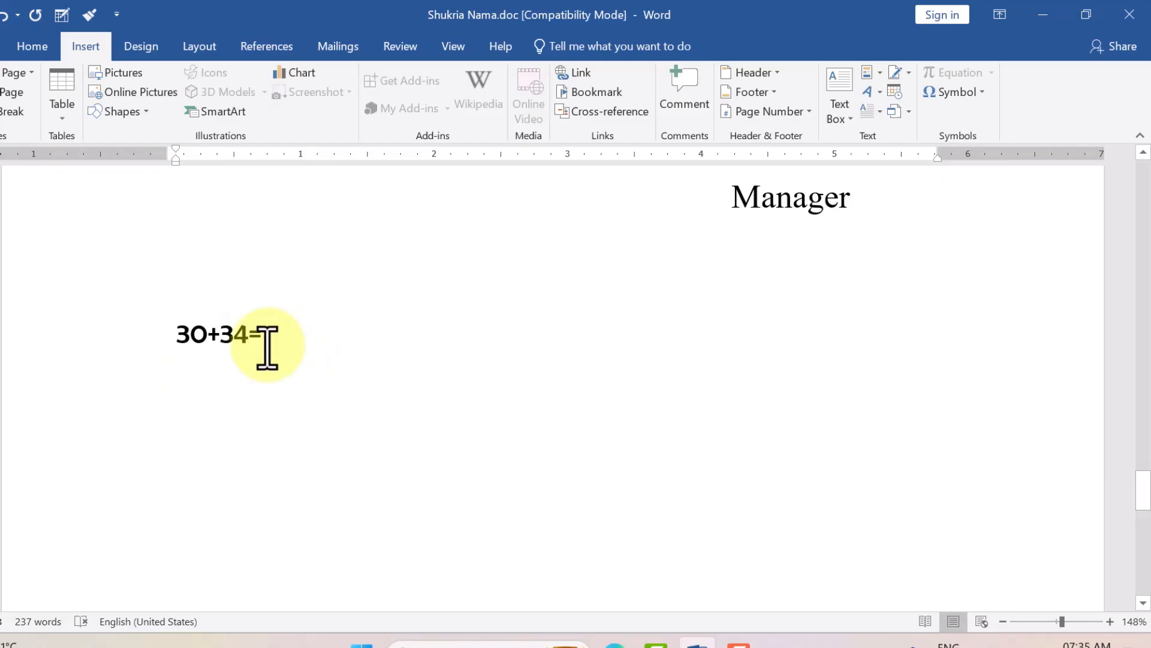
pyautogui.click(278, 344)
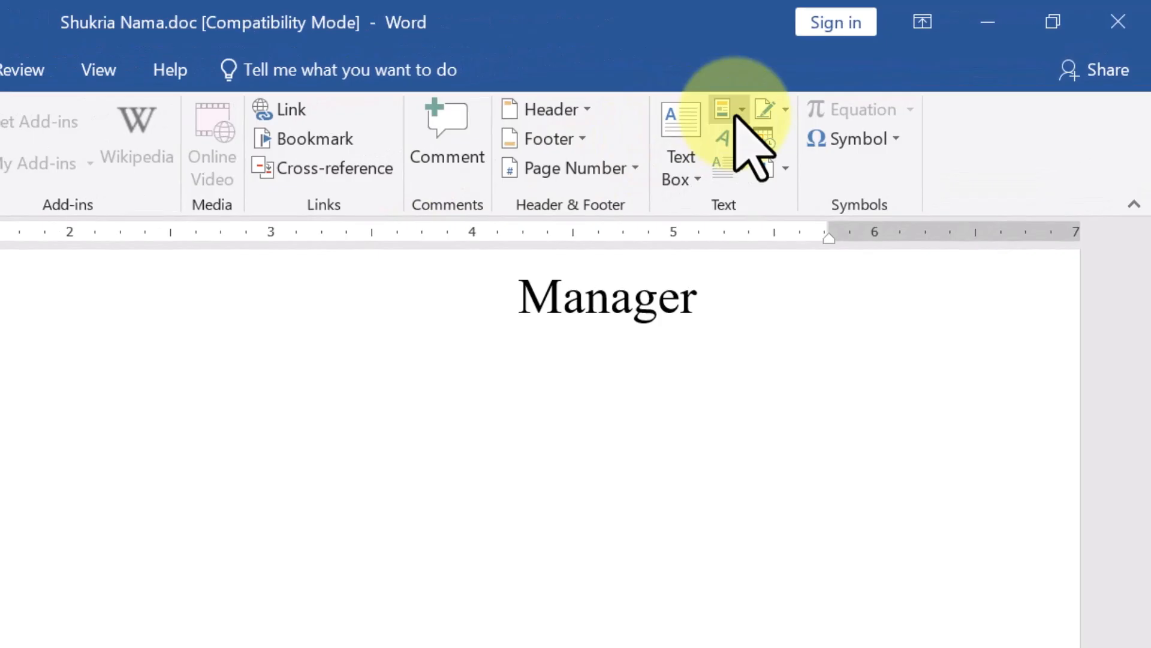
# Insert a formula field calculating =30+34 after the equals sign of the sum
pyautogui.click(733, 114)
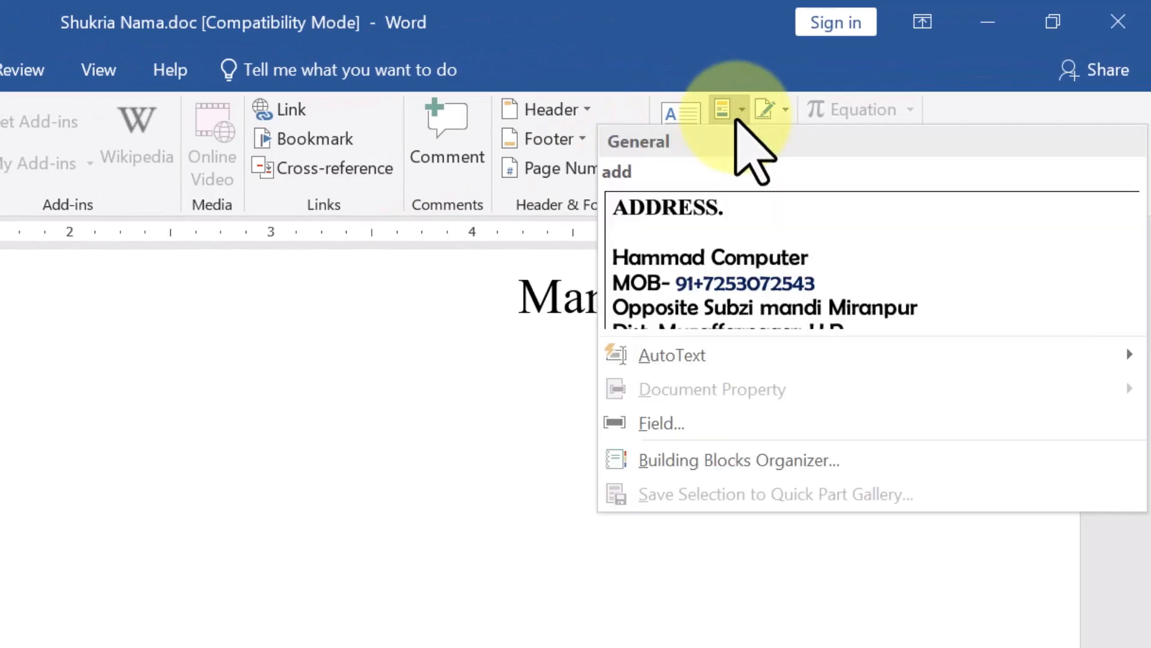
pyautogui.click(744, 423)
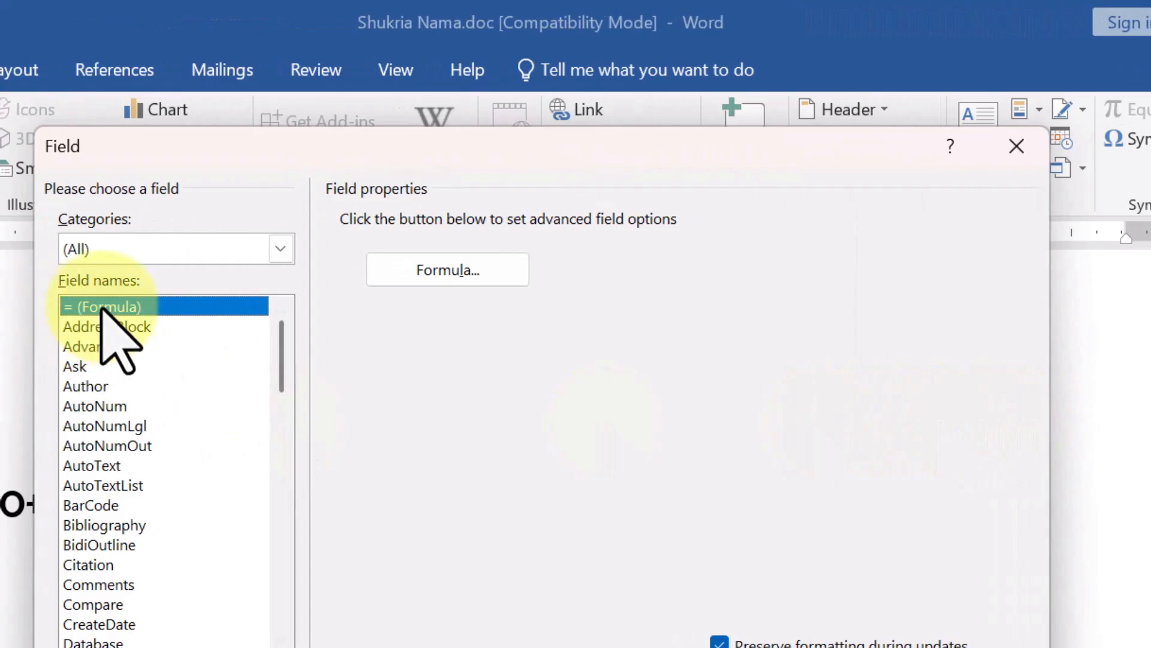
pyautogui.click(451, 273)
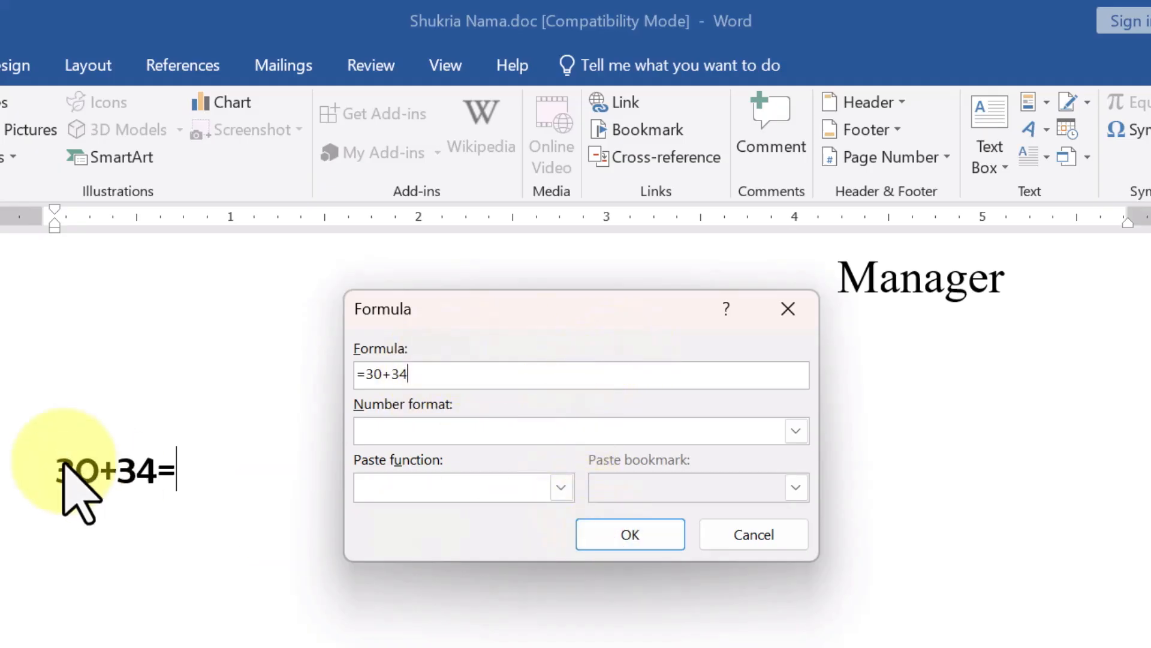
pyautogui.click(618, 537)
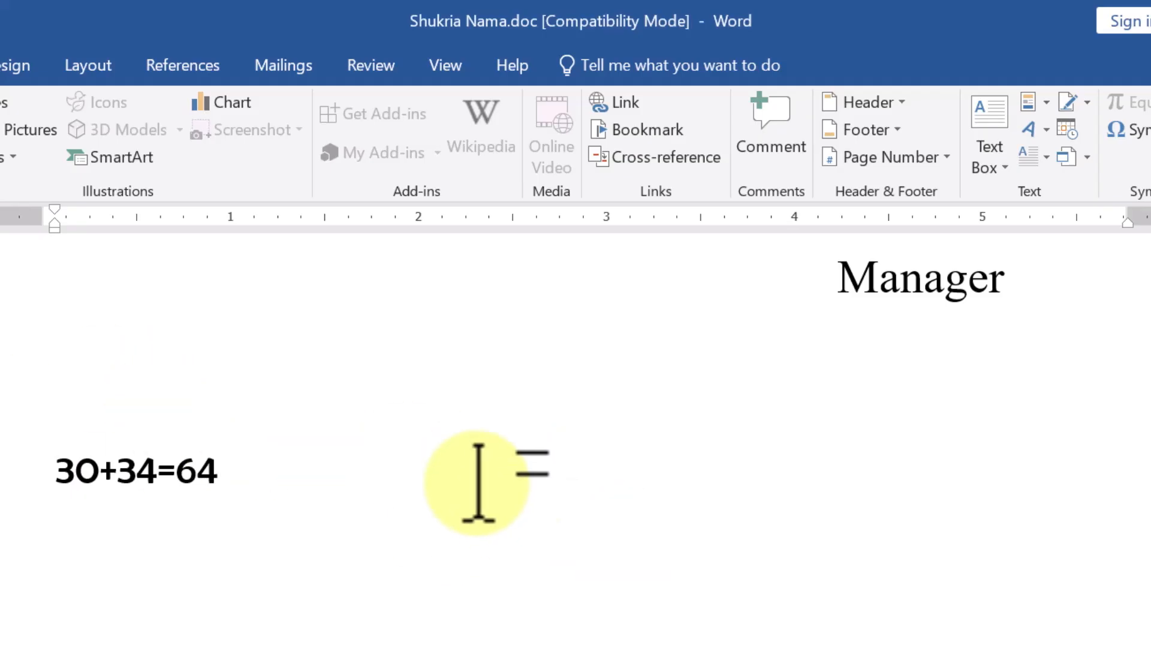
# Check the Quick Parts options again and delete the whole sum line below the letter
pyautogui.click(1048, 99)
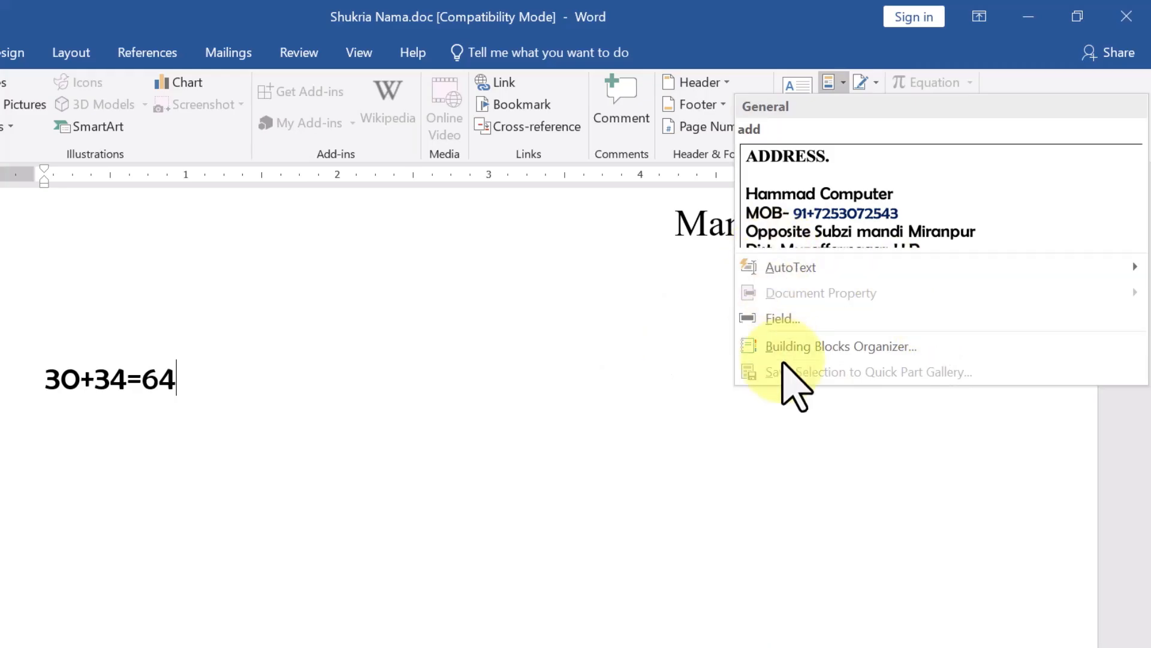
pyautogui.scroll(2, 238, 392)
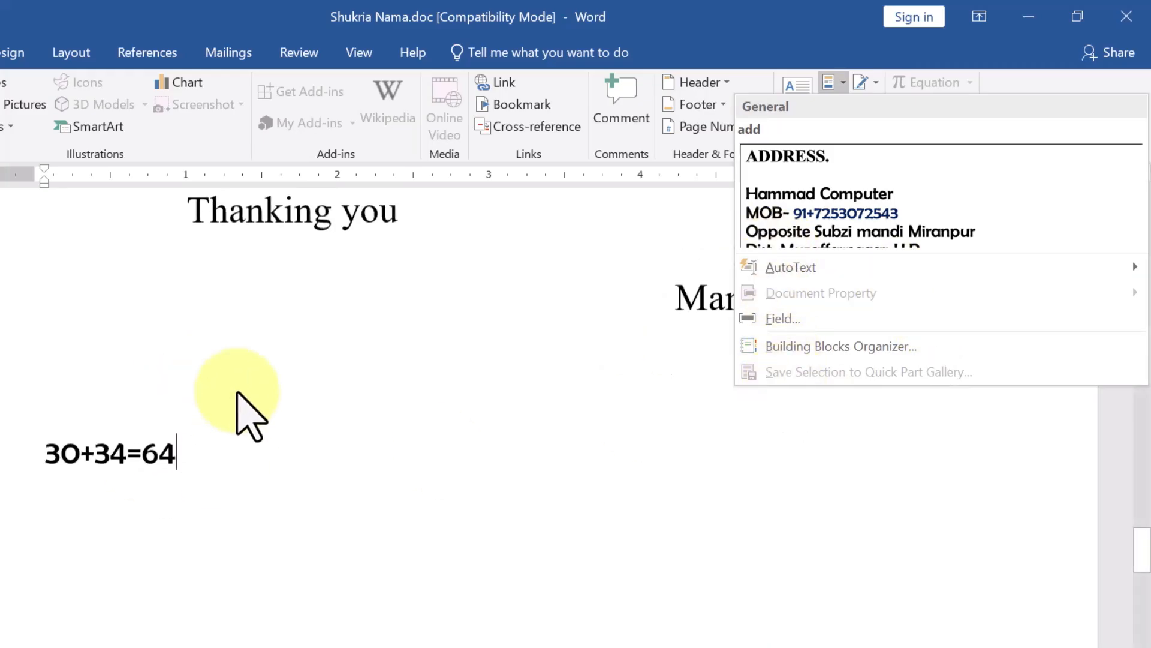
pyautogui.click(238, 392)
pyautogui.moveTo(240, 448); pyautogui.dragTo(1, 450)
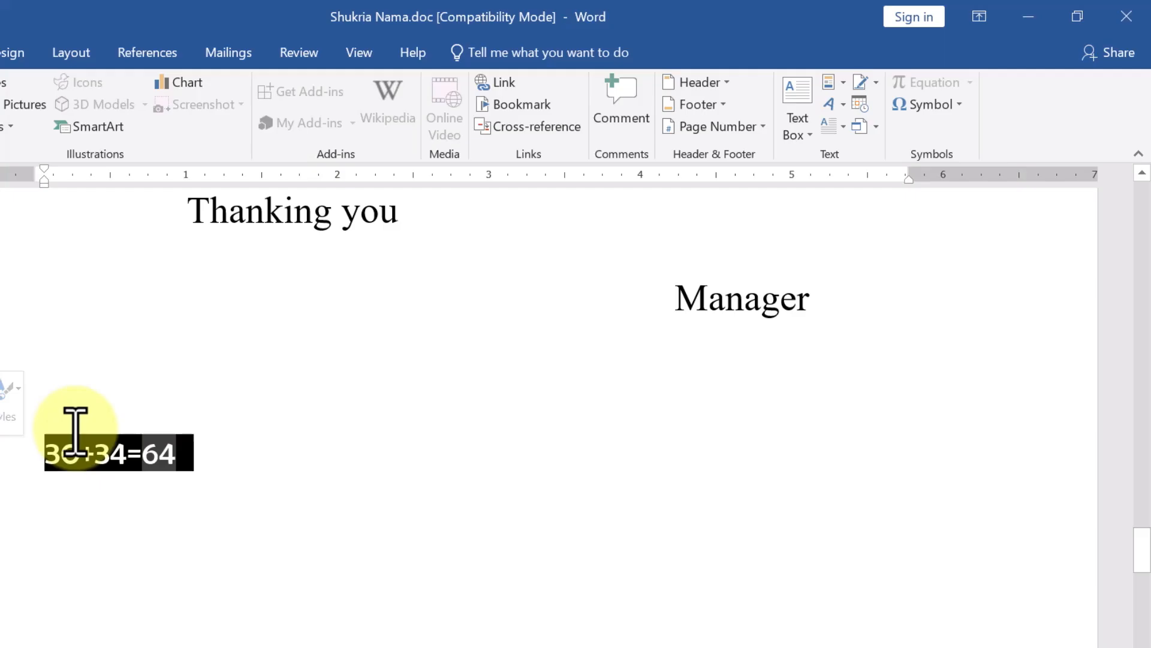
pyautogui.press('Delete')
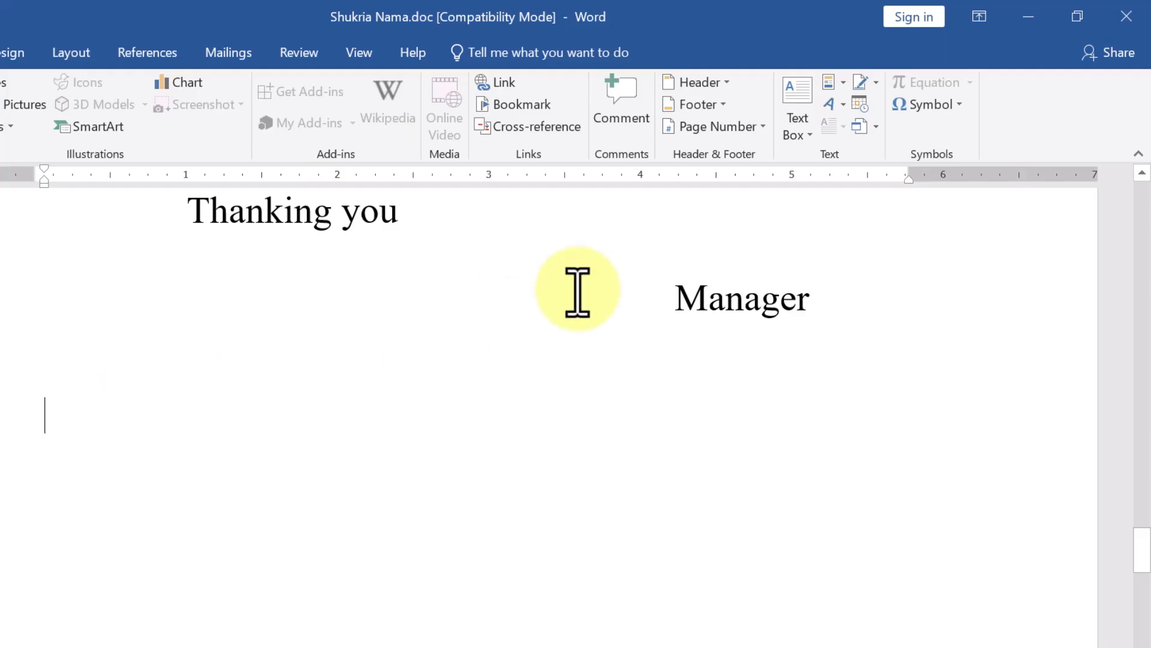
# Insert a WordArt reading "Hammad computer" in the orange slanted 3-D style below the Manager line, with the Impact font
pyautogui.click(844, 106)
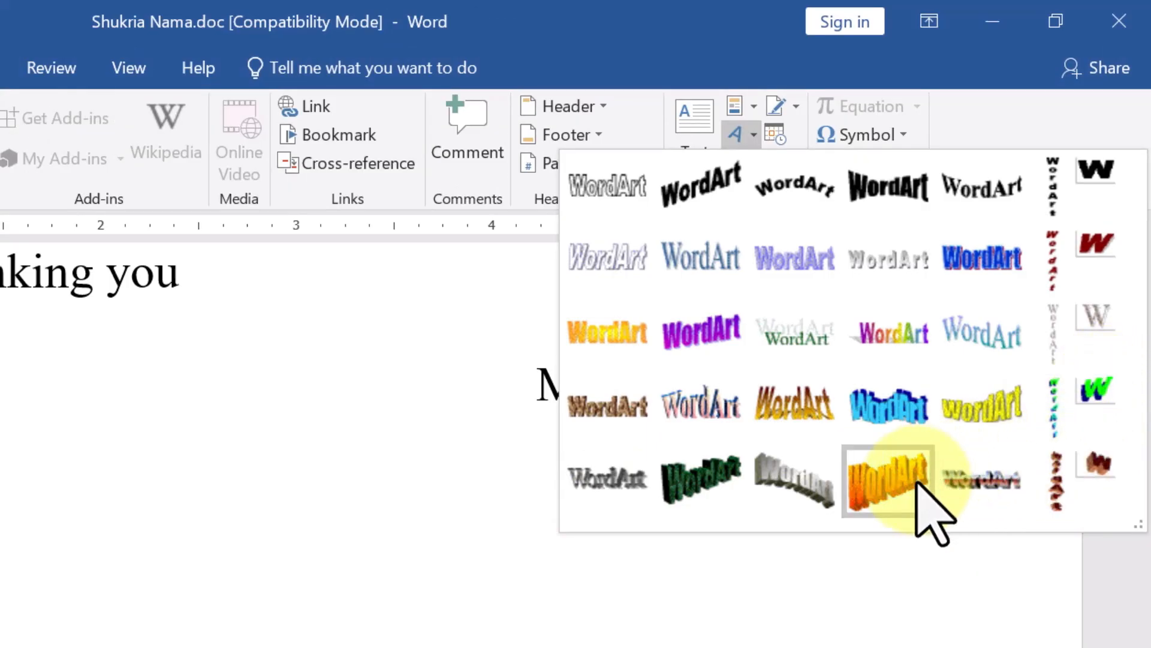
pyautogui.click(887, 480)
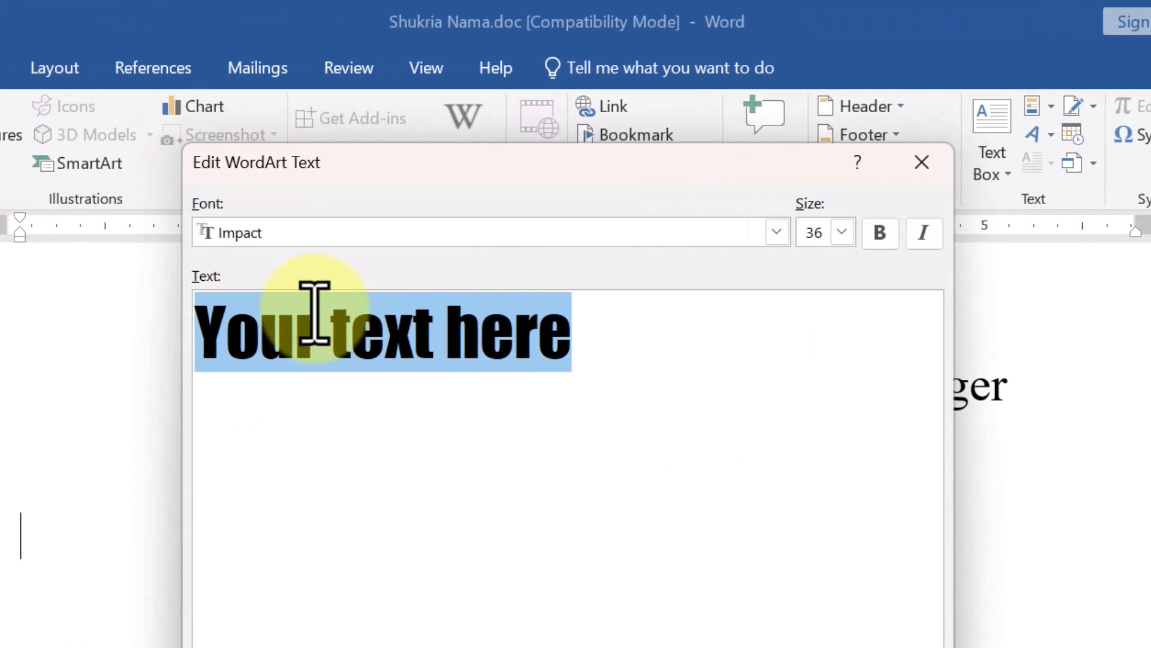
pyautogui.click(262, 232)
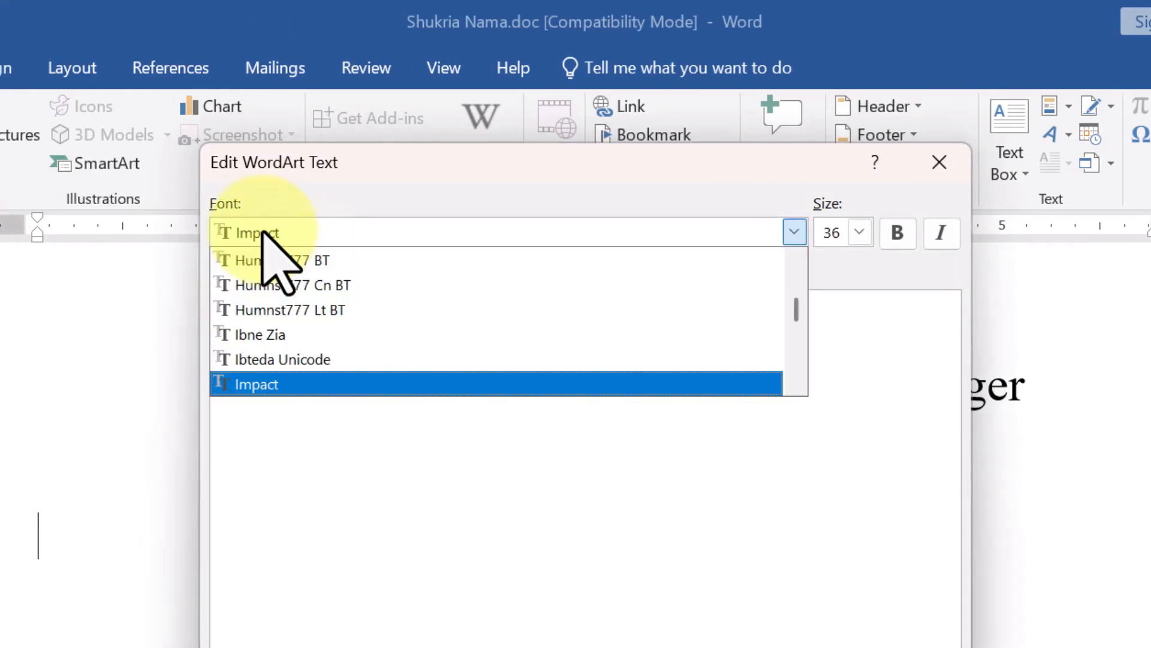
pyautogui.click(289, 385)
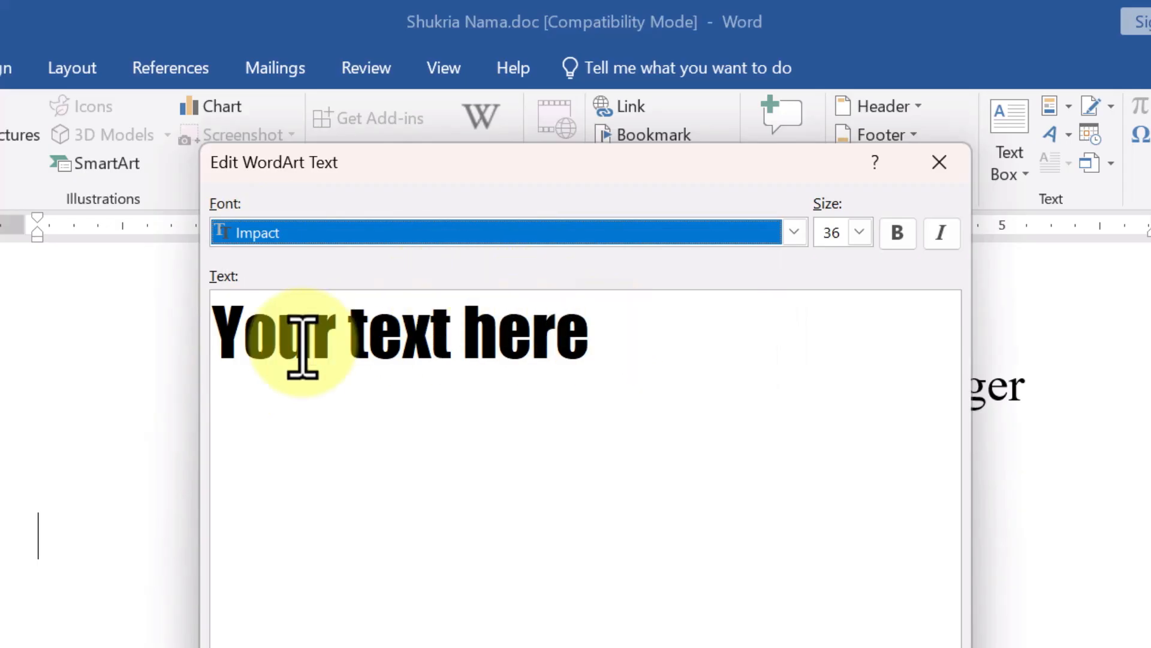
pyautogui.moveTo(603, 352); pyautogui.dragTo(210, 348)
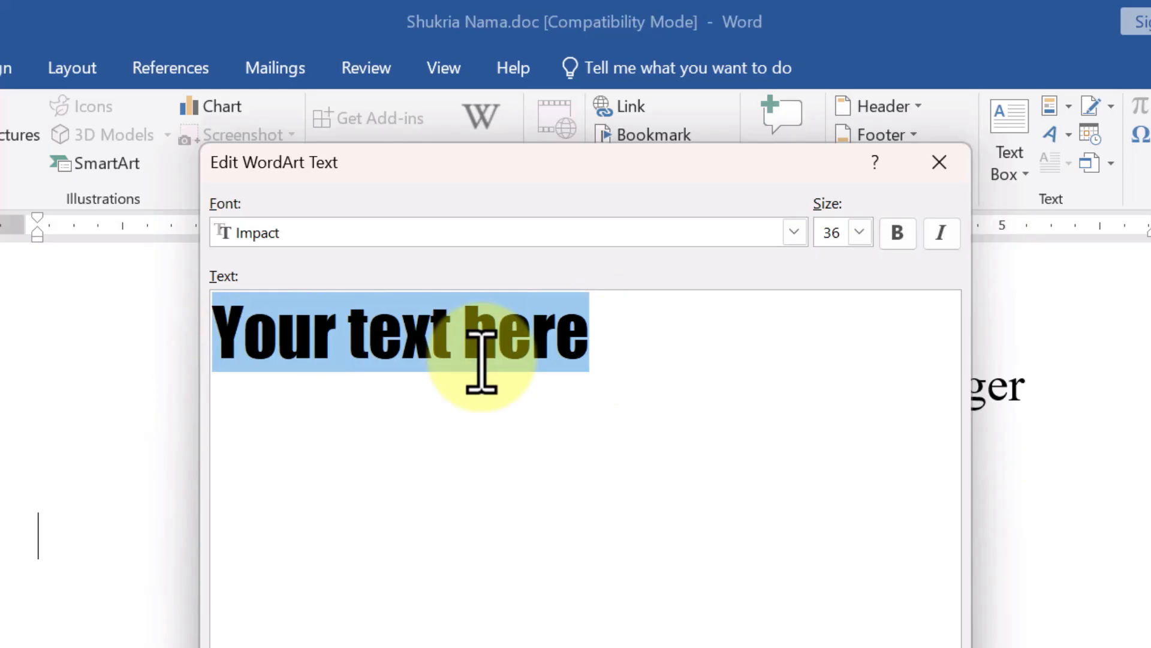
pyautogui.write('Hammad computer')
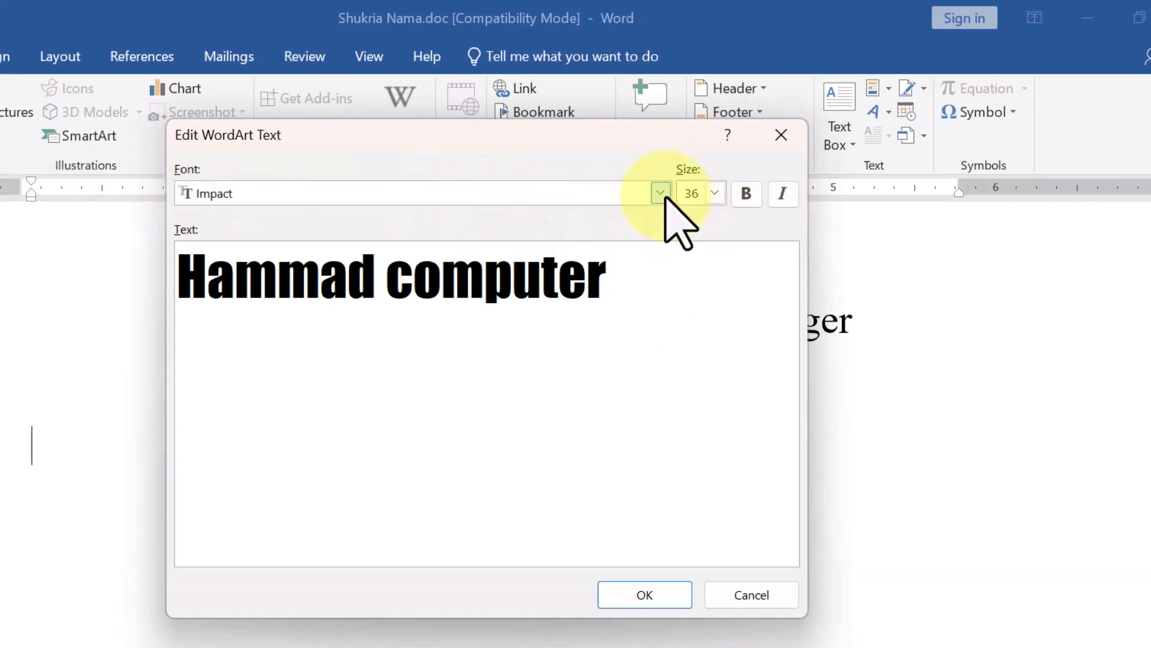
pyautogui.click(661, 193)
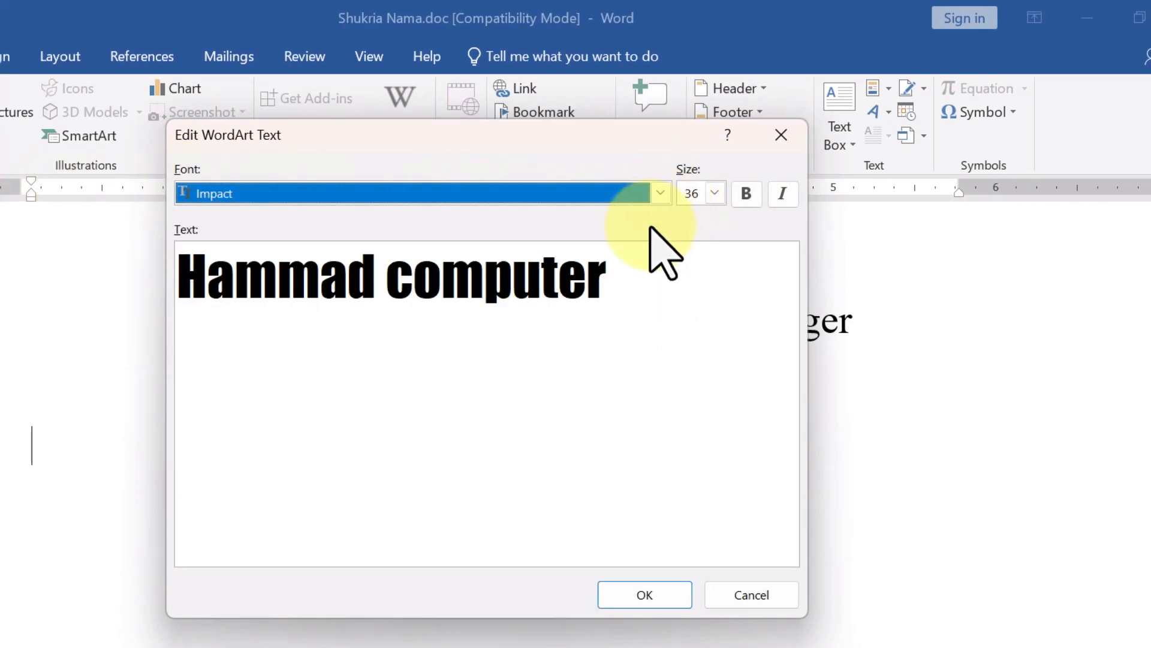
pyautogui.click(644, 596)
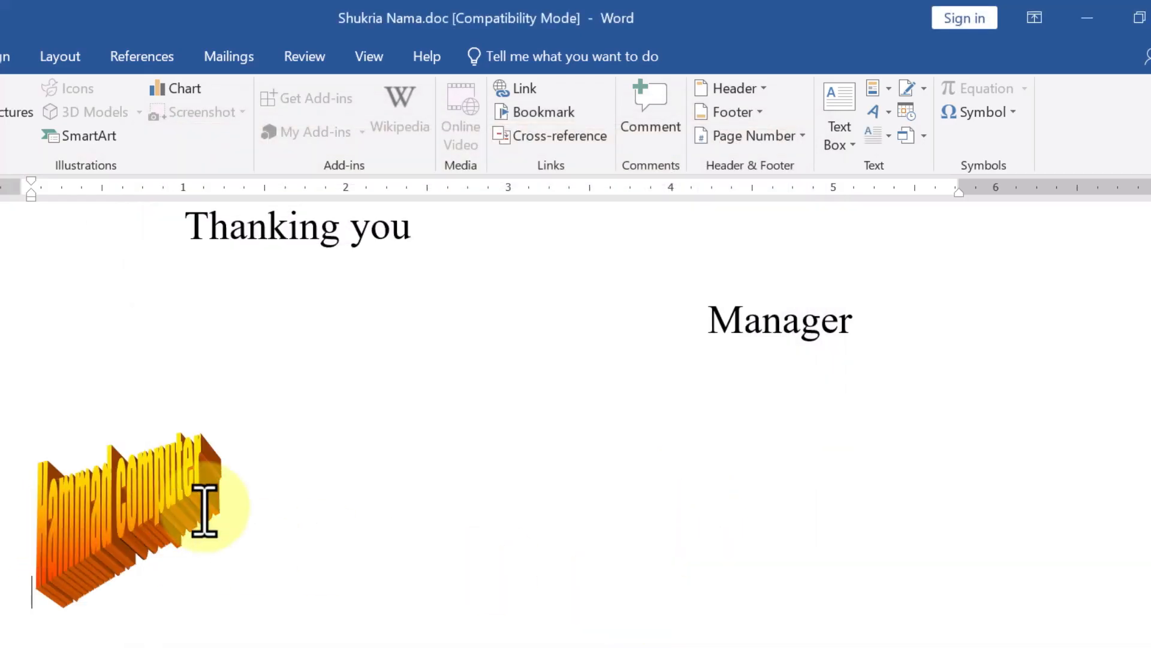
# Change the "Hammad computer" WordArt to the heavy black style, fourth in the first row of the style gallery
pyautogui.click(149, 507)
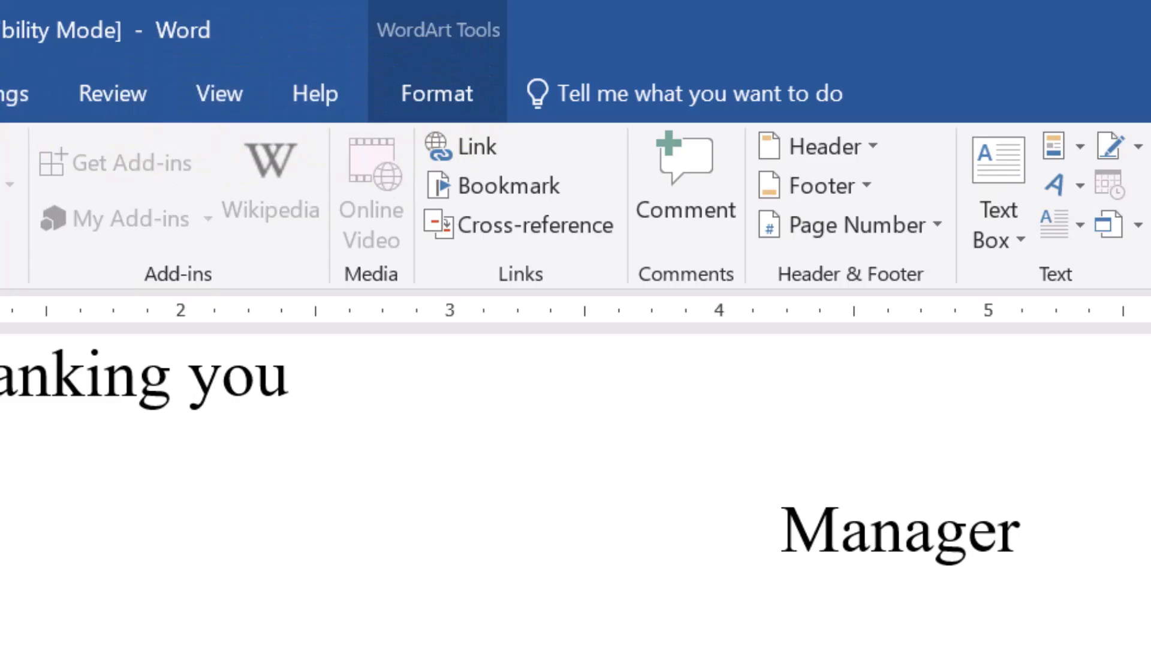
pyautogui.click(430, 96)
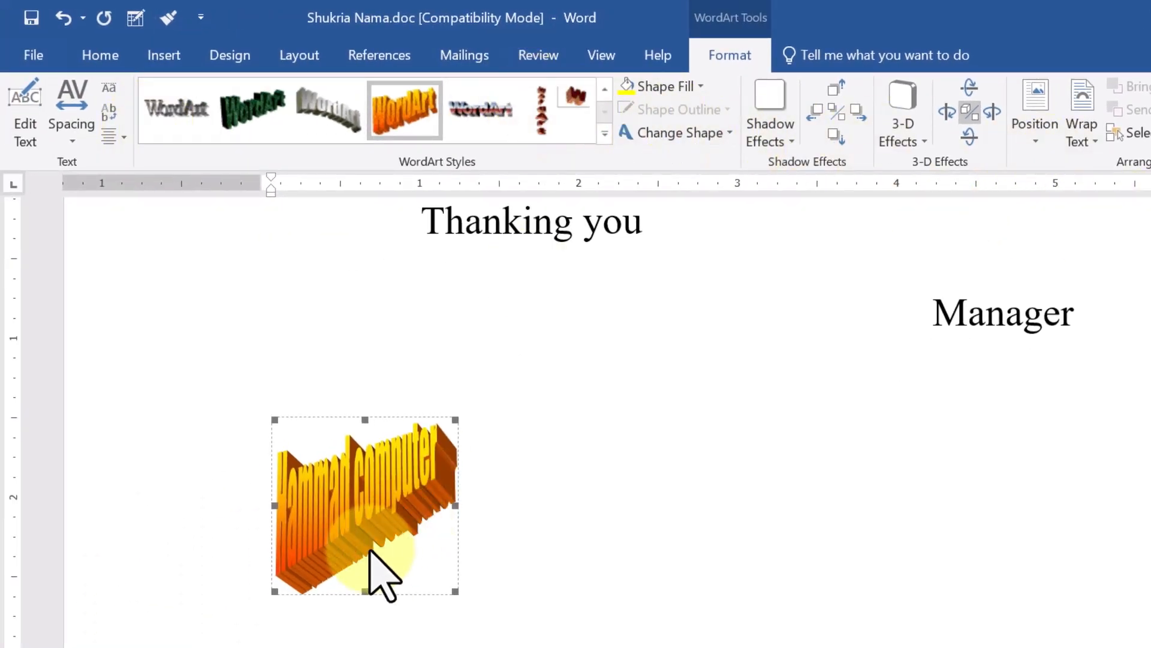
pyautogui.click(604, 134)
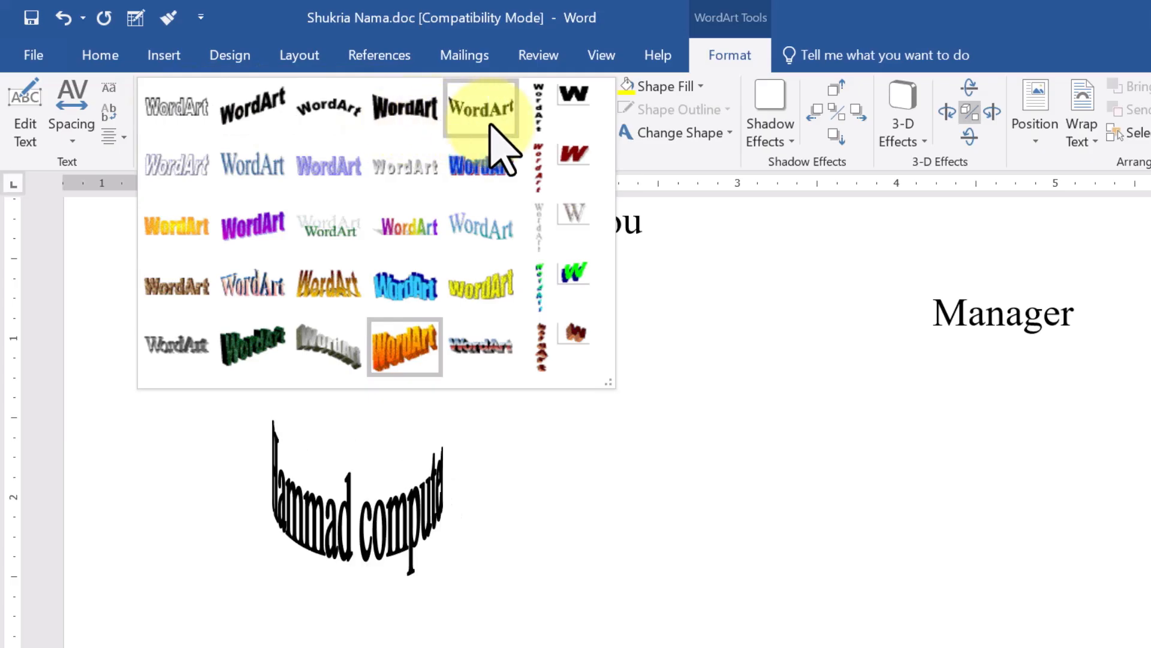
pyautogui.click(384, 114)
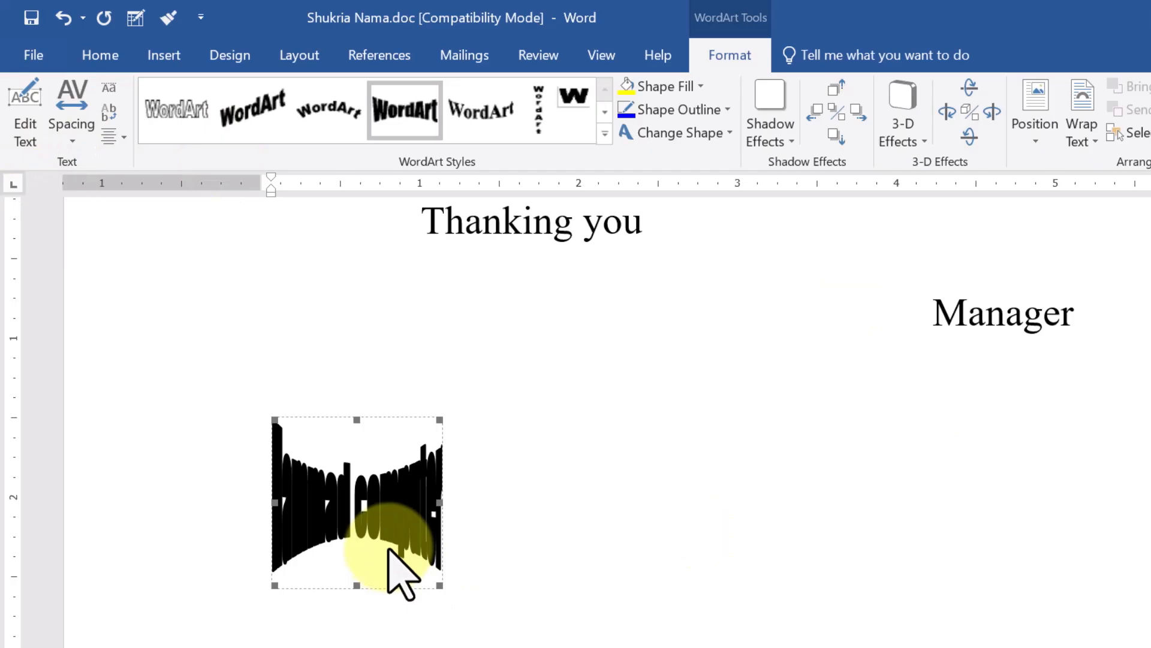
# Check the WordArt's text settings without changing them and set its character spacing to Very Loose
pyautogui.click(36, 125)
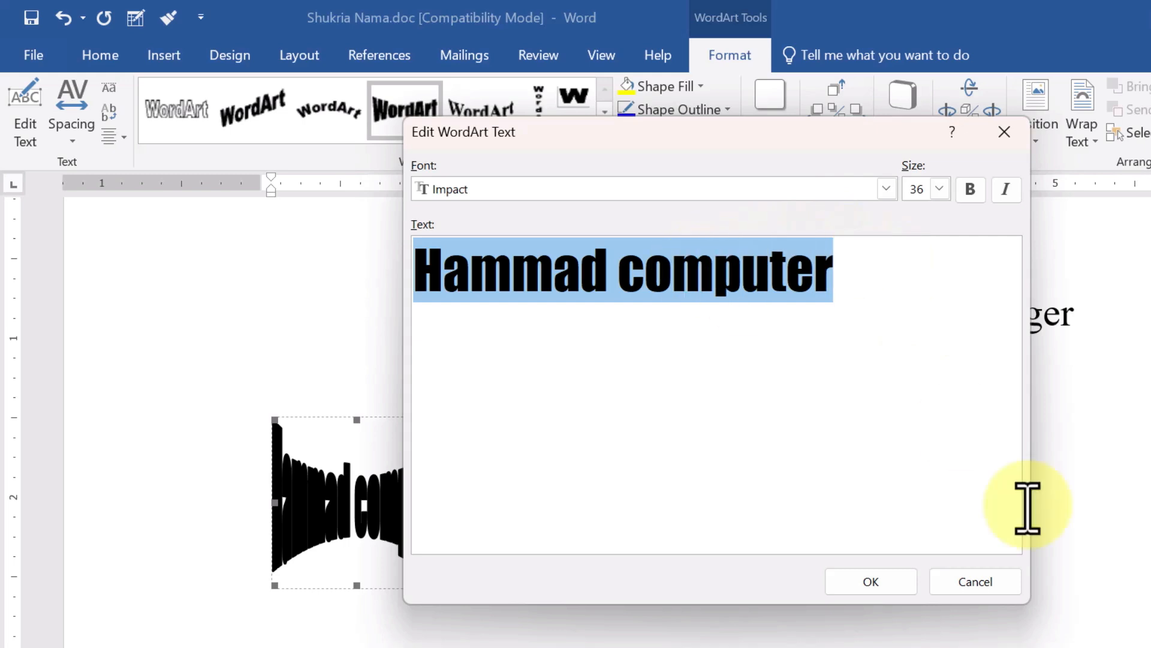
pyautogui.click(975, 581)
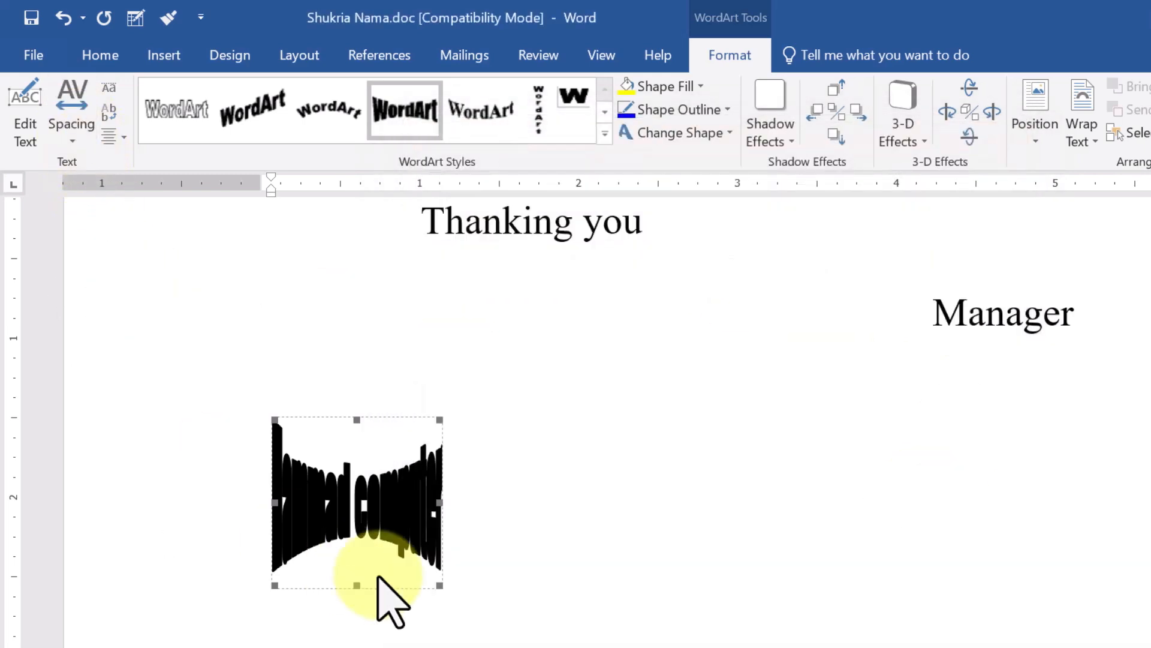
pyautogui.click(74, 108)
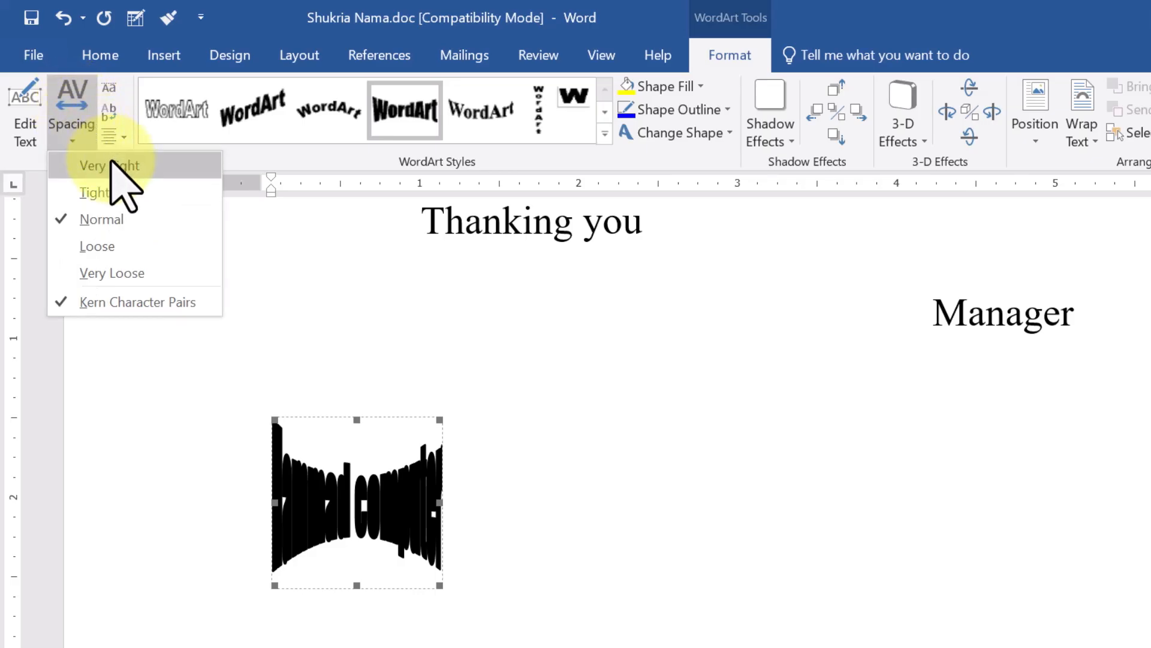
pyautogui.click(149, 277)
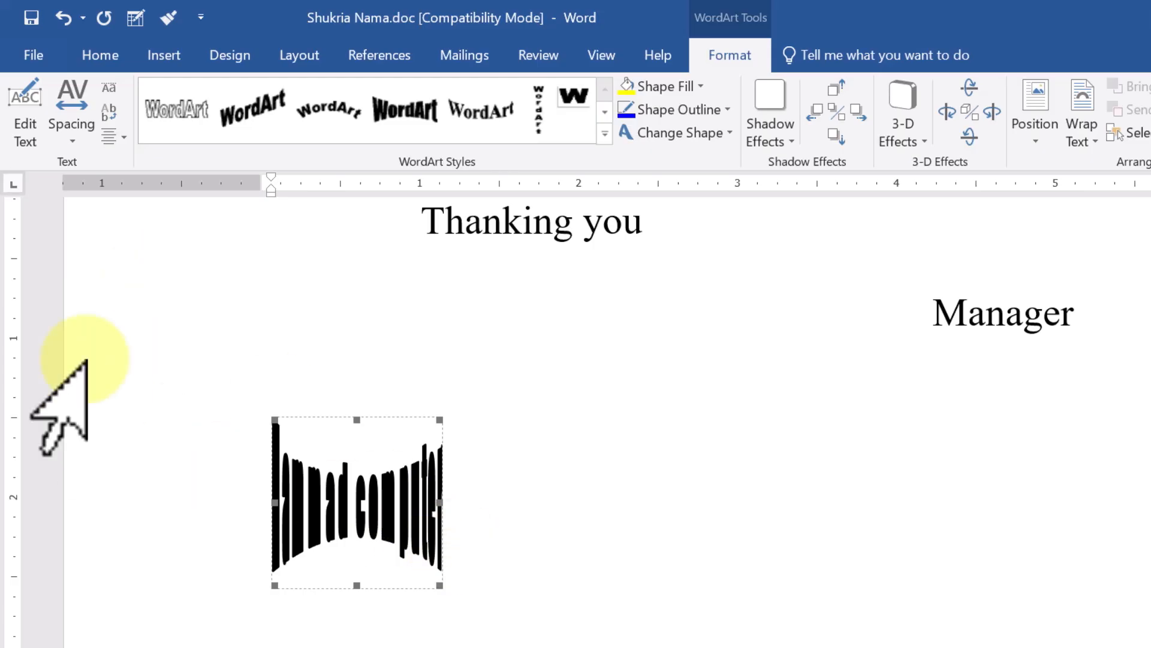
# Change the font of the "Hammad computer" WordArt to High Tower Text
pyautogui.click(21, 143)
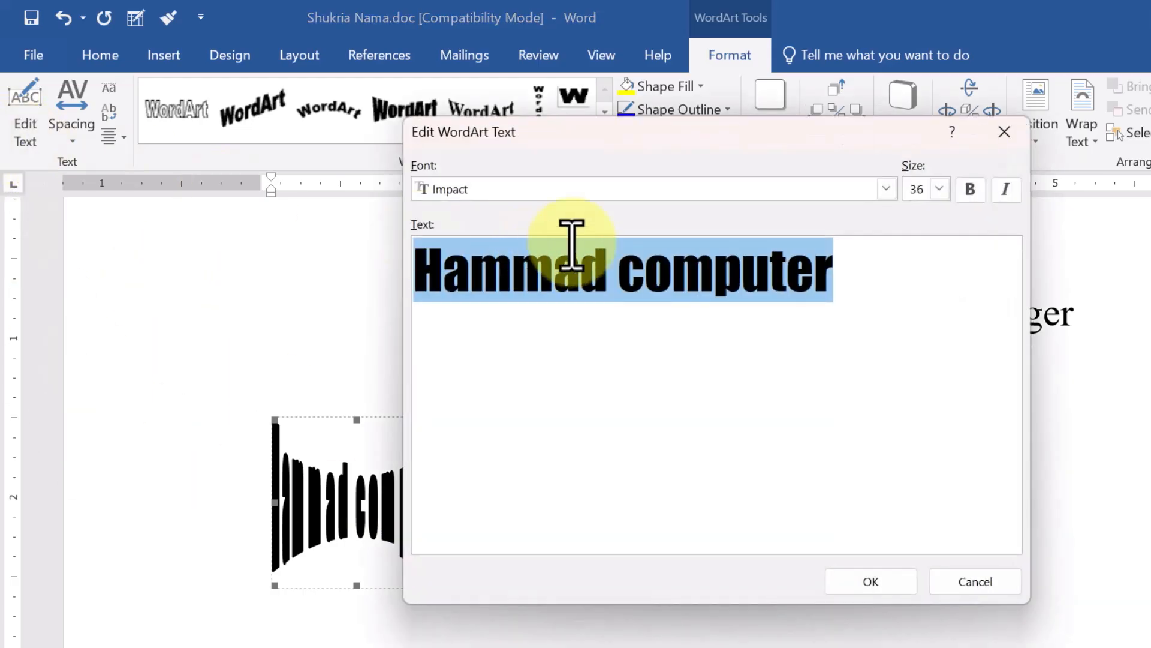
pyautogui.click(587, 188)
pyautogui.scroll(3, 549, 252)
pyautogui.click(453, 213)
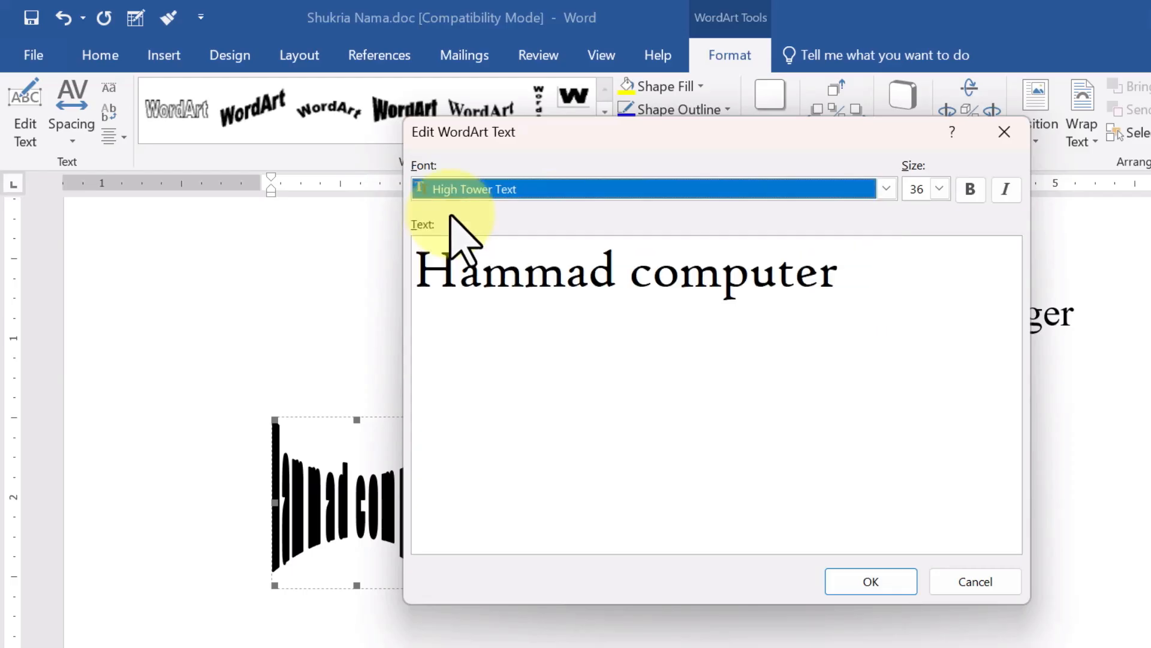
pyautogui.click(882, 584)
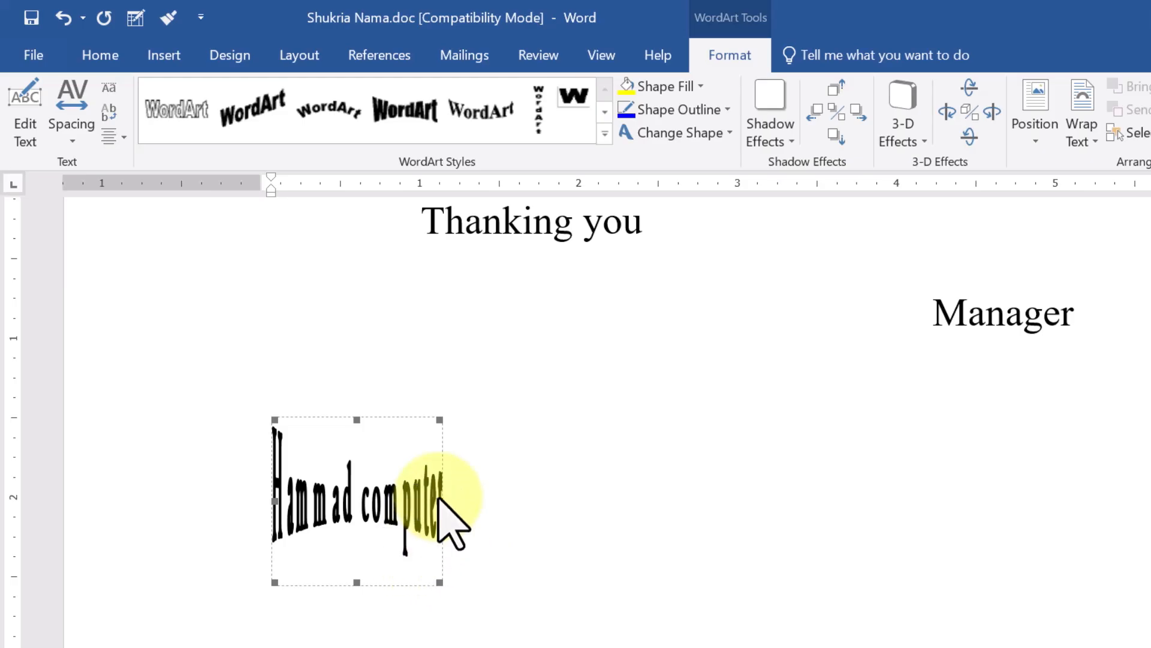
# Stretch the "Hammad computer" WordArt horizontally to about 2.69 inches wide
pyautogui.click(447, 497)
pyautogui.click(368, 504)
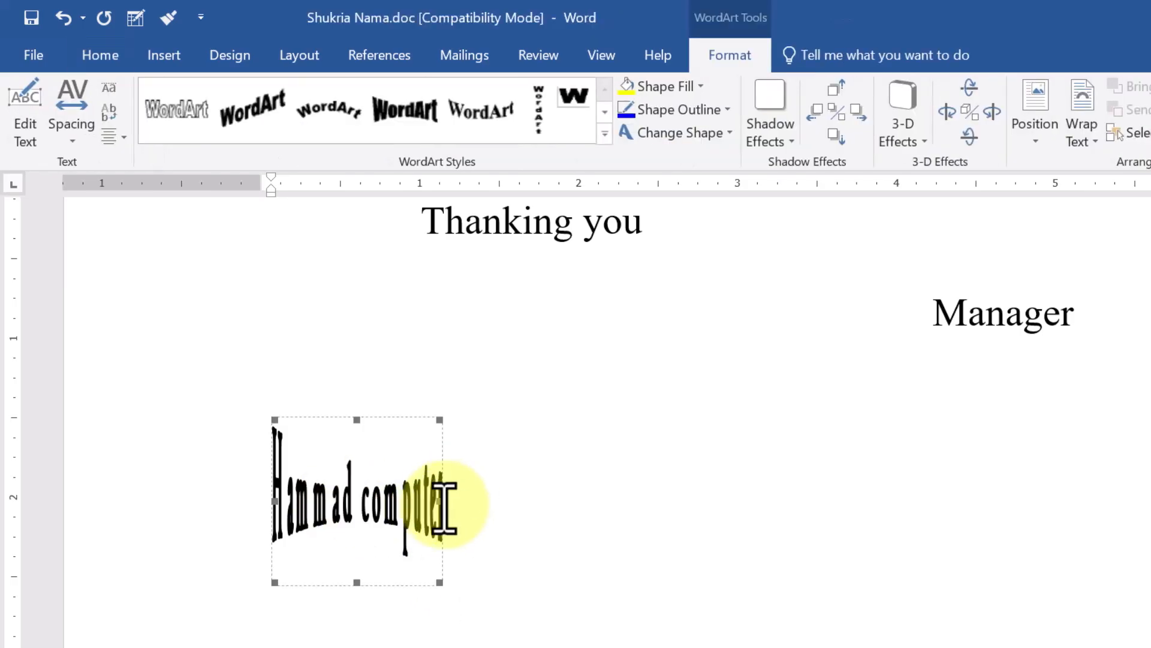
pyautogui.moveTo(439, 505); pyautogui.dragTo(697, 538)
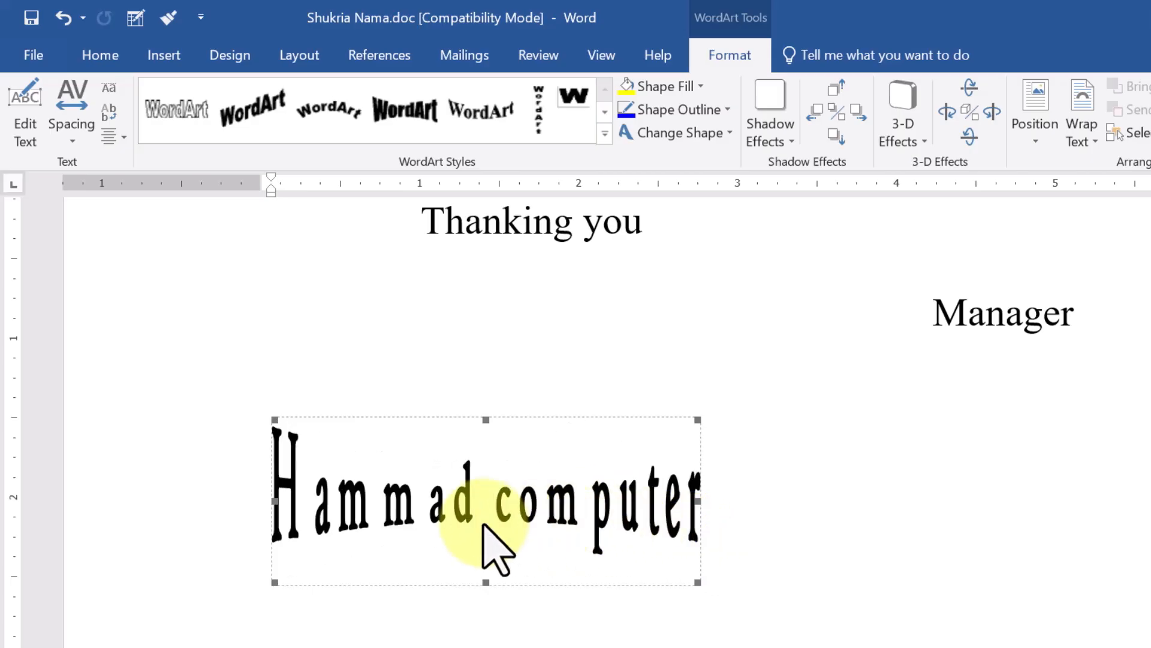
# Try the slanted and arched black styles, settle on the pink style with blue 3-D depth, and straighten the WordArt's shape
pyautogui.click(249, 110)
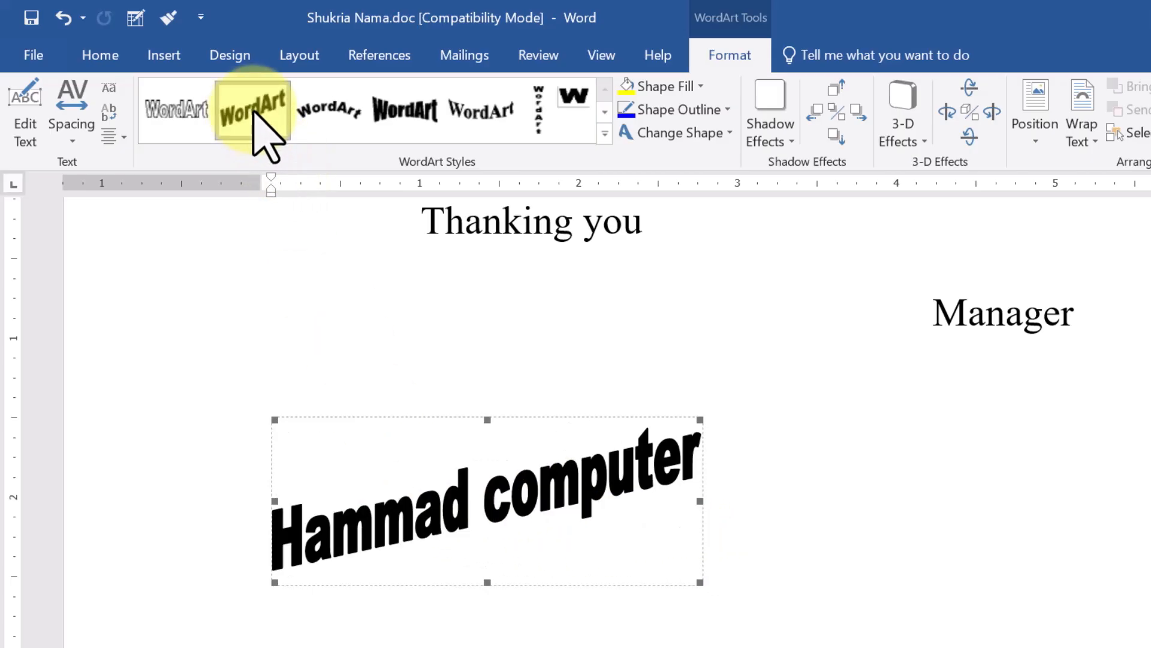
pyautogui.click(339, 117)
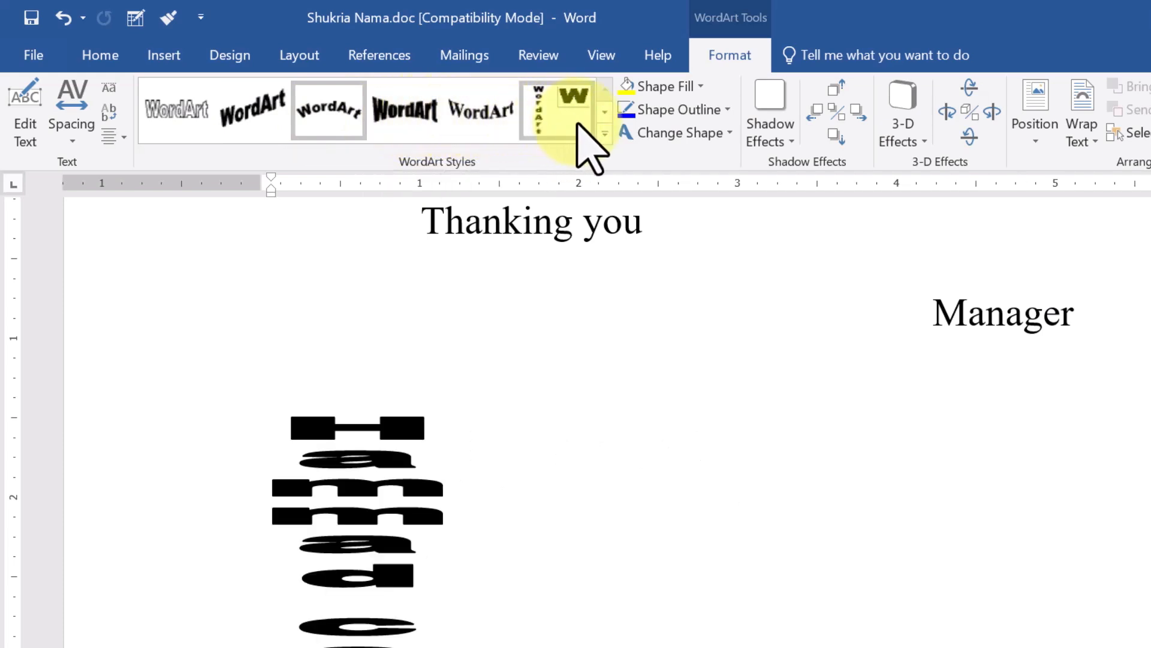
pyautogui.click(602, 133)
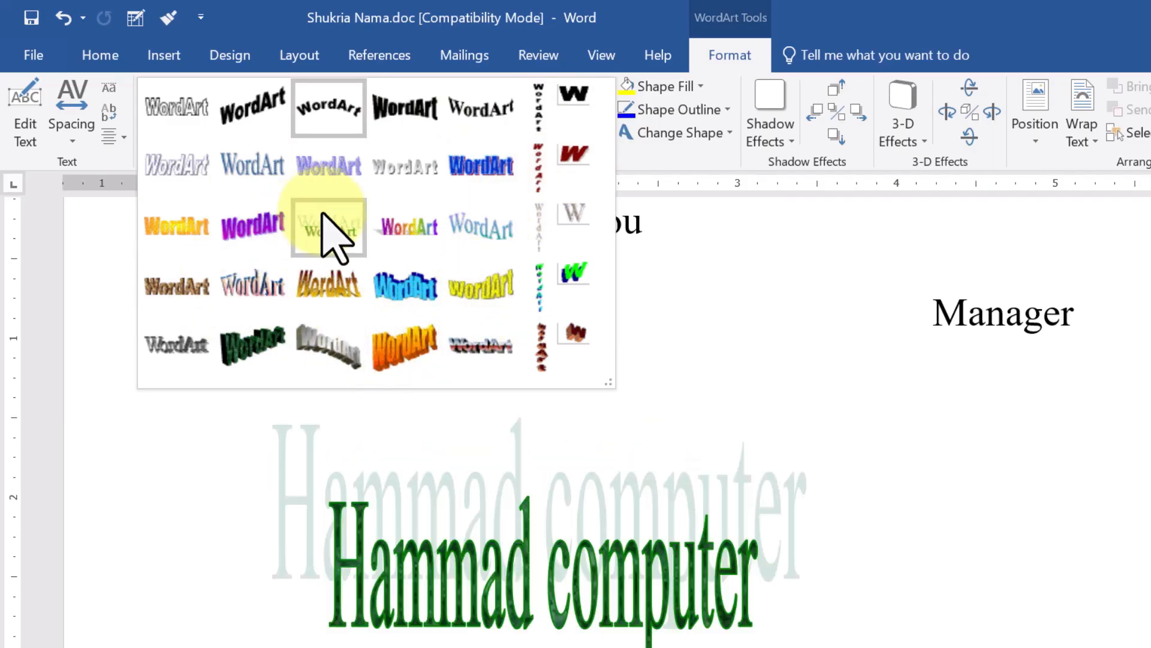
pyautogui.click(257, 286)
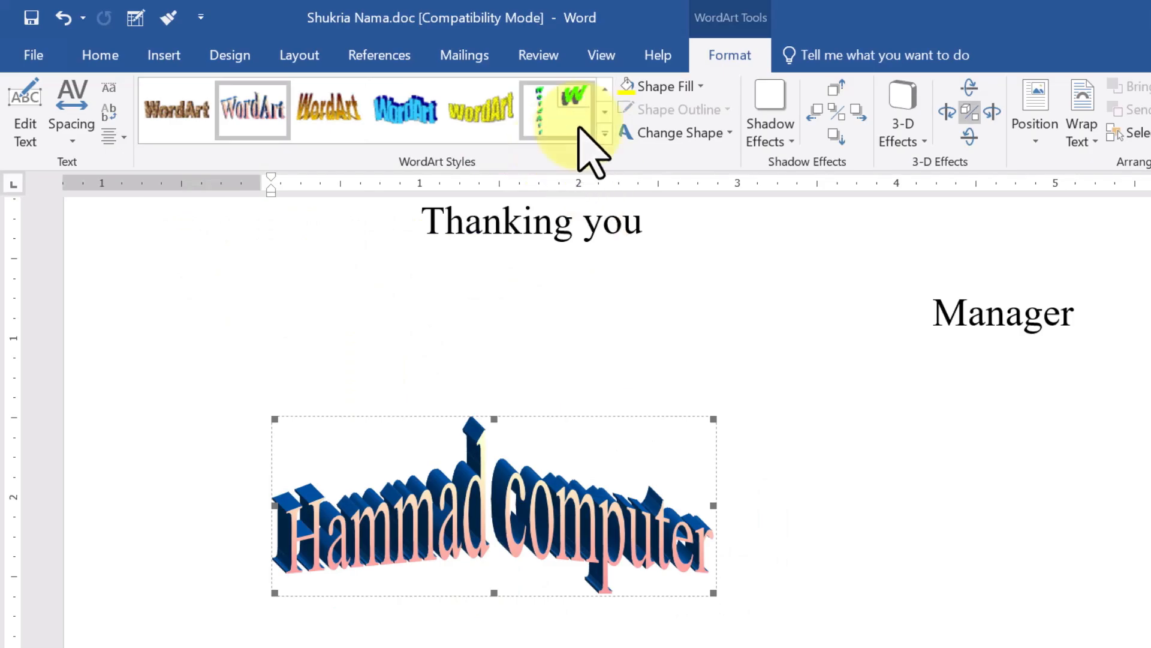
pyautogui.click(695, 133)
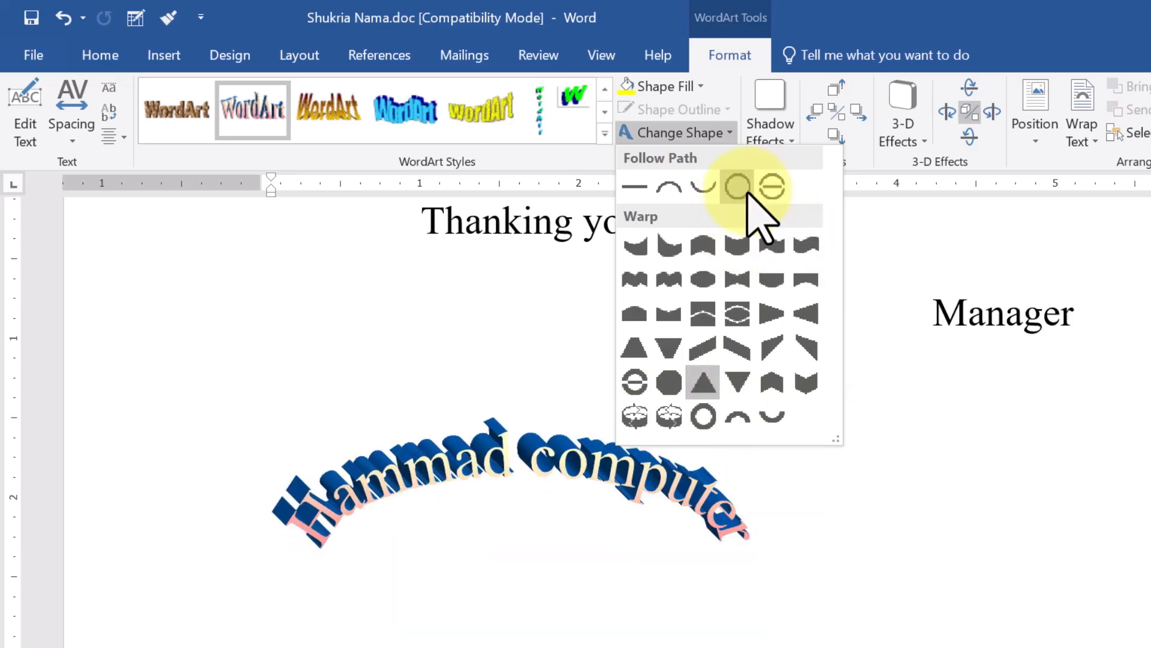
pyautogui.click(647, 191)
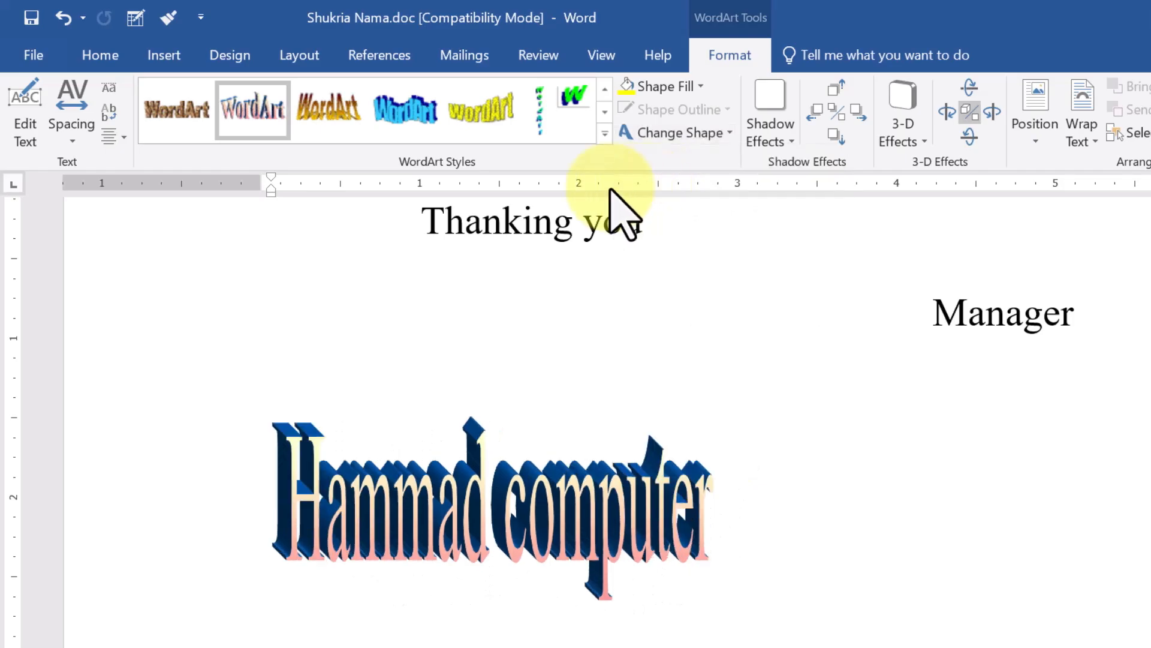
# Apply the plain outlined WordArt style to "Hammad computer" and fill its letters with dark green
pyautogui.click(605, 133)
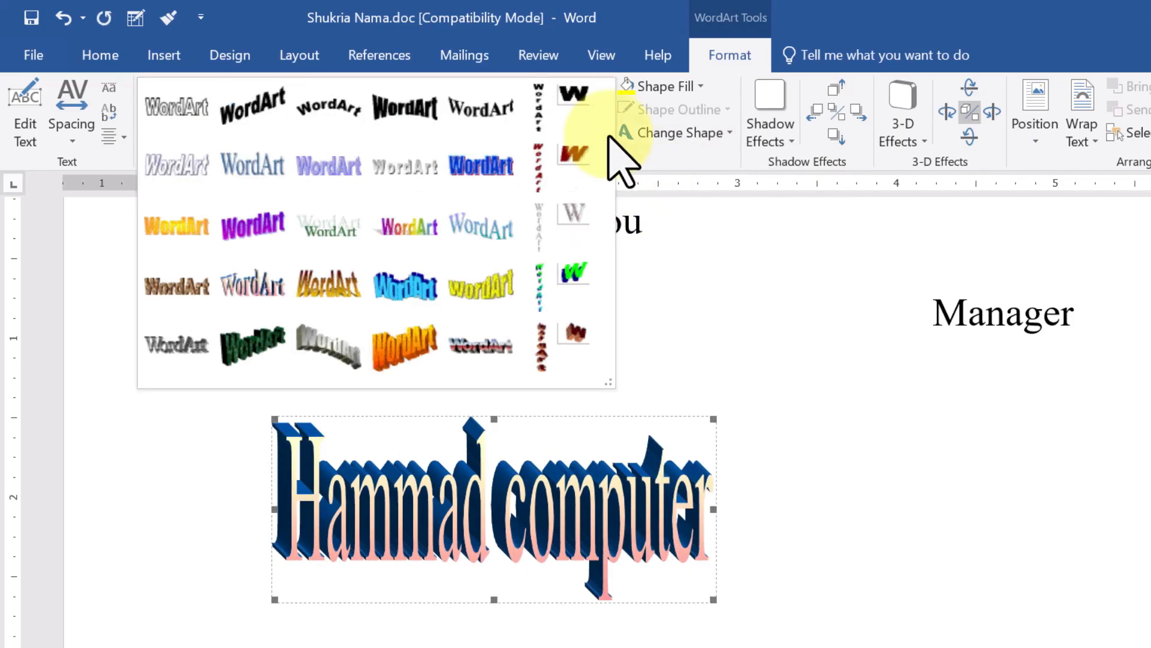
pyautogui.click(176, 111)
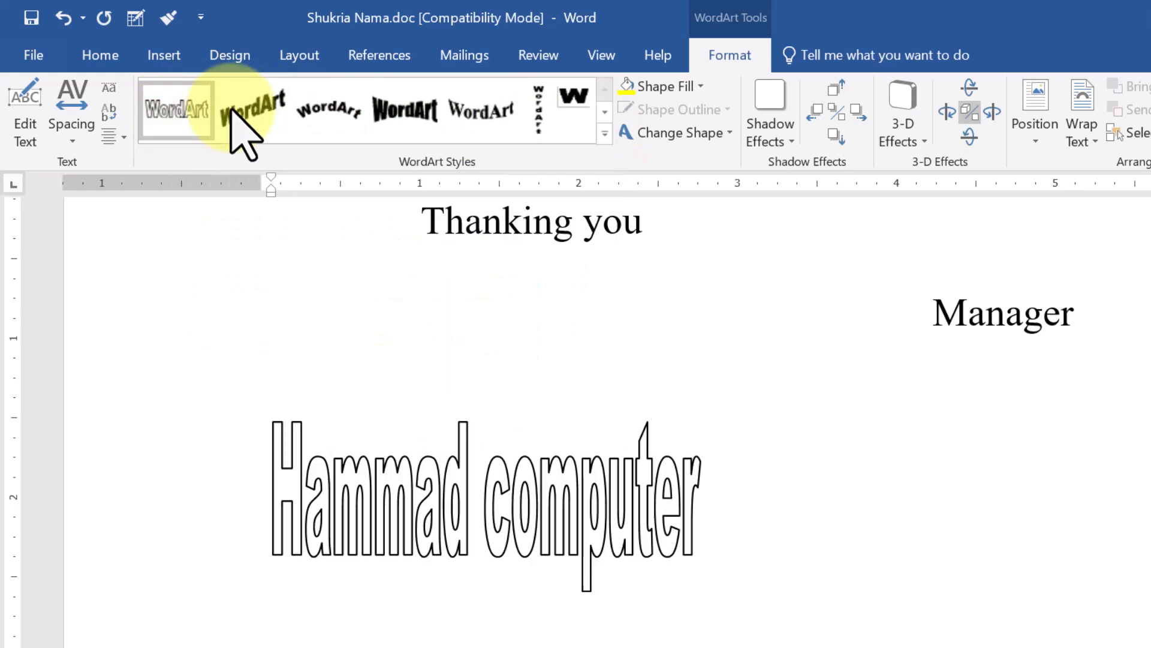
pyautogui.click(695, 92)
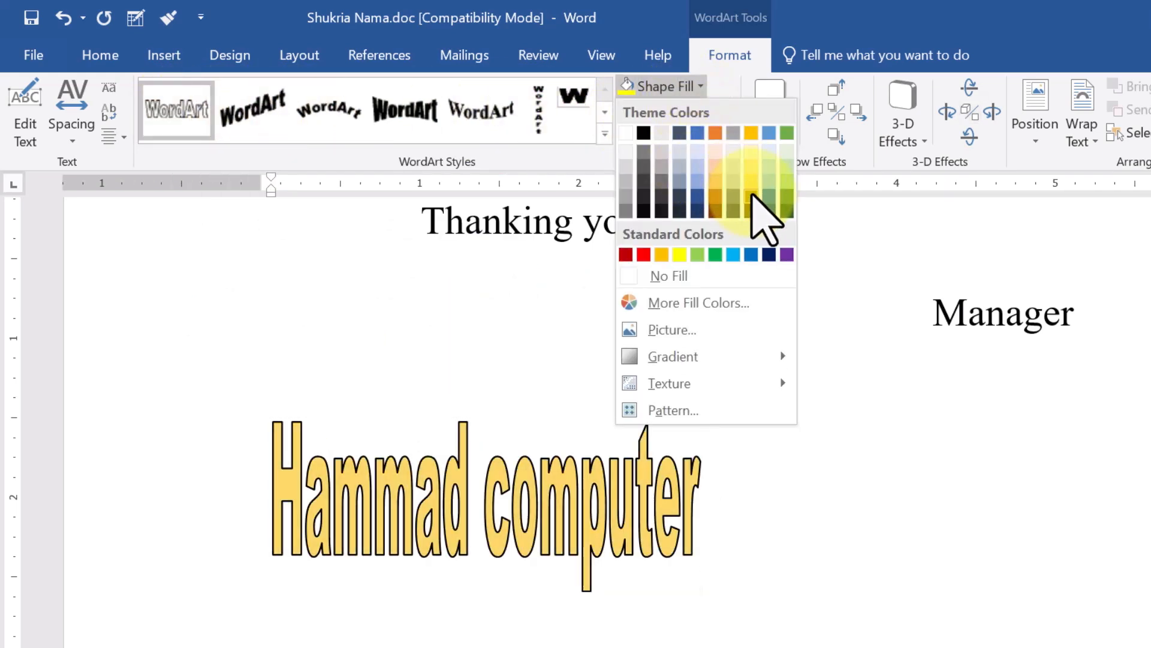
pyautogui.click(787, 211)
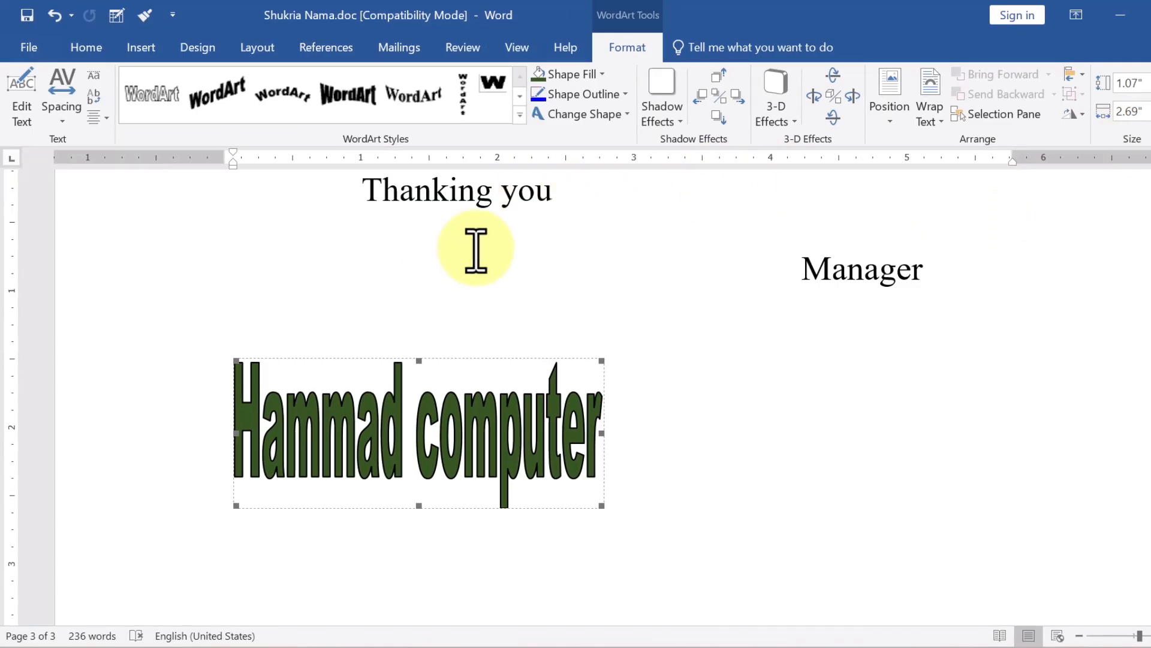
# Undo the recent WordArt fill, style, shape and width changes and delete the WordArt from the letter
pyautogui.hotkey('ctrl', 'z')
pyautogui.hotkey('ctrl', 'z')
pyautogui.hotkey('ctrl', 'z')
pyautogui.hotkey('ctrl', 'z')
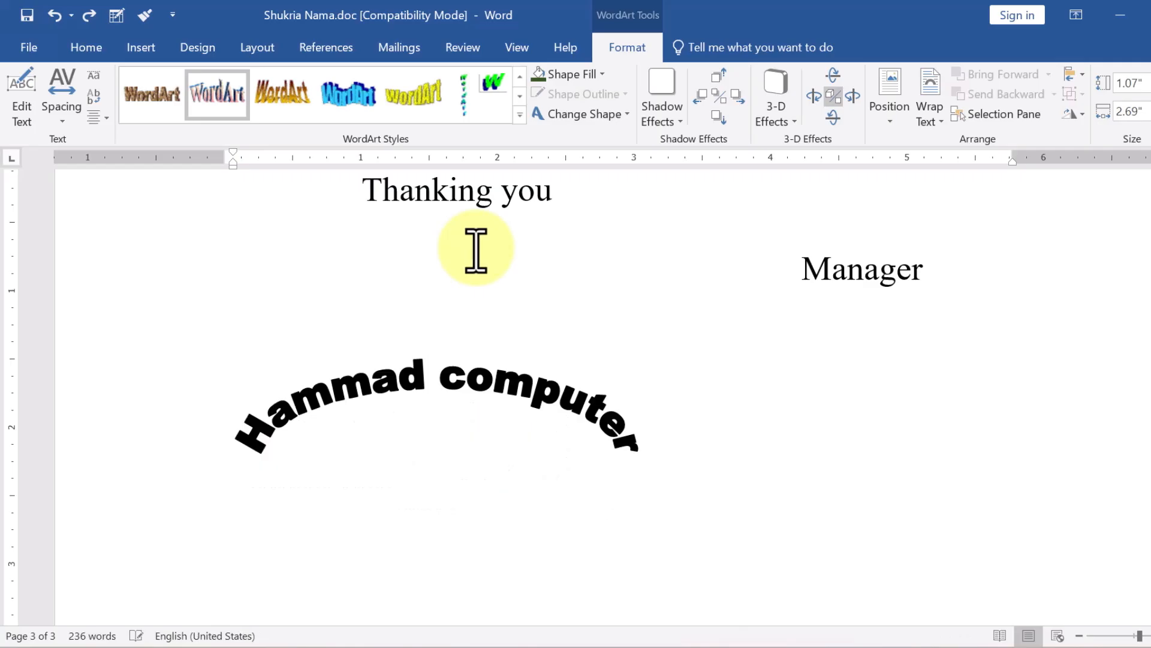
pyautogui.hotkey('ctrl', 'z')
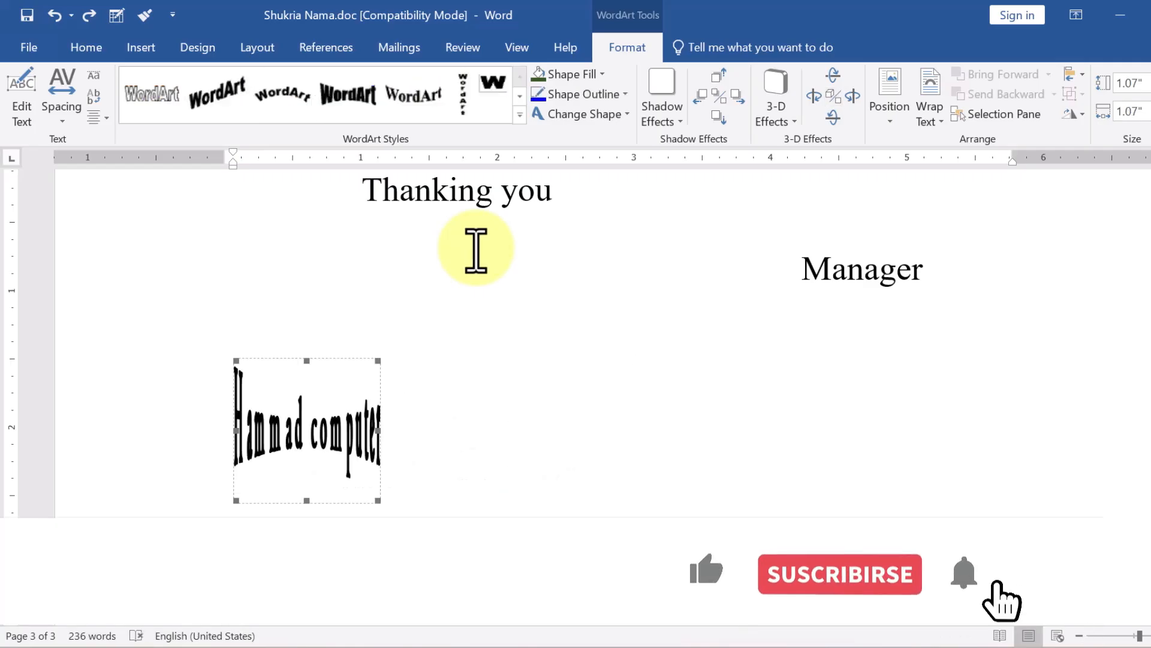
pyautogui.press('Delete')
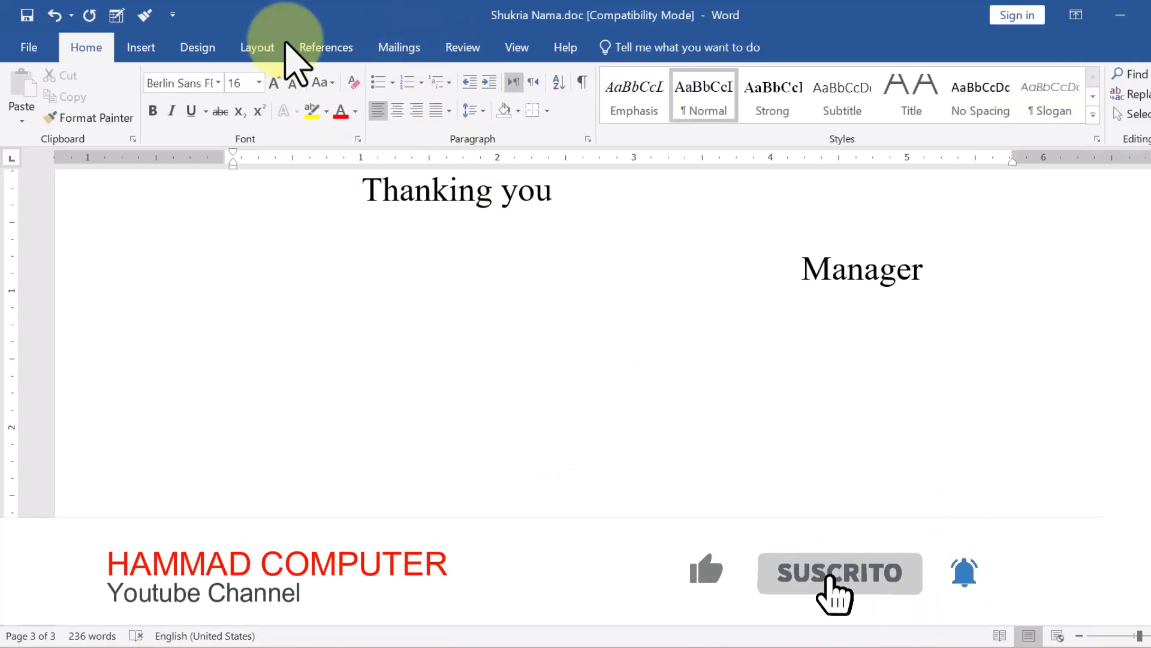
pyautogui.click(157, 51)
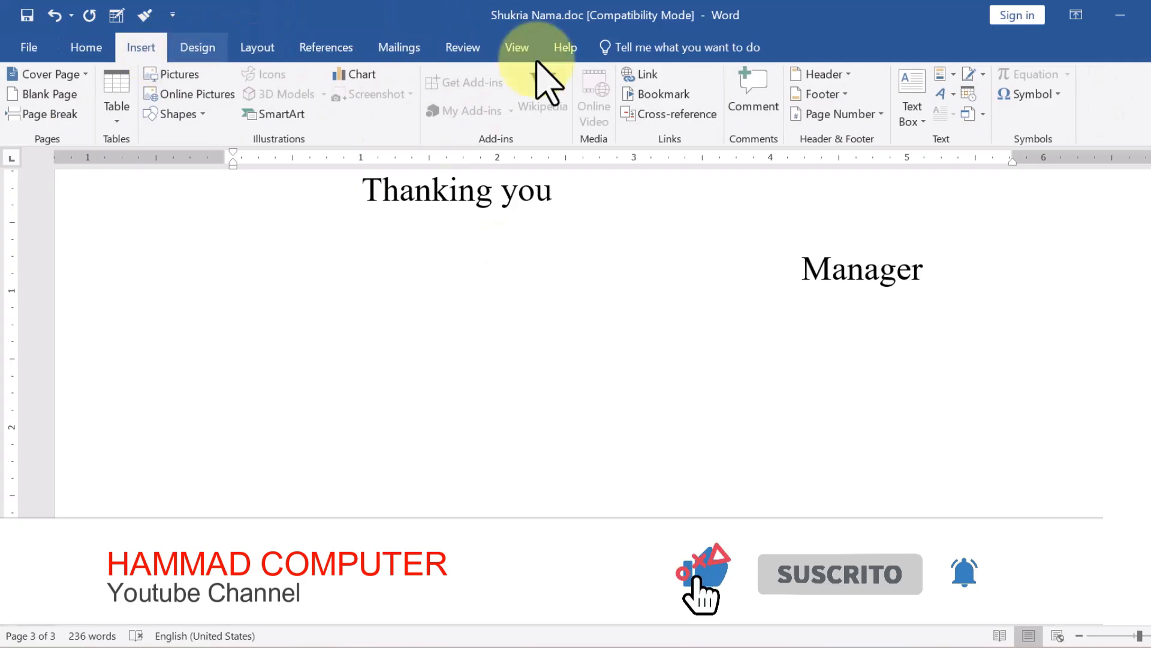
pyautogui.click(956, 96)
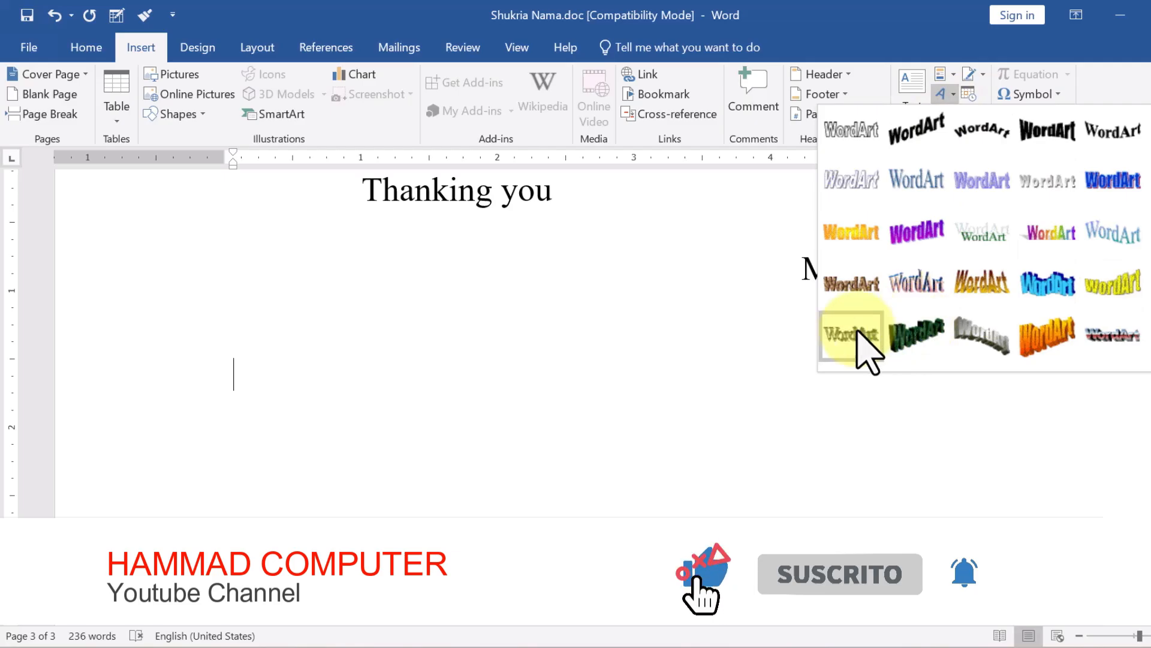
pyautogui.click(747, 336)
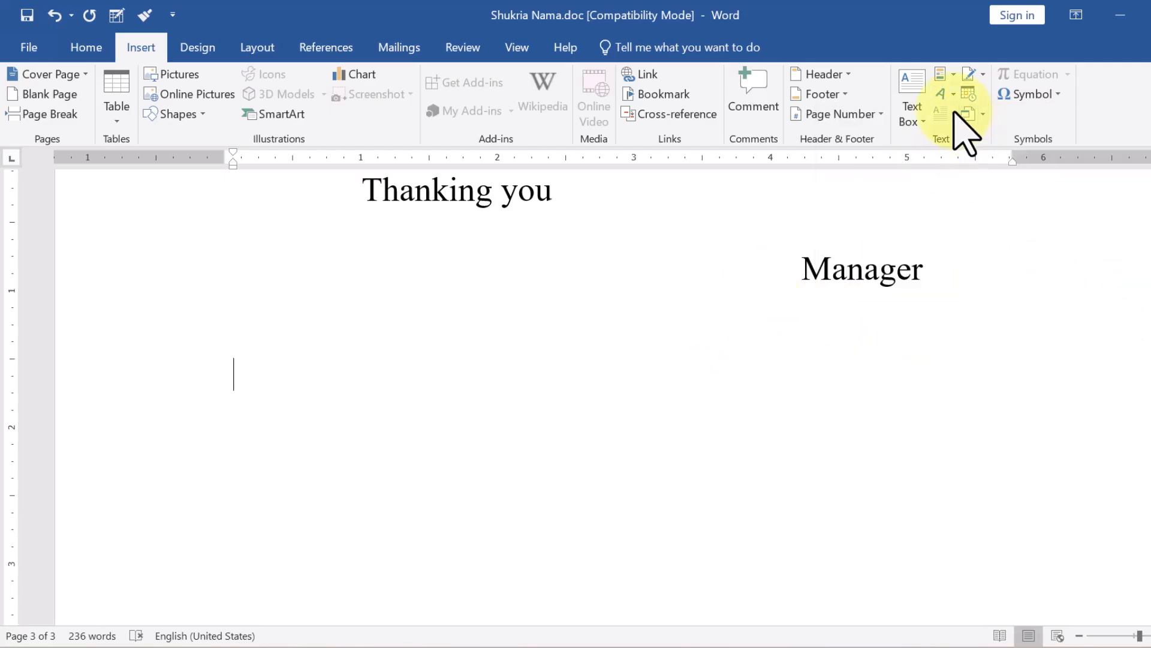
pyautogui.scroll(4, 354, 348)
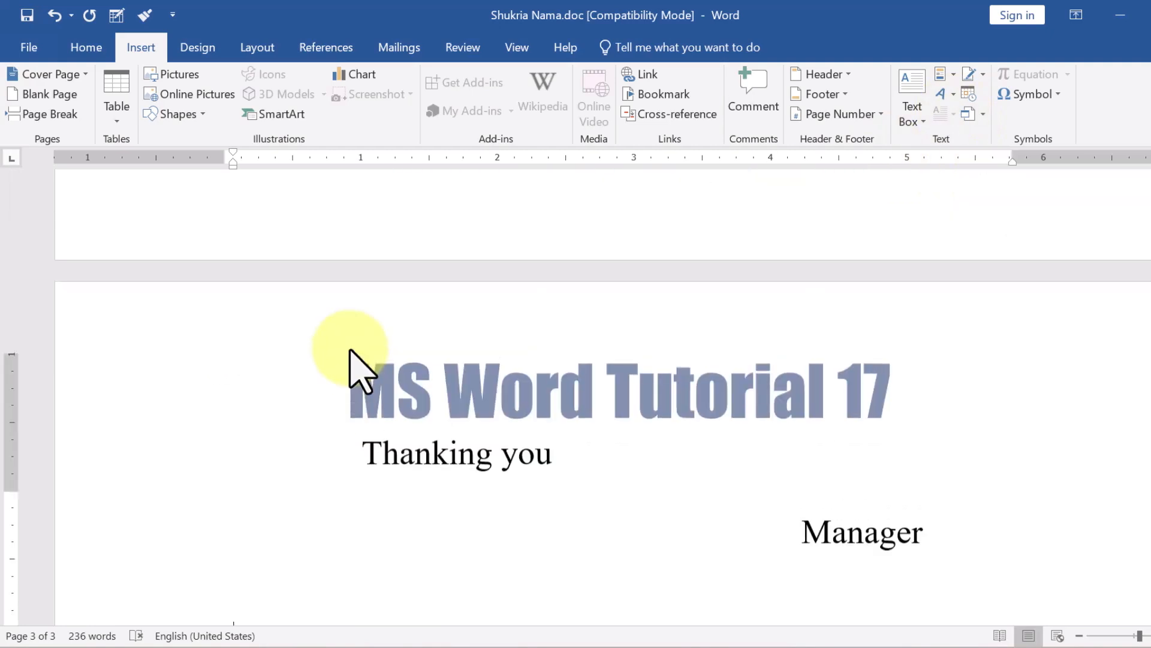
pyautogui.scroll(-3, 360, 372)
# Generate sample paragraphs with =rand() on the blank line below "Manager" on the last page
pyautogui.click(268, 426)
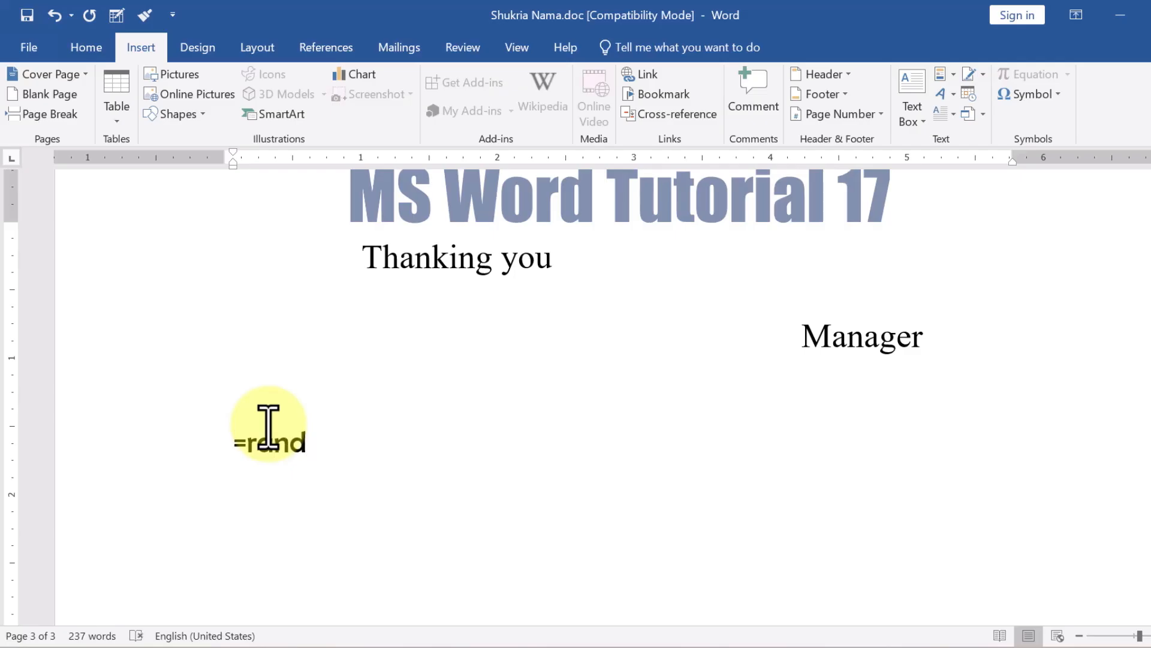
pyautogui.write('=rand()')
pyautogui.press('Return')
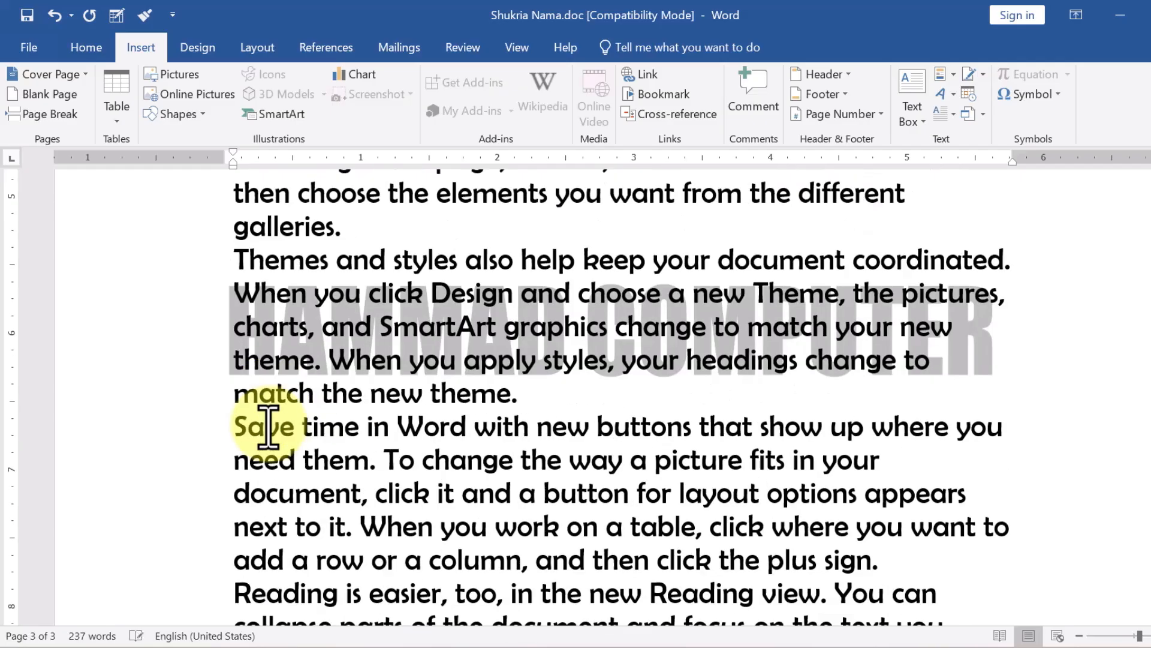
pyautogui.scroll(3, 408, 342)
pyautogui.scroll(4, 408, 341)
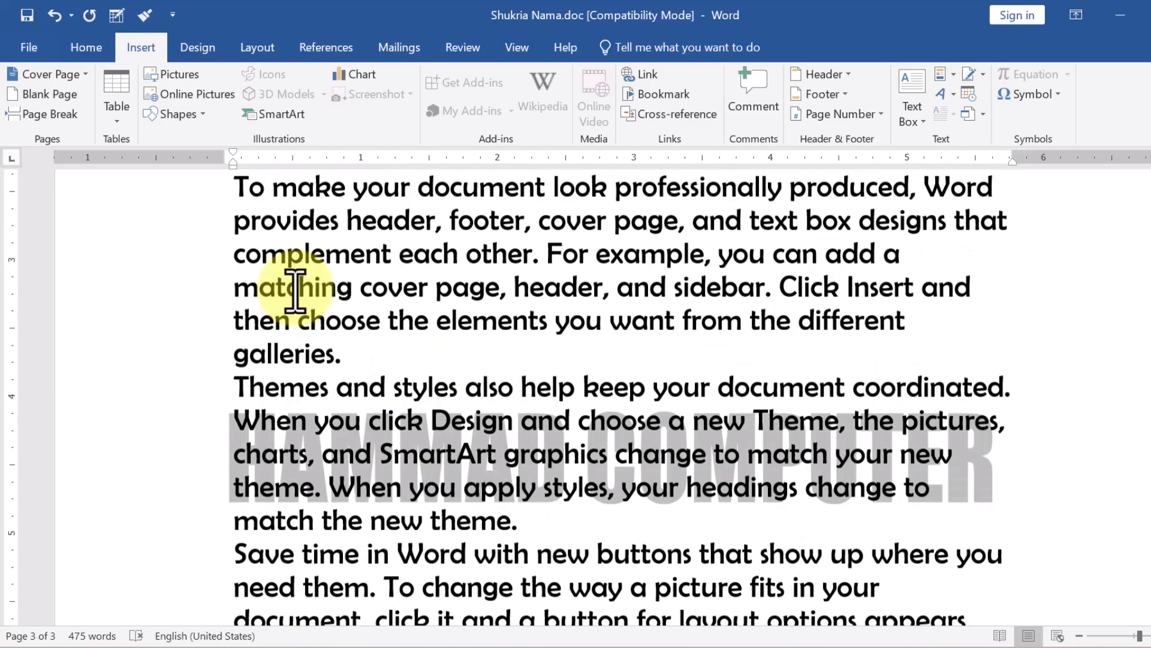
pyautogui.scroll(1, 303, 324)
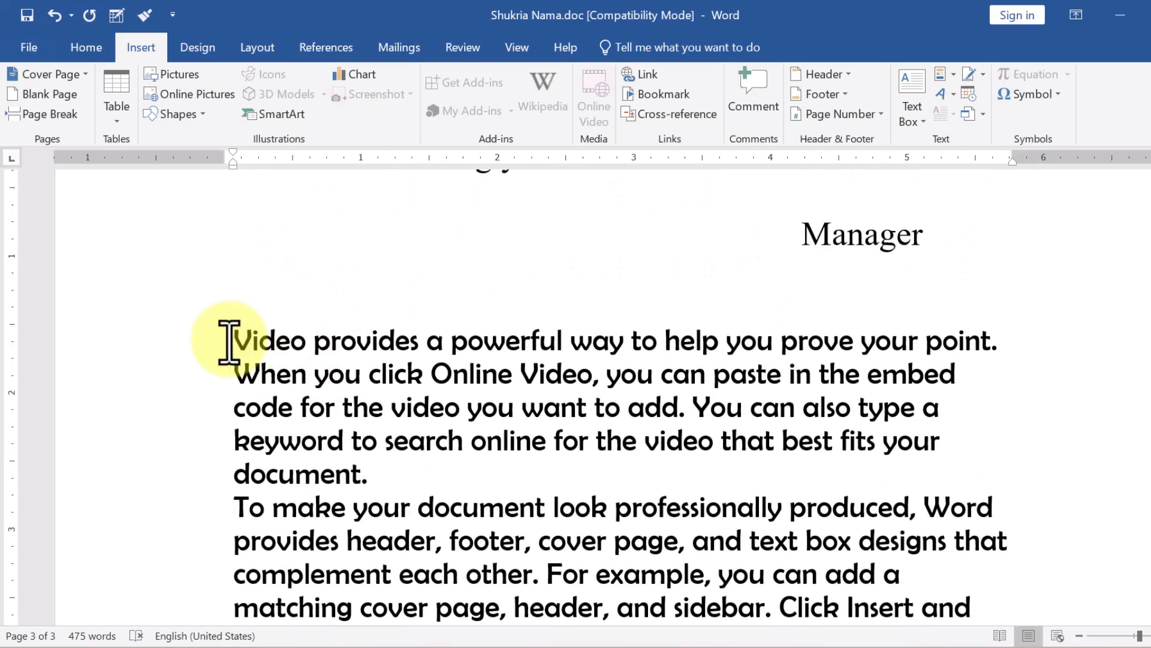
# Apply a Dropped drop cap to the first sample paragraph, starting with "Video provides"
pyautogui.moveTo(234, 340); pyautogui.dragTo(367, 470)
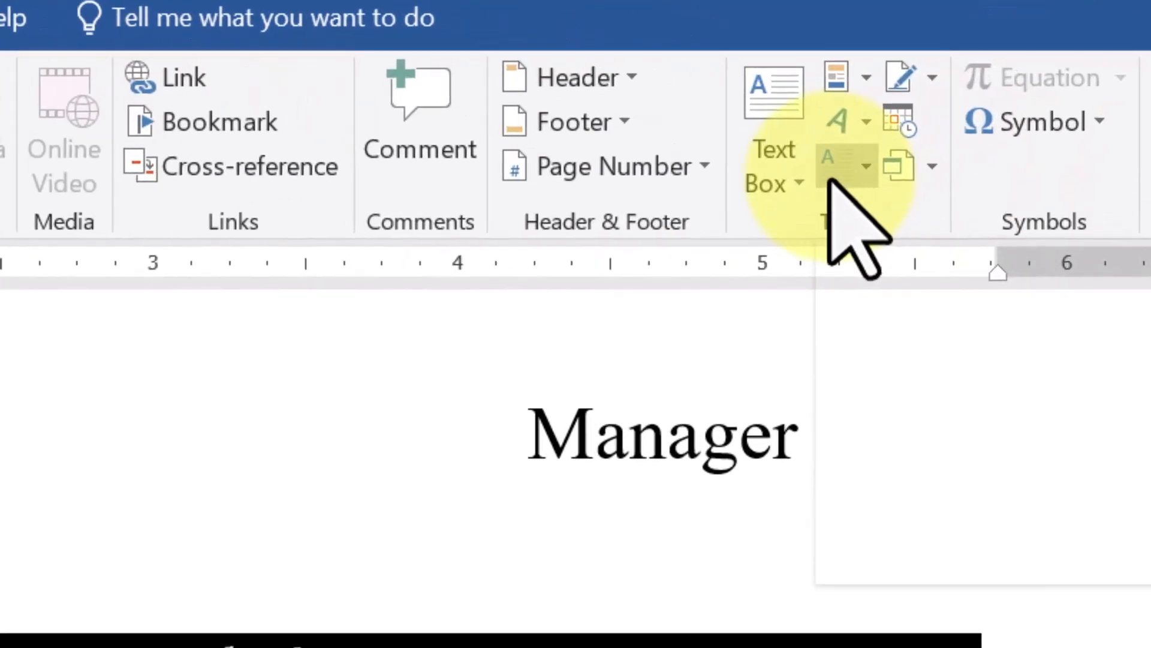
pyautogui.click(831, 180)
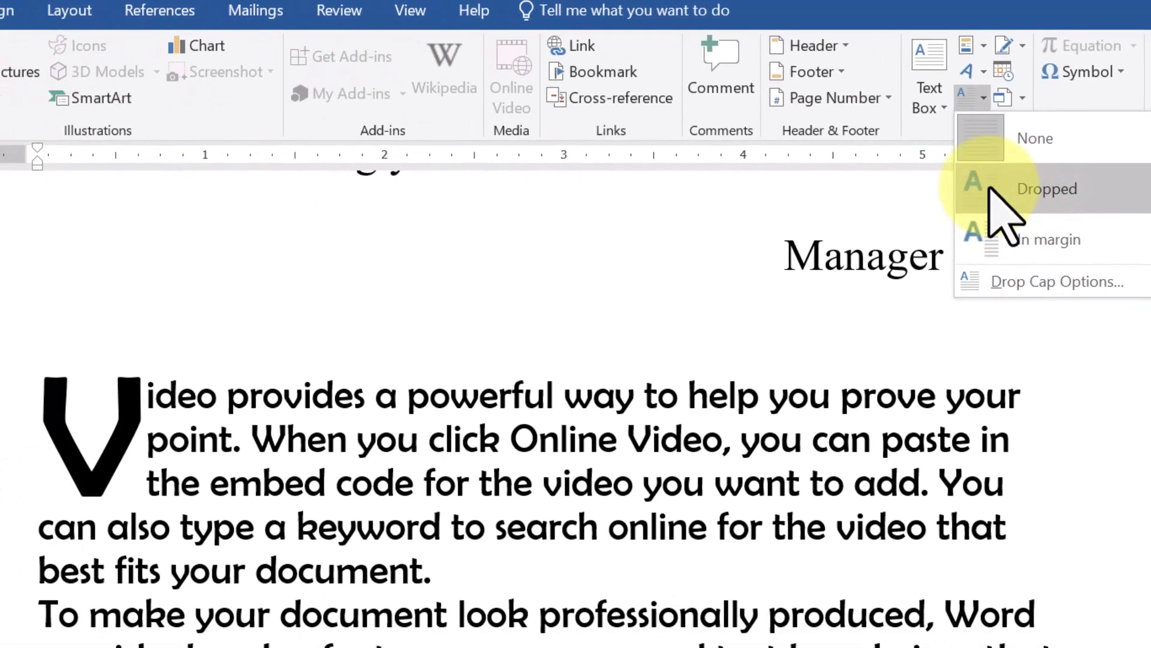
pyautogui.click(989, 189)
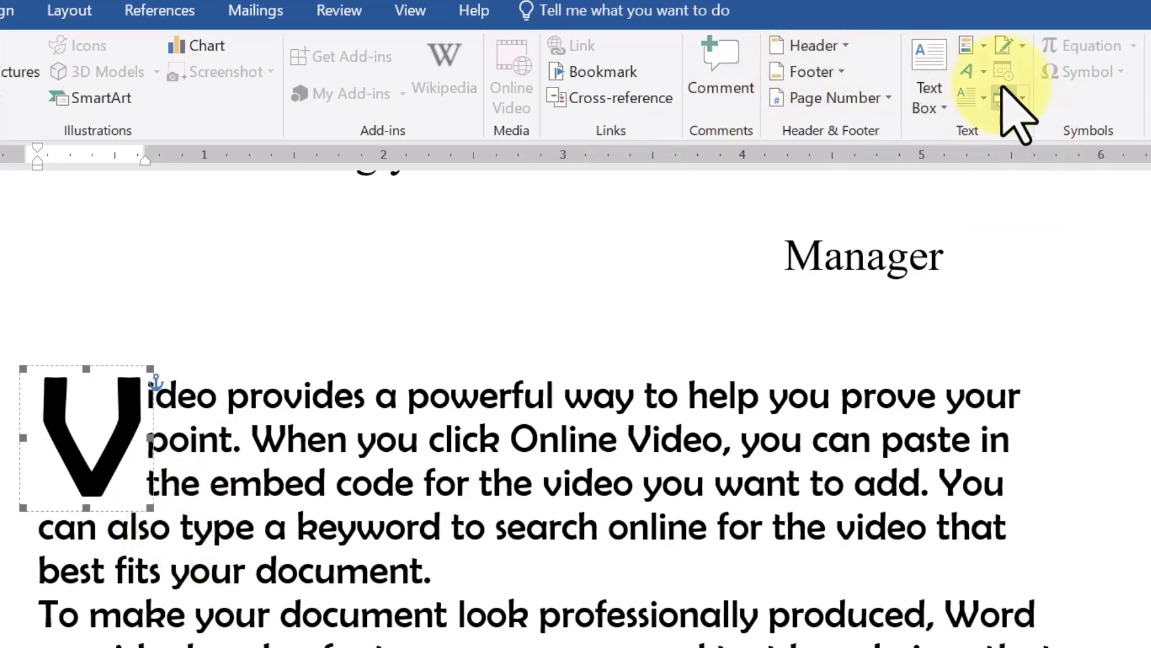
# Try a drop cap of 5 lines with 0.1" distance from text on the initial V, and undo it
pyautogui.click(983, 98)
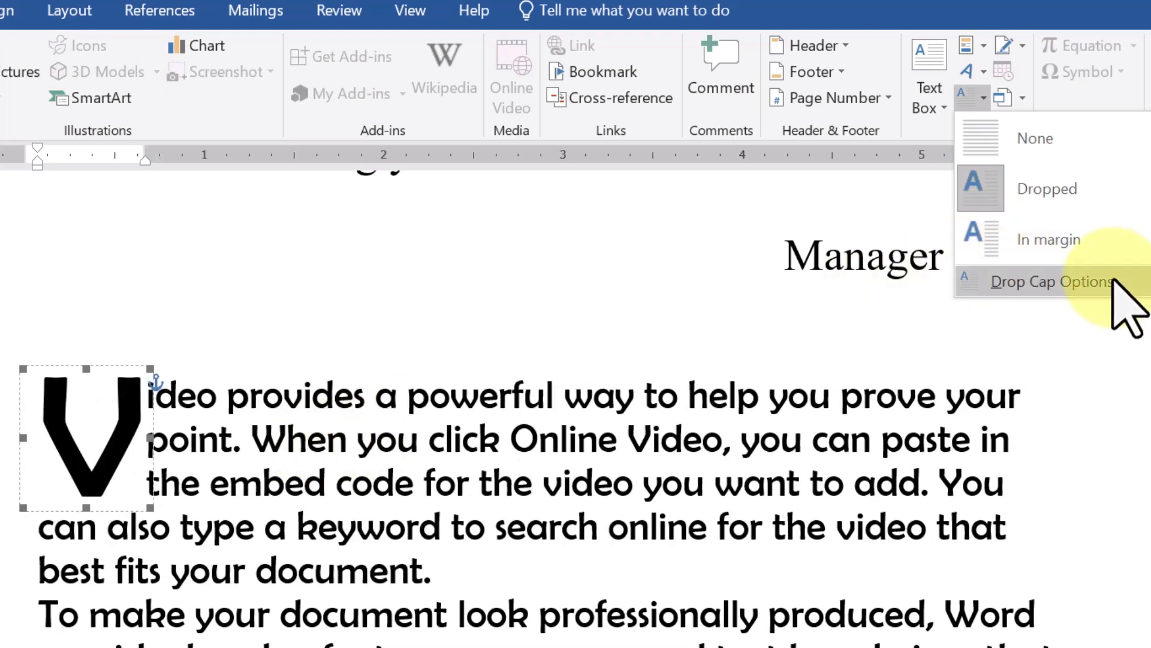
pyautogui.click(1053, 282)
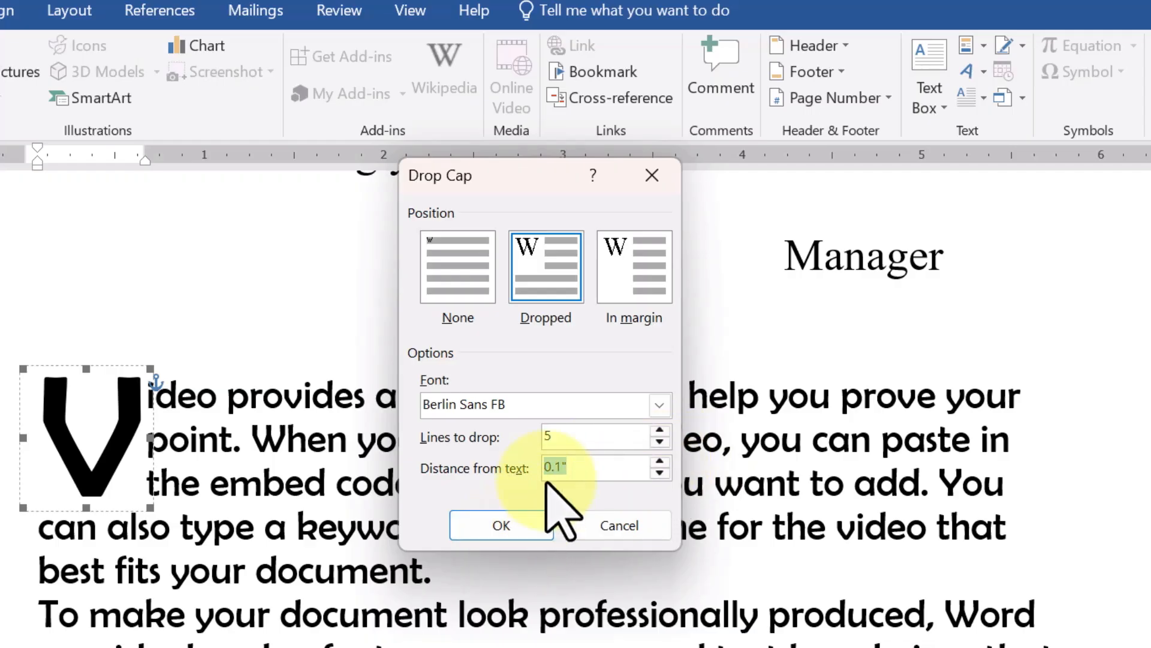
pyautogui.click(528, 523)
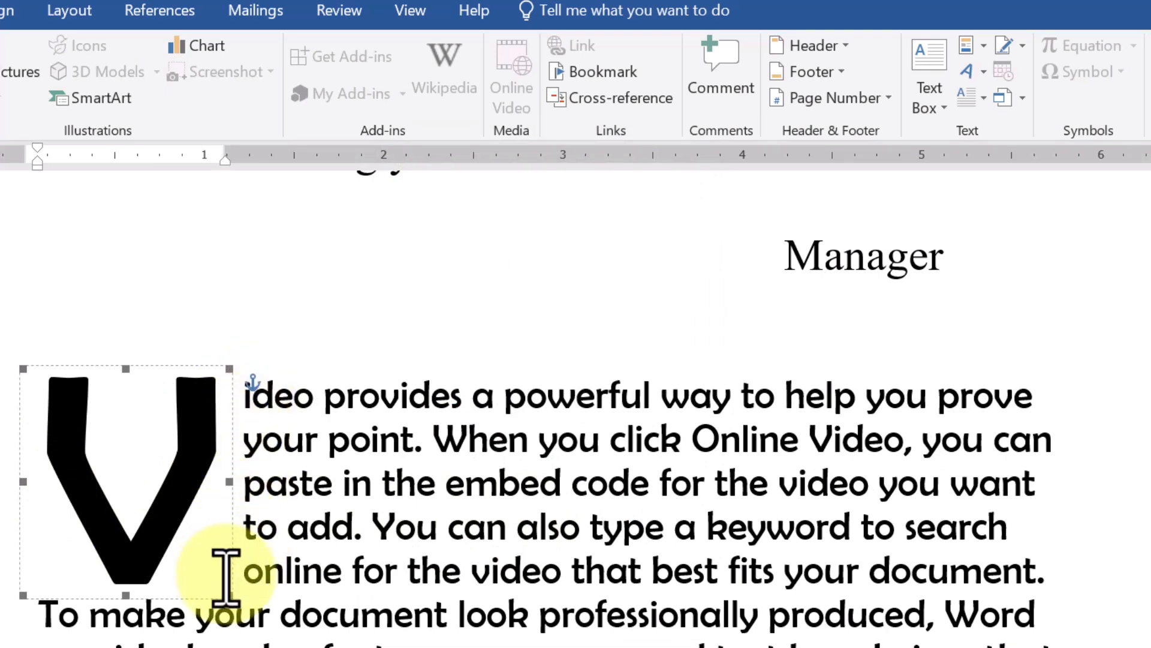
pyautogui.hotkey('ctrl', 'z')
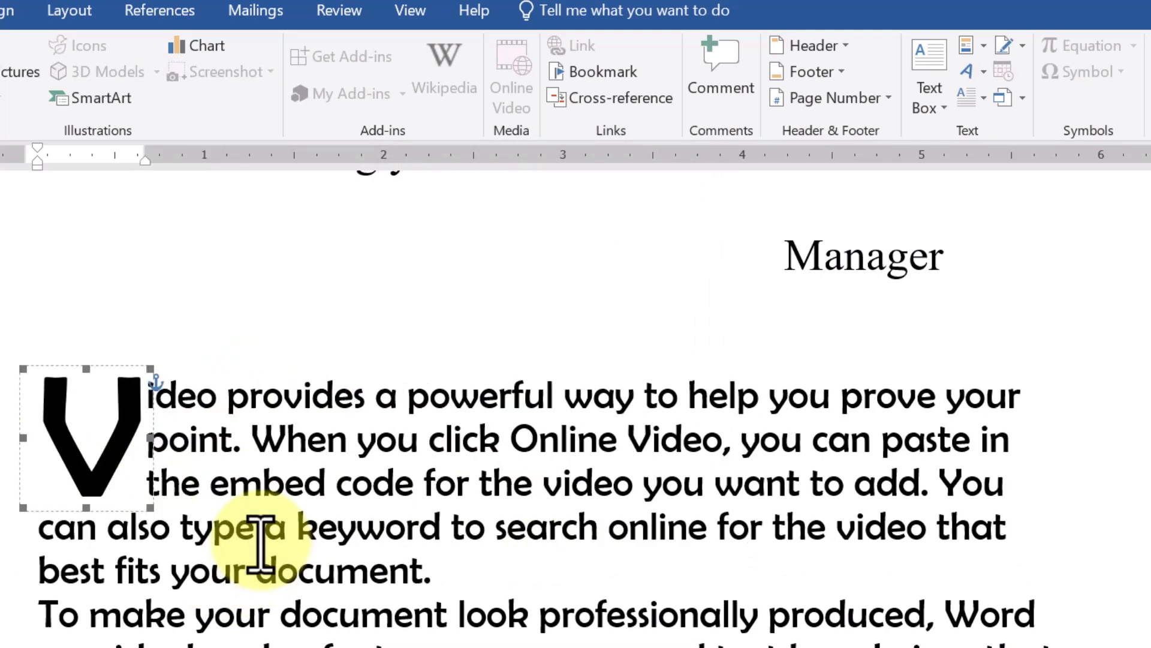
# Delete all the generated sample paragraphs, including the drop cap, from the end of the document
pyautogui.click(262, 544)
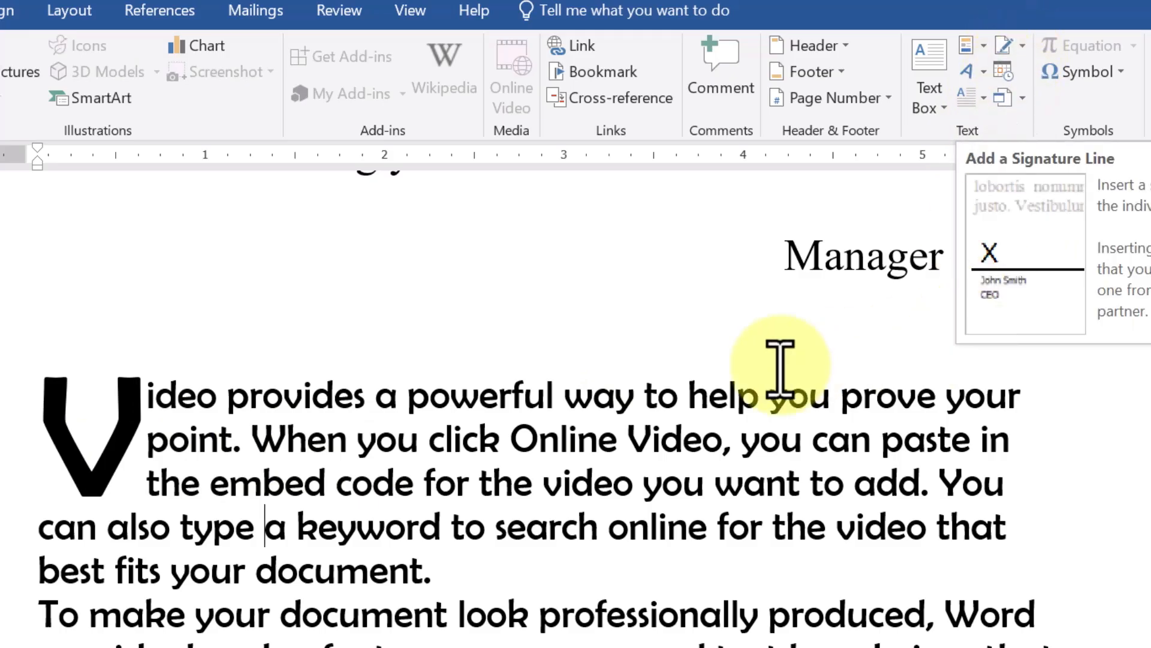
pyautogui.scroll(5, 771, 360)
pyautogui.scroll(-4, 663, 449)
pyautogui.moveTo(30, 488); pyautogui.dragTo(1082, 453)
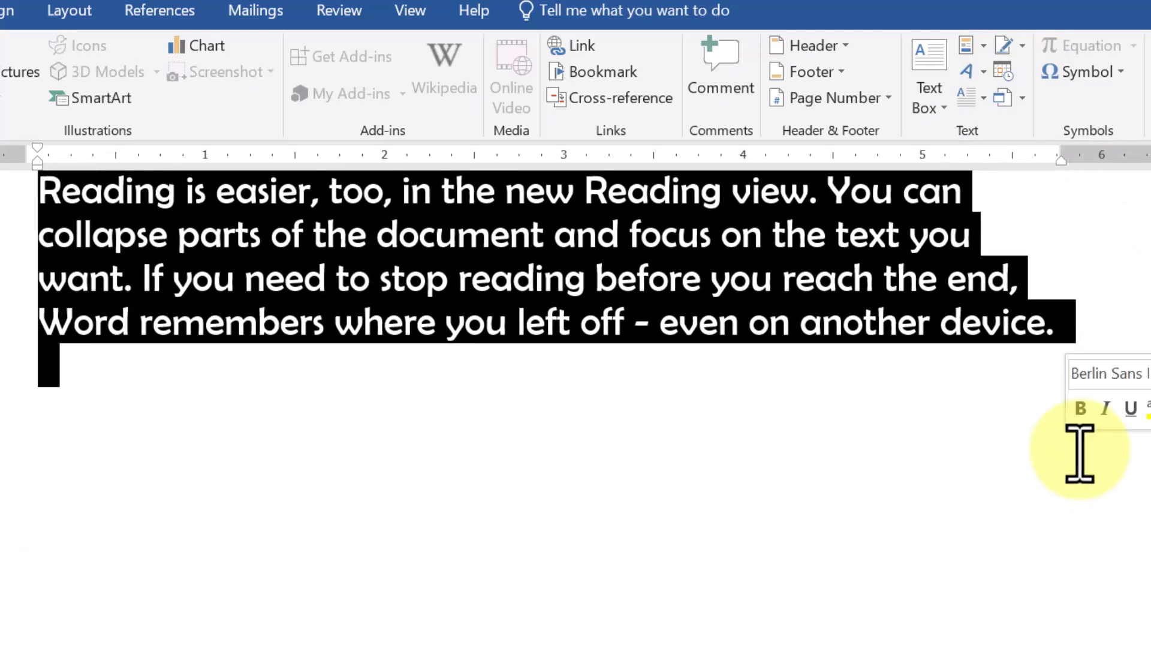
pyautogui.press('Delete')
# Delete the customer address block, the salesperson and payment terms table, and the "ADDRESS." line above the letter's greeting
pyautogui.scroll(8, 551, 478)
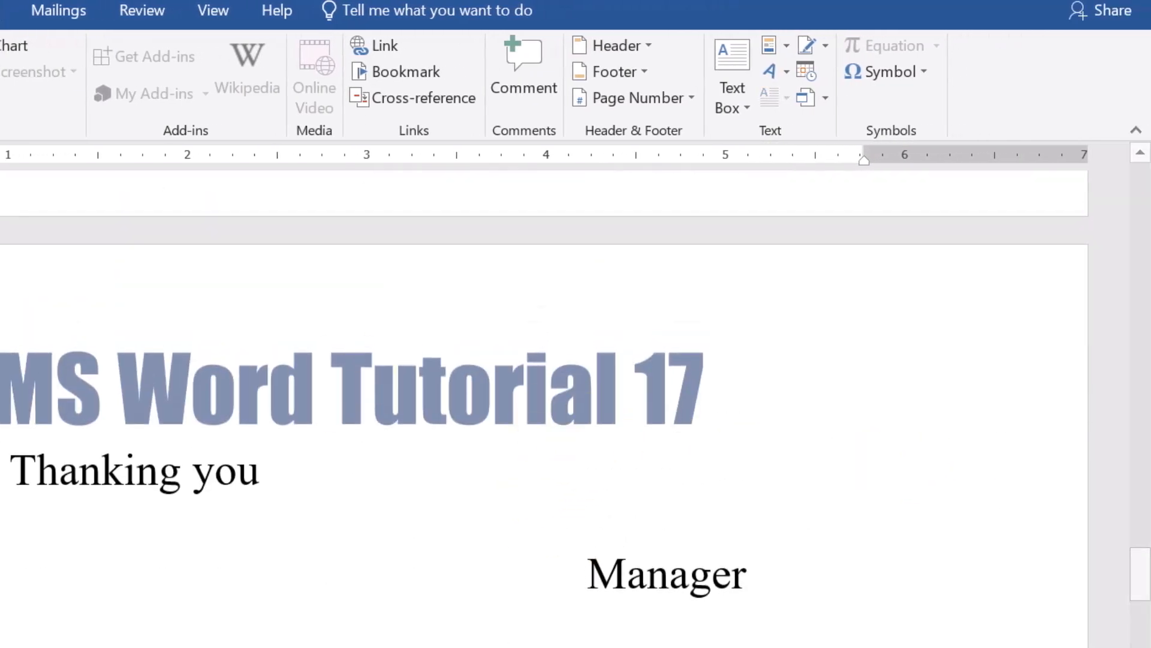
pyautogui.scroll(-5, 389, 449)
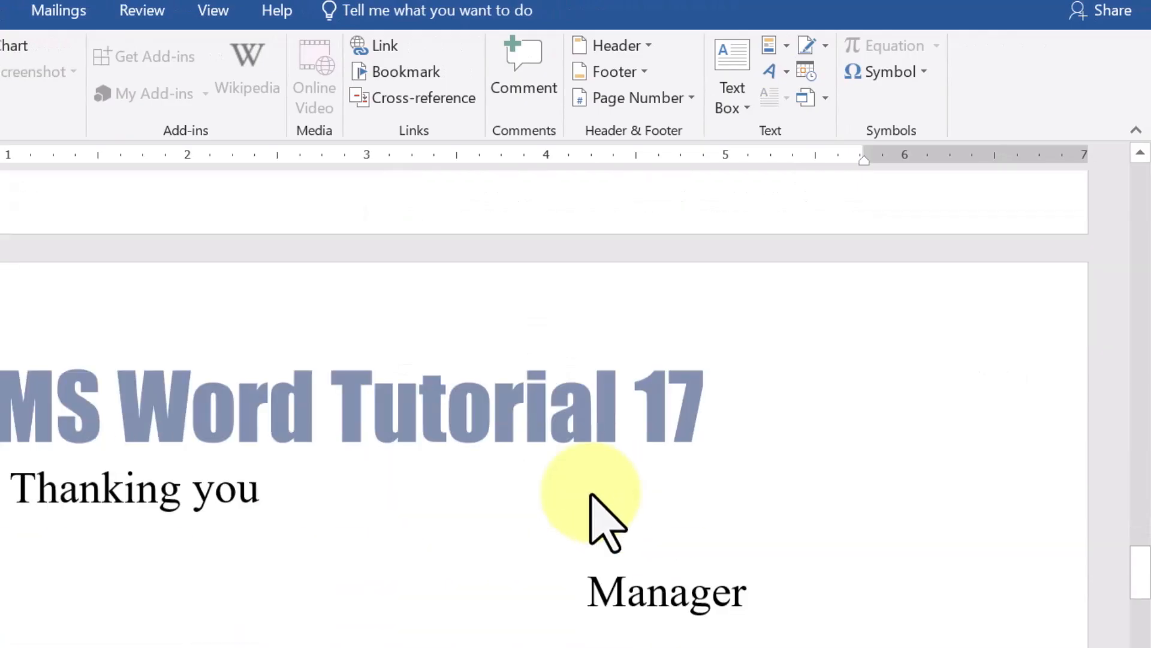
pyautogui.scroll(10, 287, 562)
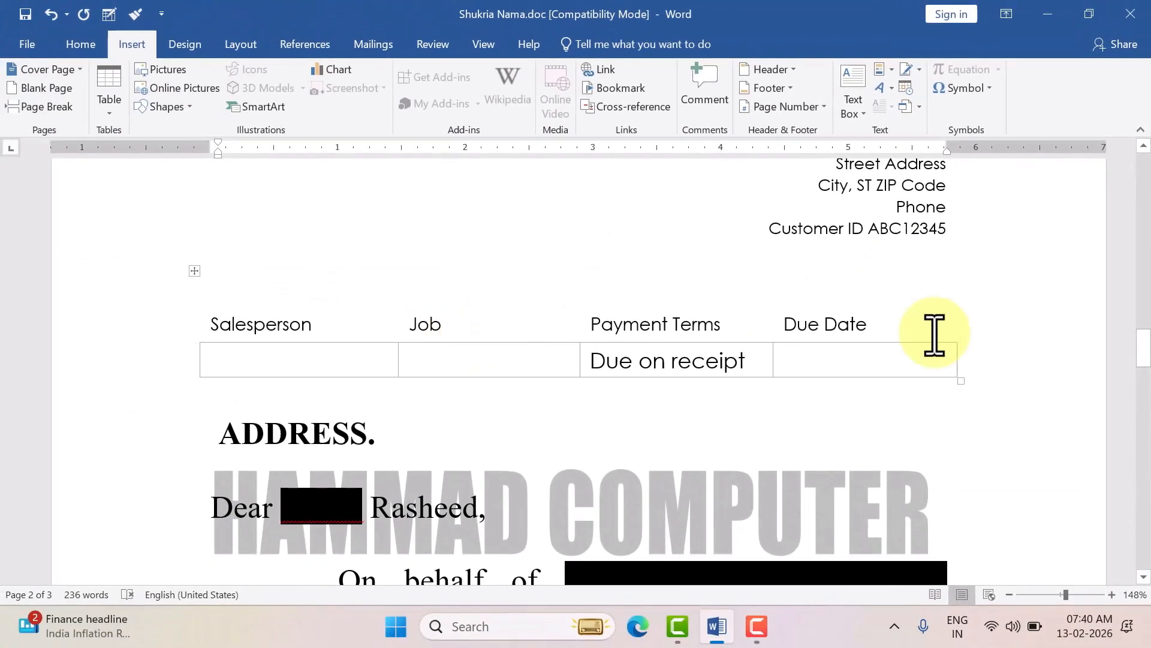
pyautogui.moveTo(997, 372); pyautogui.dragTo(187, 186)
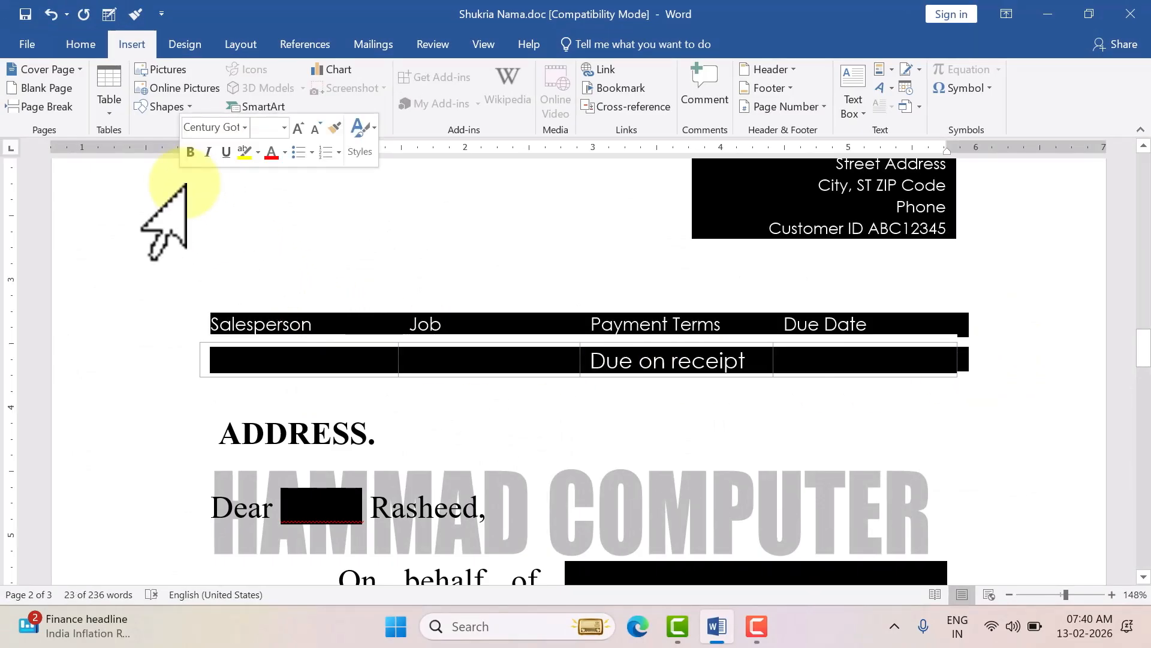
pyautogui.press('Delete')
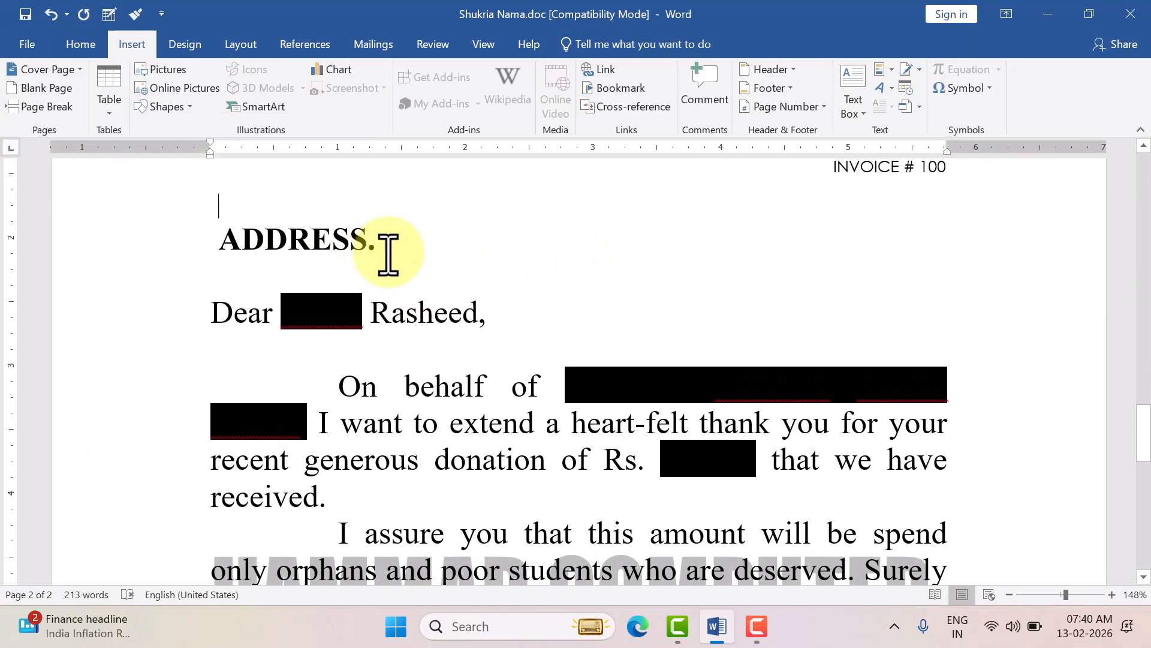
pyautogui.moveTo(388, 252); pyautogui.dragTo(242, 245)
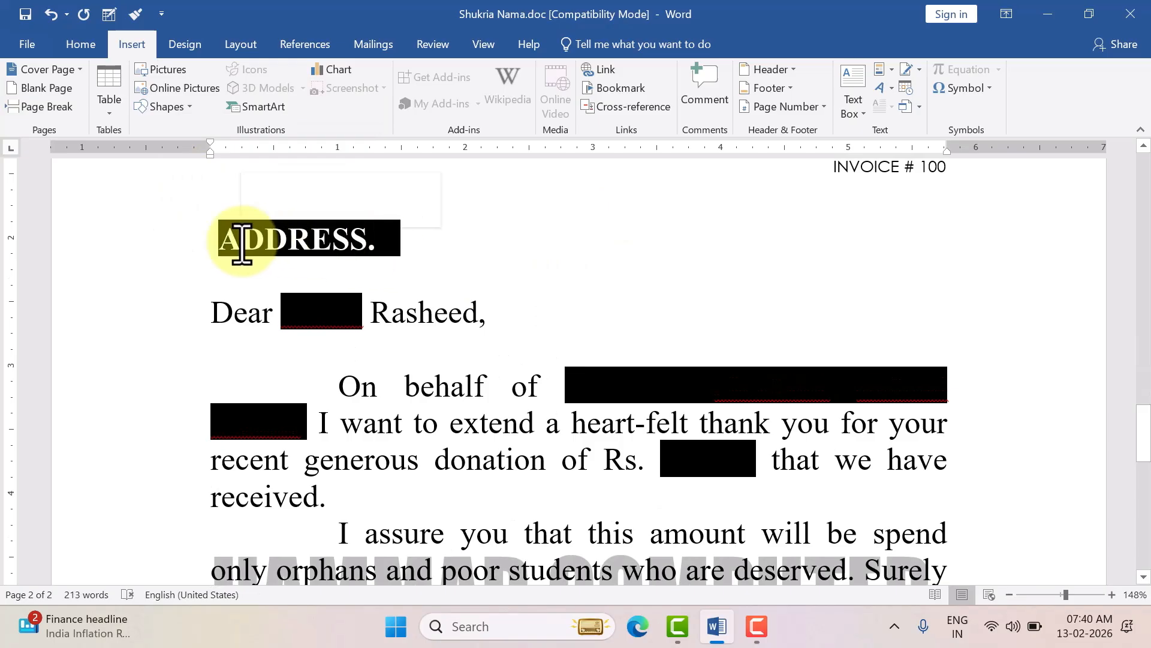
pyautogui.press('Delete')
# Replace the closing word "Manager" on page 2 with a signature line containing the signer's name and the title Manager
pyautogui.scroll(-3, 642, 231)
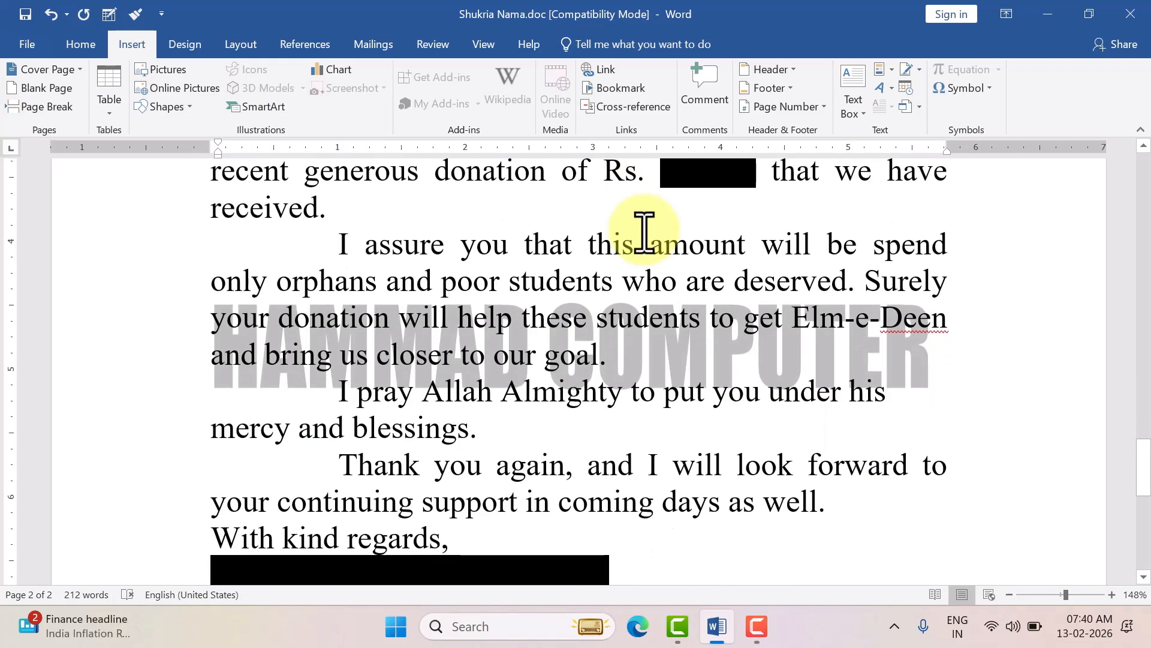
pyautogui.scroll(-5, 642, 232)
pyautogui.click(781, 317)
pyautogui.moveTo(750, 356); pyautogui.dragTo(833, 360)
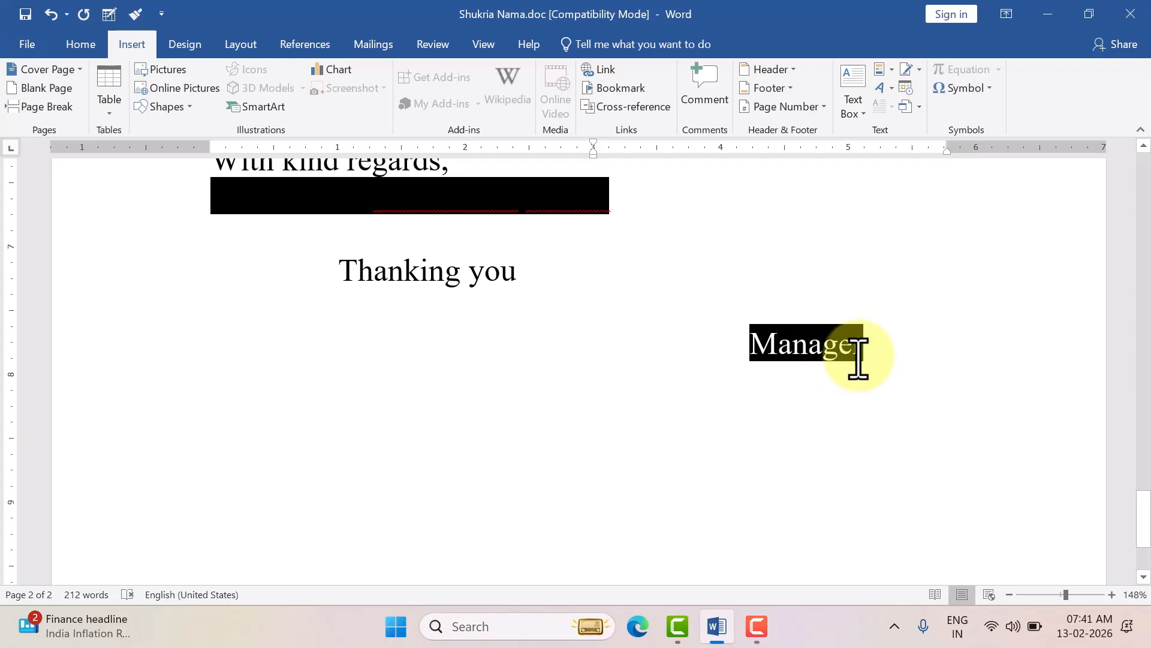
pyautogui.click(906, 72)
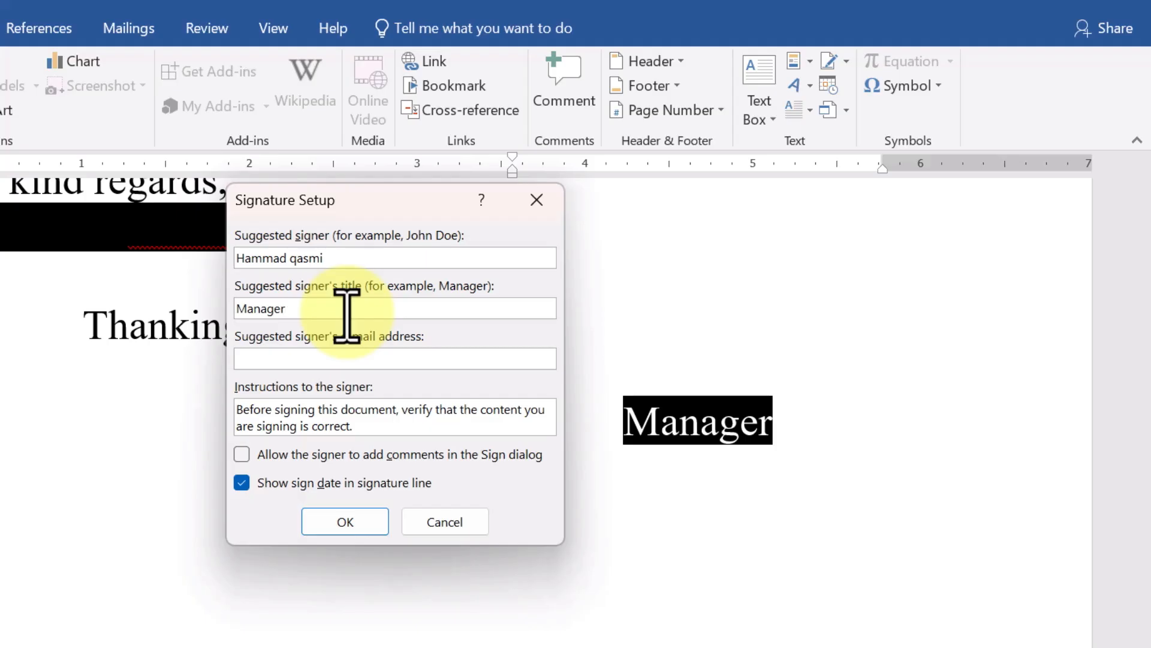
pyautogui.click(343, 523)
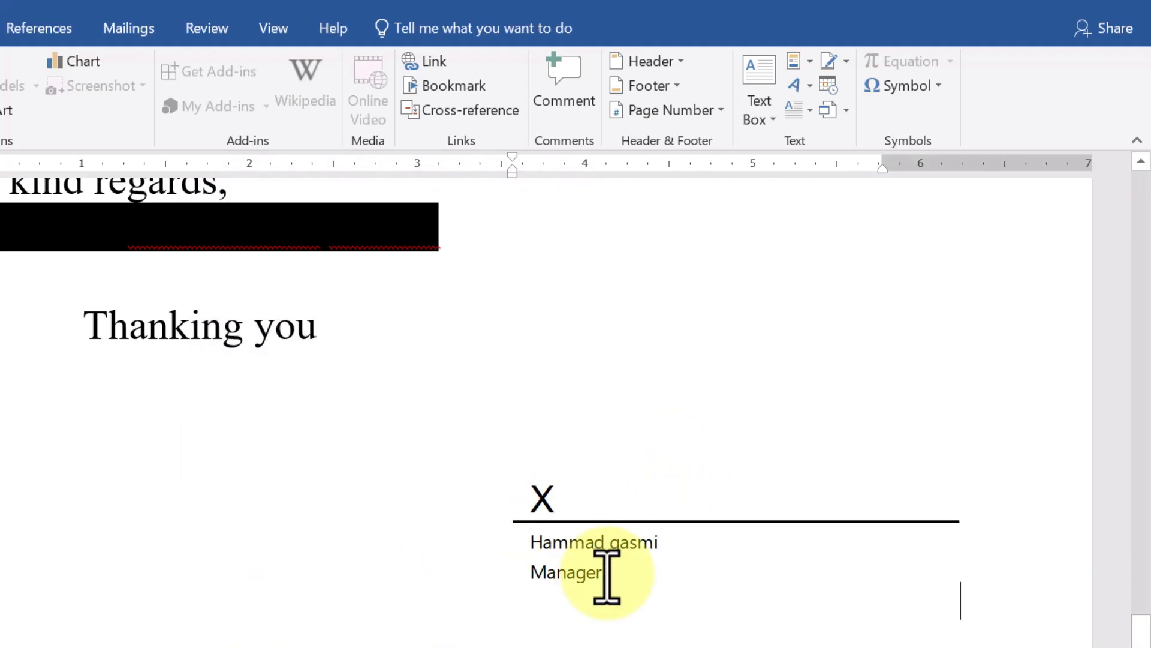
# Select the signature line and compare it with the plain closing of the letter on the earlier page
pyautogui.click(668, 502)
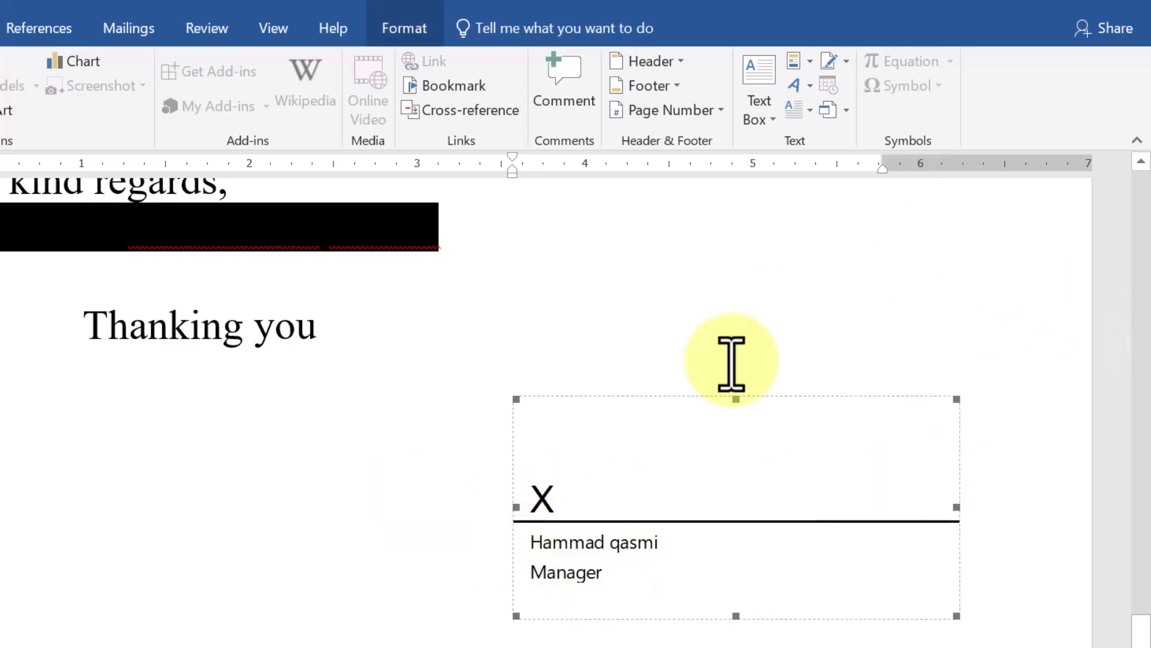
pyautogui.scroll(1, 518, 507)
pyautogui.scroll(20, 519, 507)
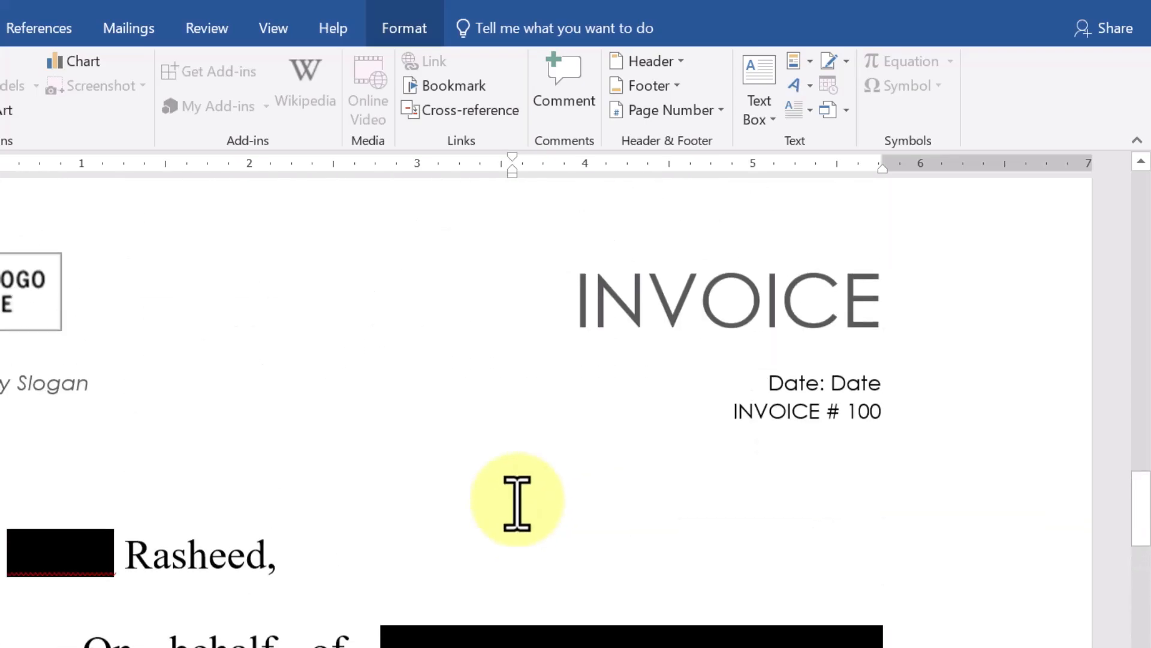
pyautogui.scroll(10, 322, 483)
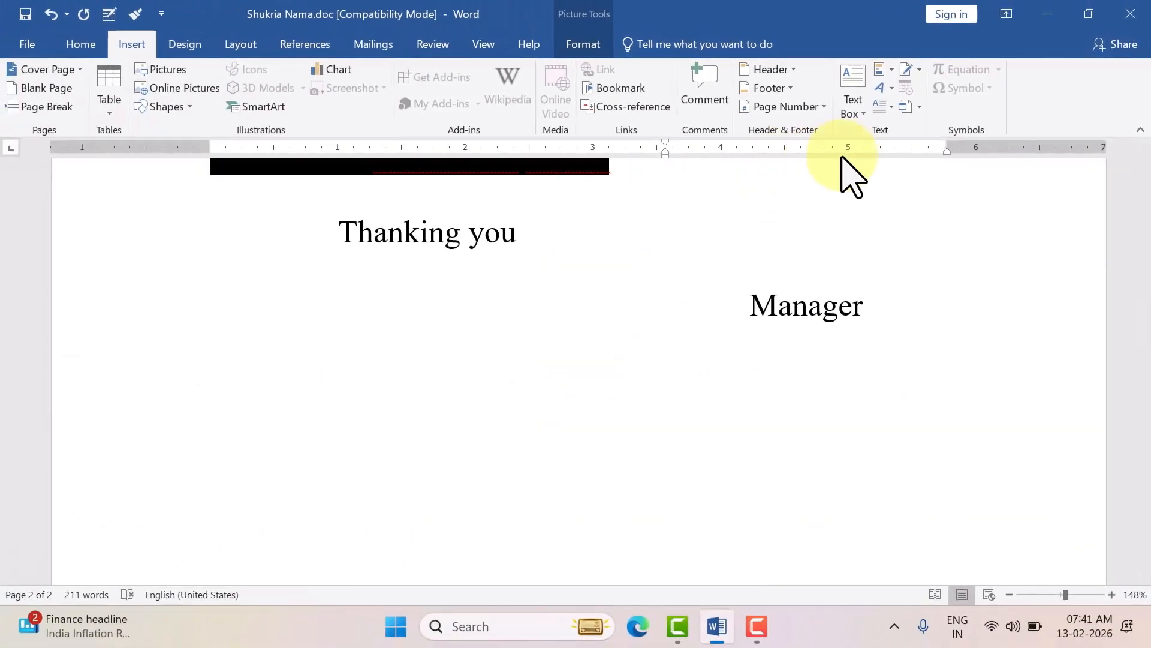
pyautogui.scroll(-7, 711, 252)
pyautogui.scroll(-15, 730, 309)
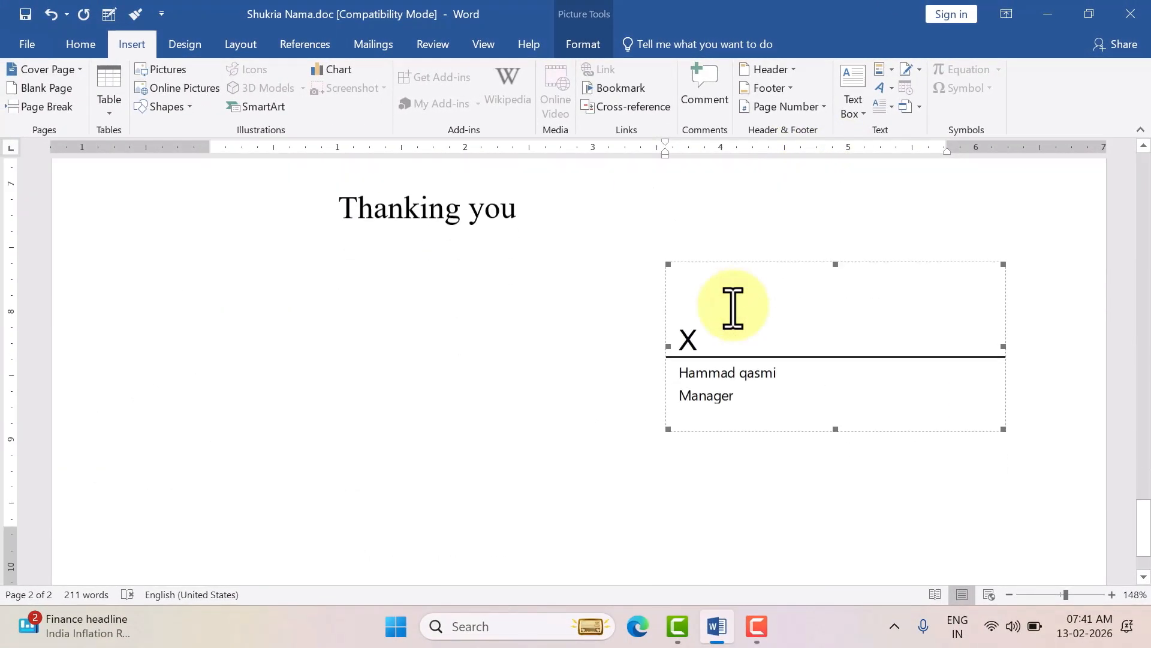
pyautogui.scroll(5, 442, 365)
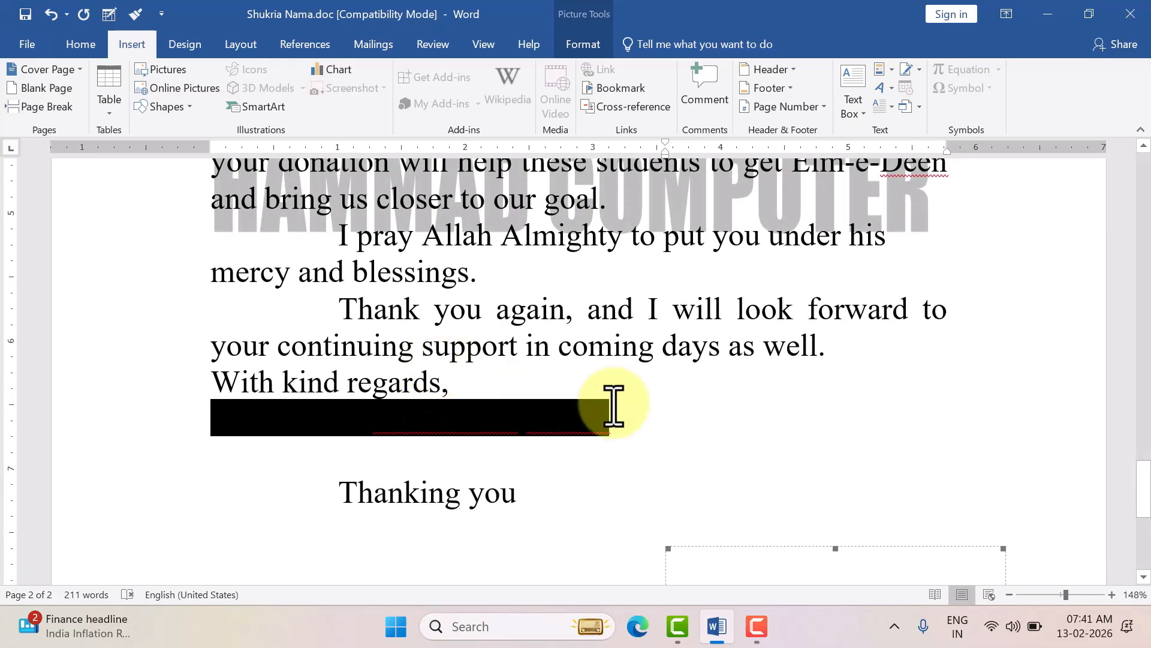
# Insert the current date and time in the "2/13/2026 7:42:02 AM" format on the empty line above the page 2 greeting
pyautogui.click(618, 413)
pyautogui.scroll(9, 412, 368)
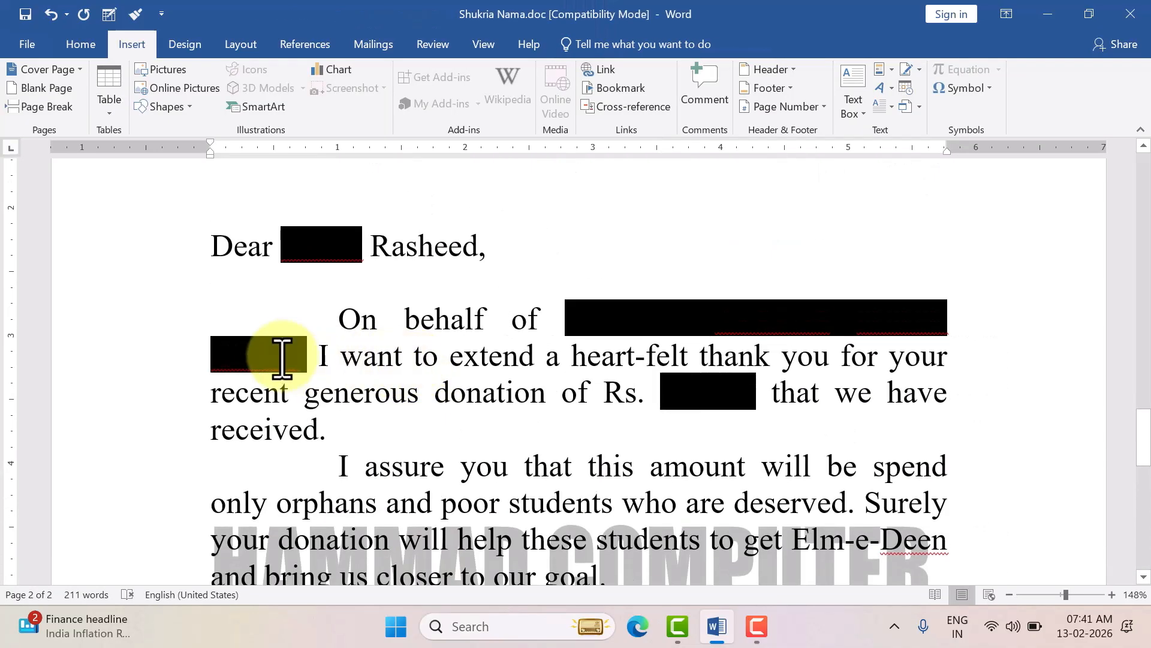
pyautogui.doubleClick(226, 363)
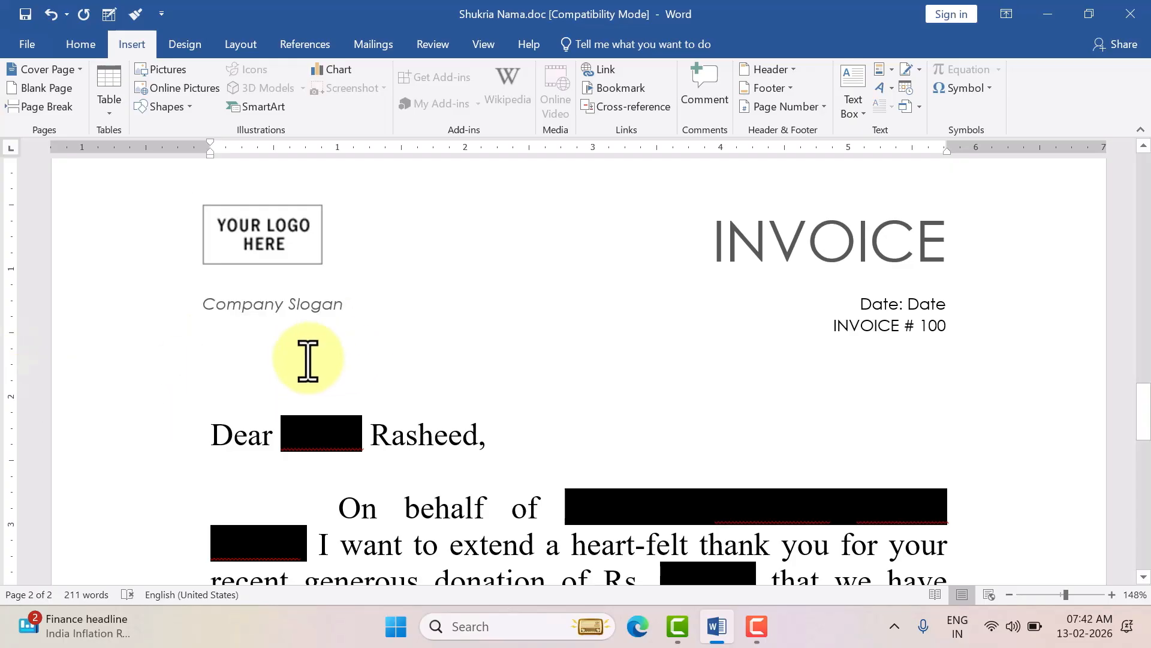
pyautogui.click(906, 88)
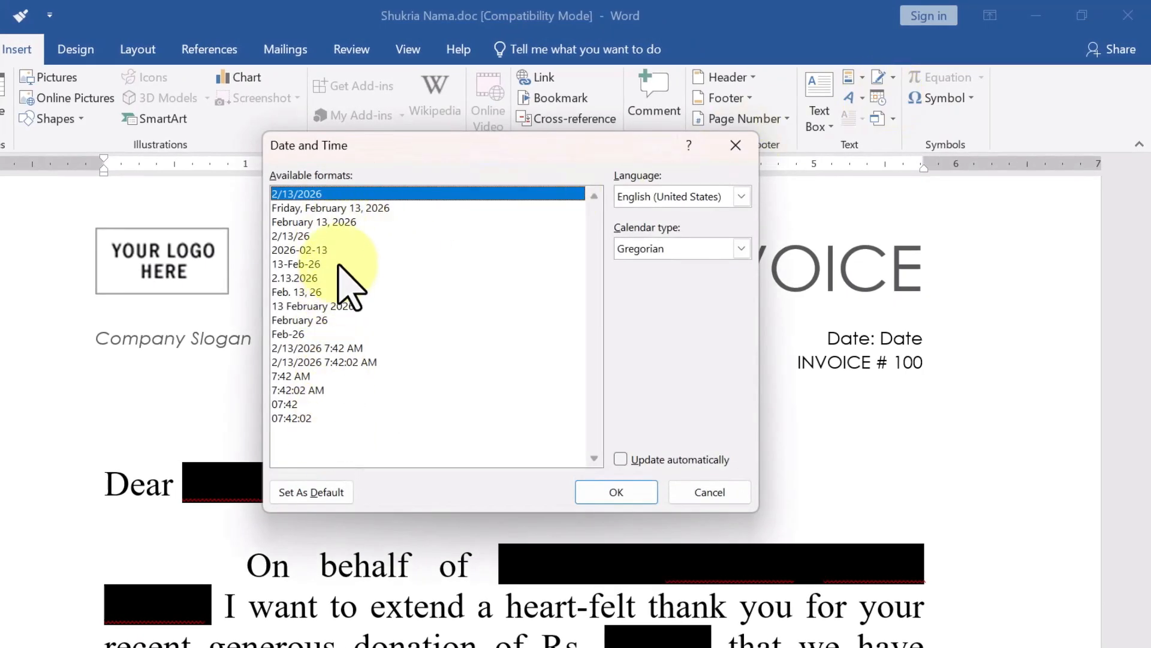
pyautogui.click(306, 209)
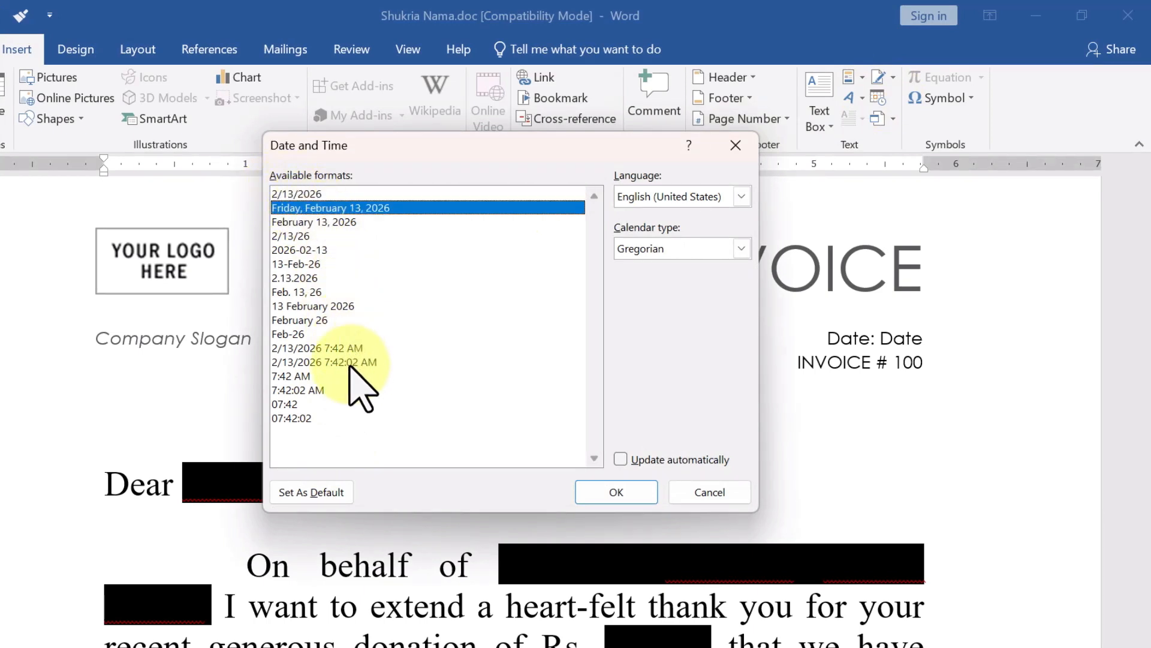
pyautogui.click(327, 362)
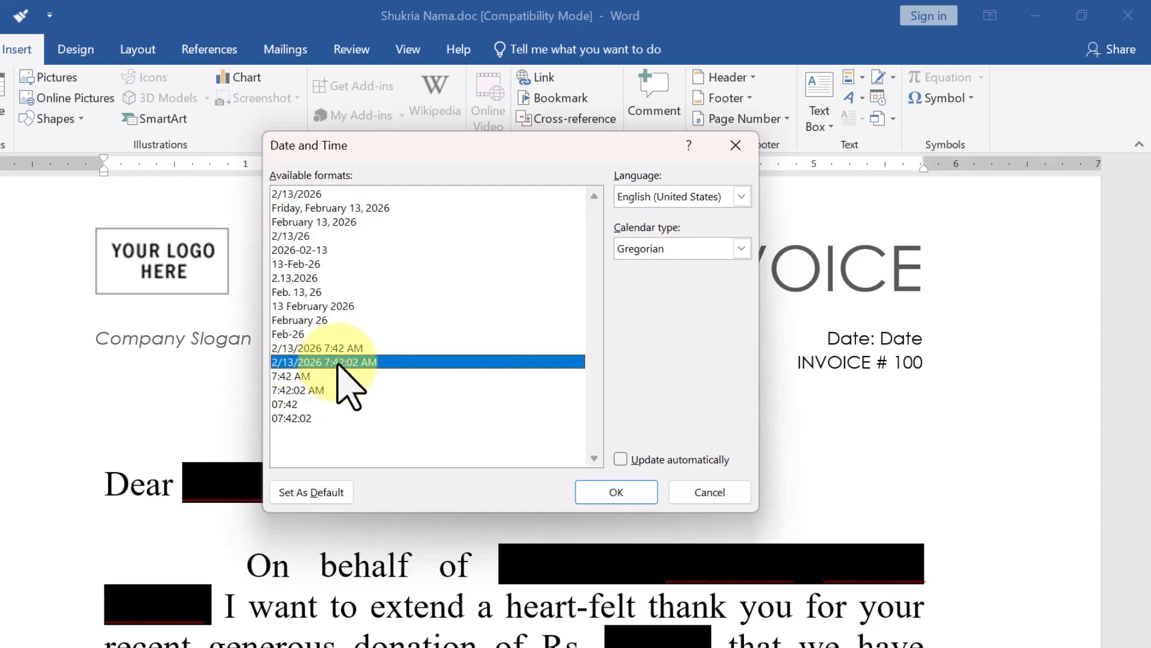
pyautogui.click(631, 490)
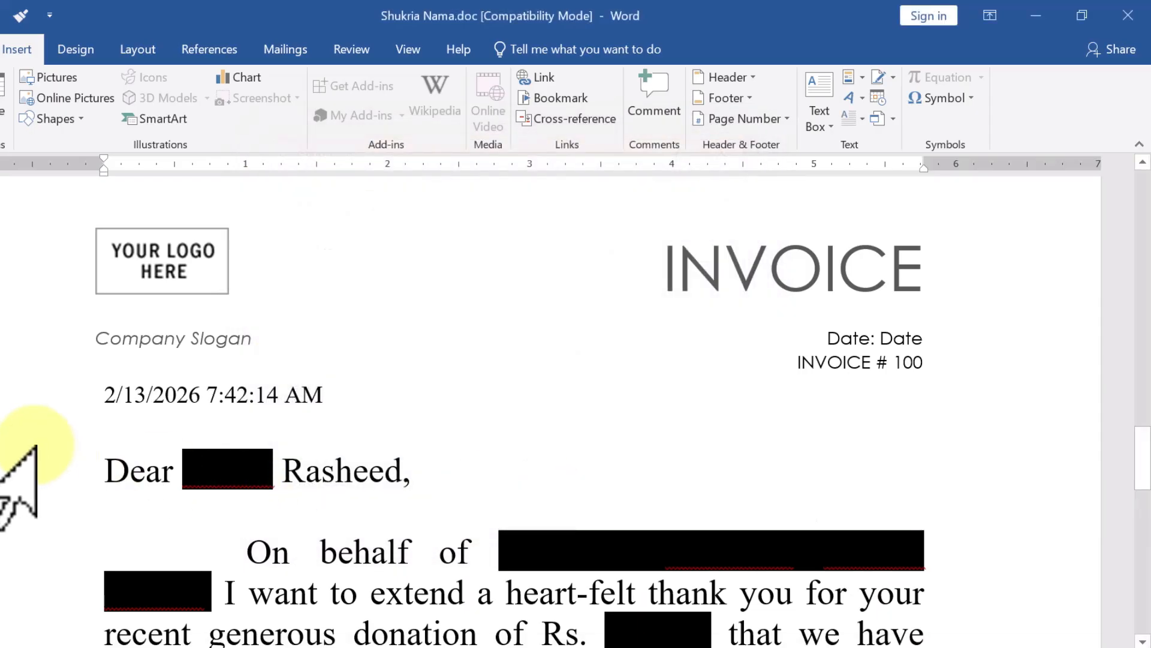
# Replace the inserted date and time above the greeting with the date in the "13 February 2026" format
pyautogui.moveTo(332, 396); pyautogui.dragTo(85, 398)
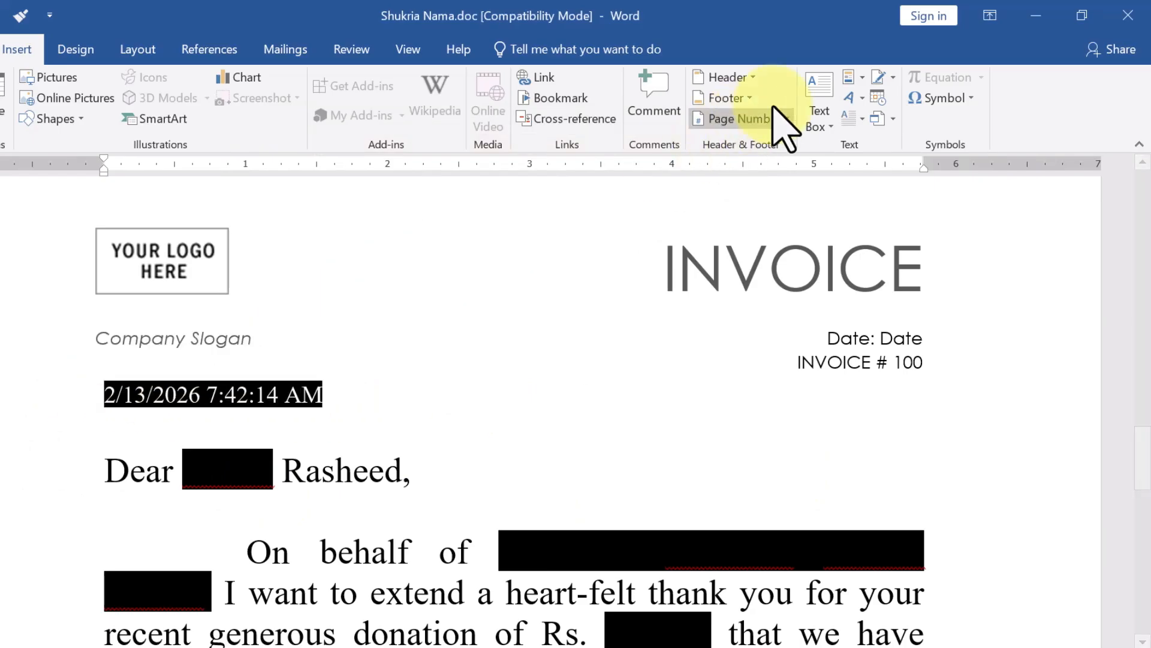
pyautogui.click(856, 78)
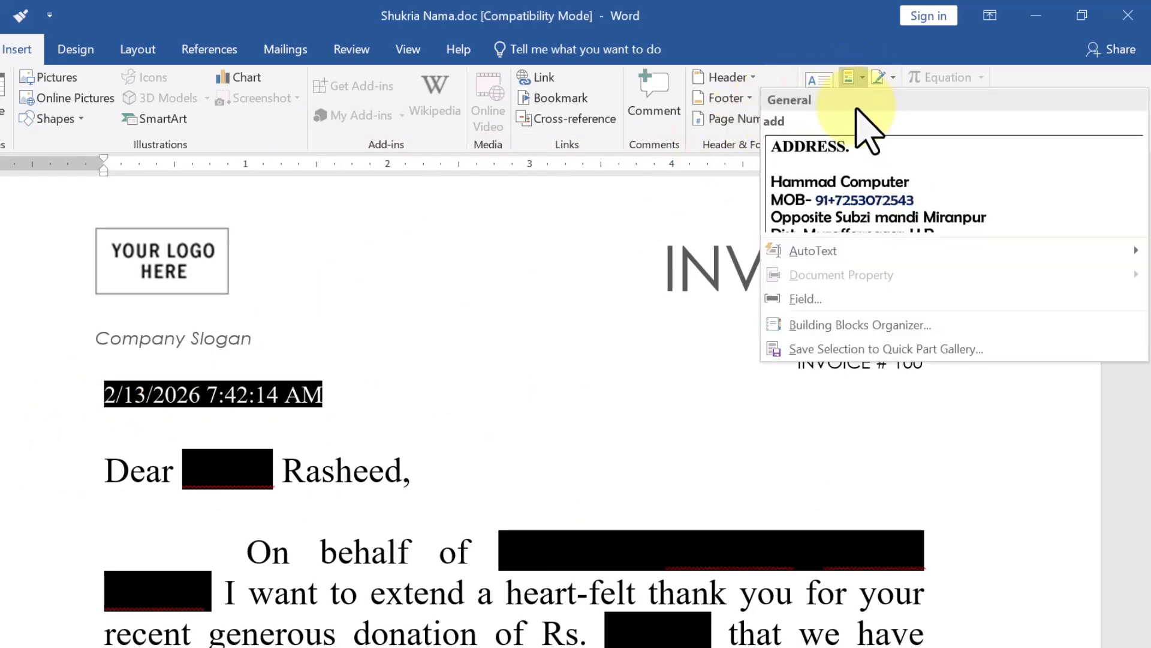
pyautogui.click(649, 394)
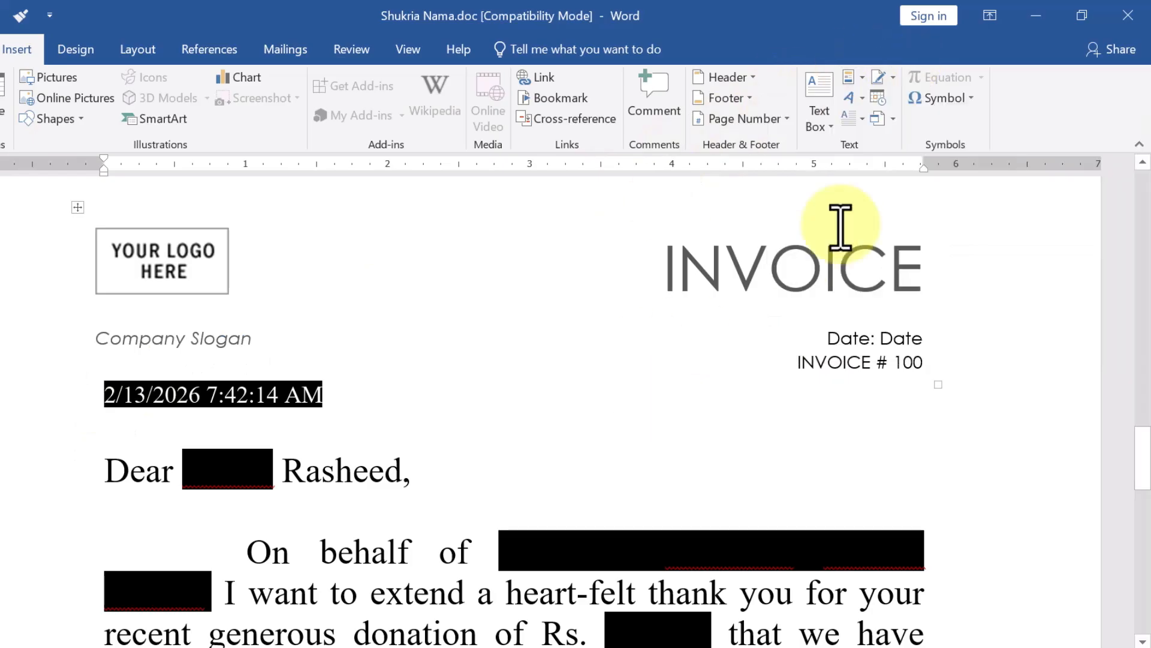
pyautogui.click(887, 100)
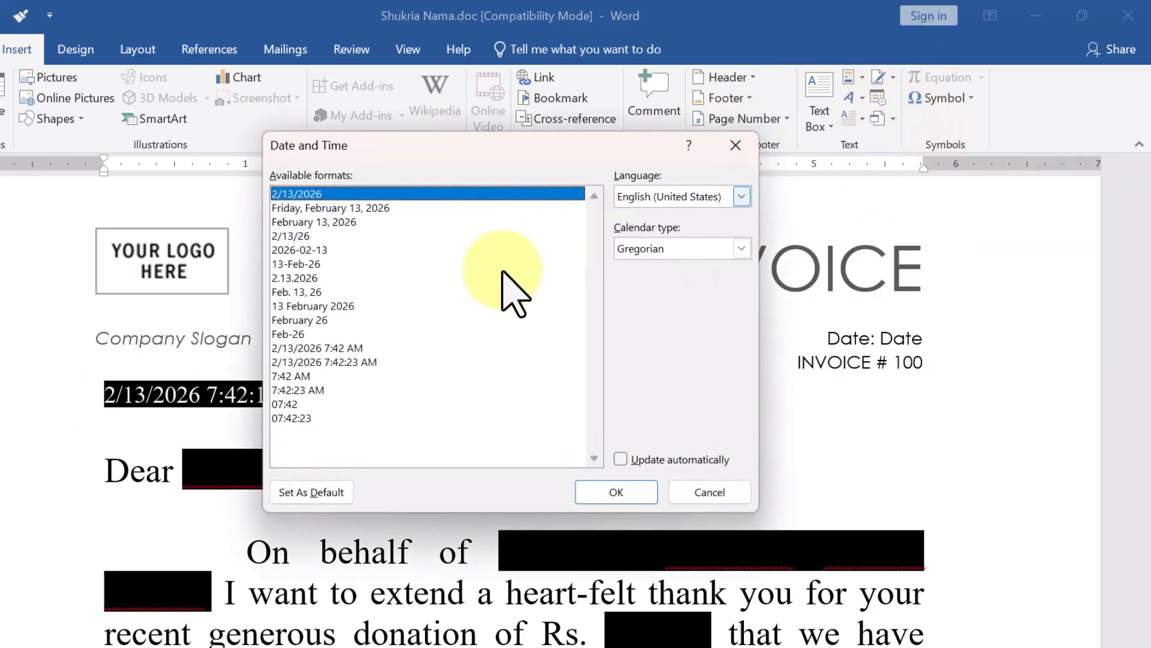
pyautogui.click(304, 306)
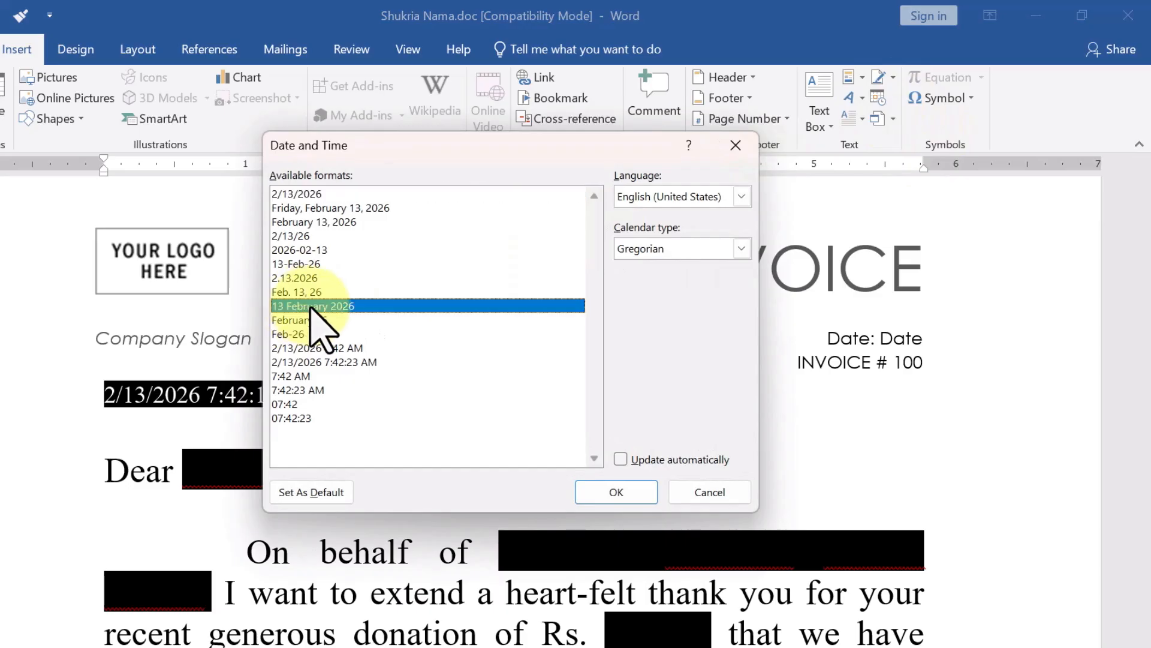
pyautogui.click(616, 500)
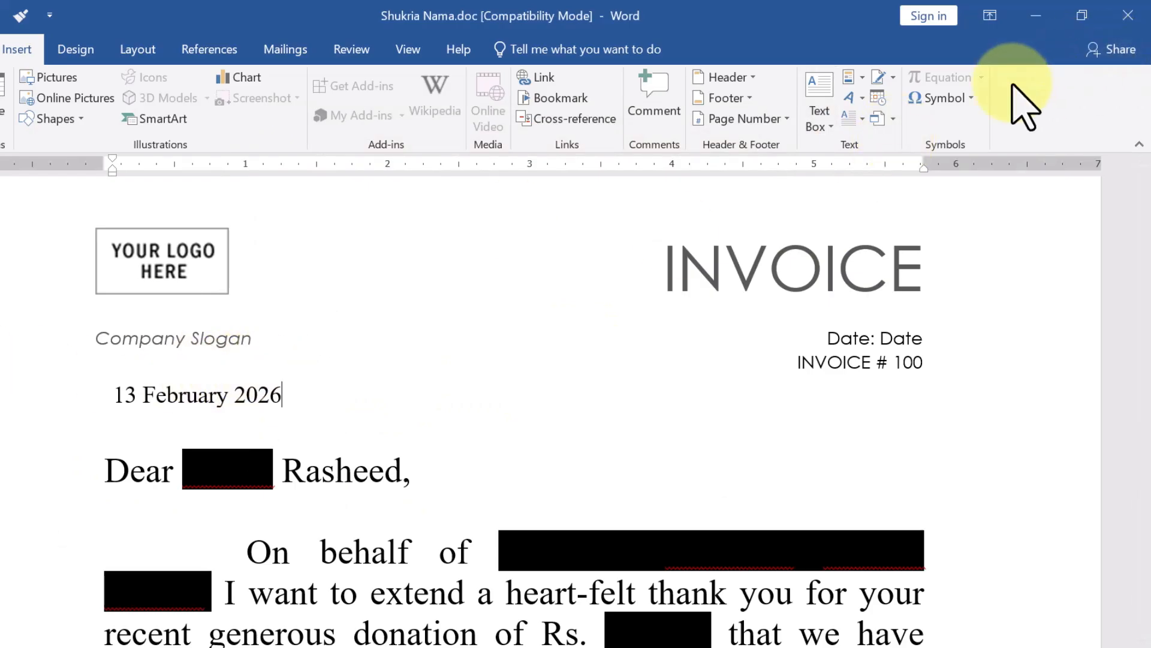
# Insert the text of the file INVOICE.docx from the Documents folder after the date above the greeting
pyautogui.click(893, 123)
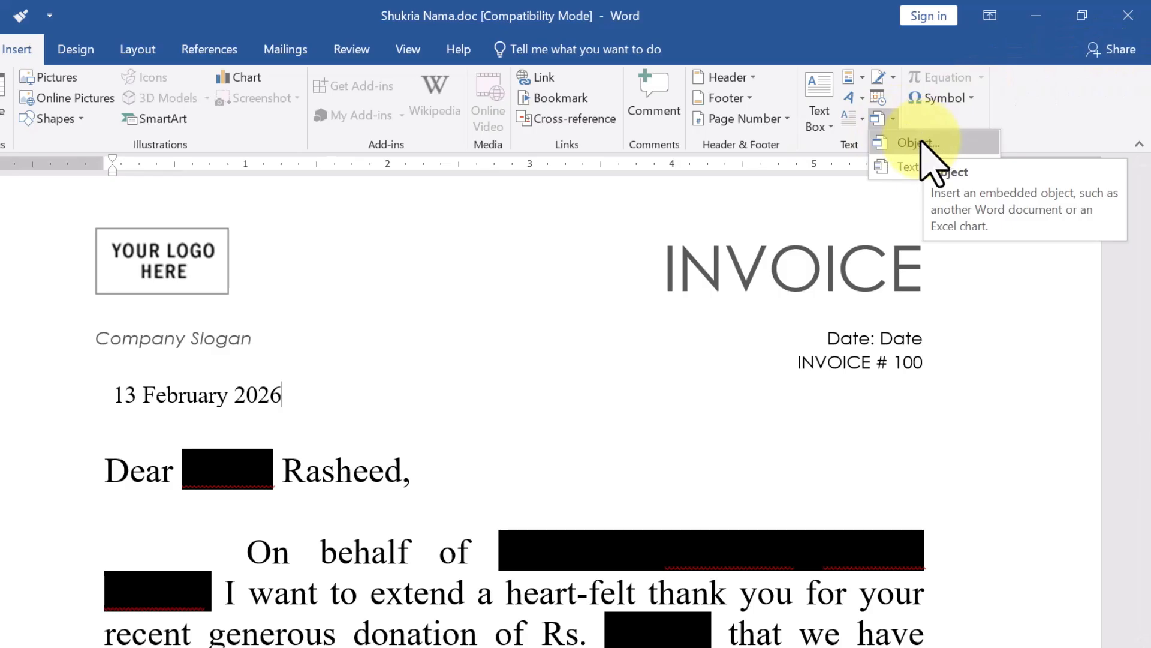
pyautogui.click(926, 169)
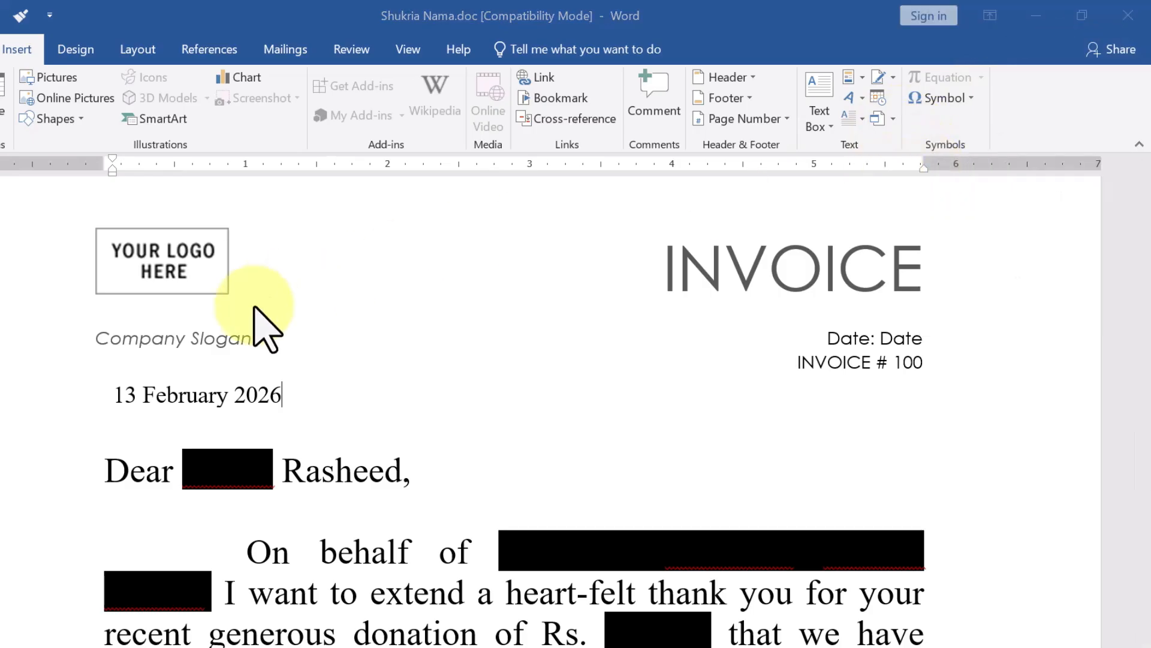
pyautogui.scroll(-1, 211, 301)
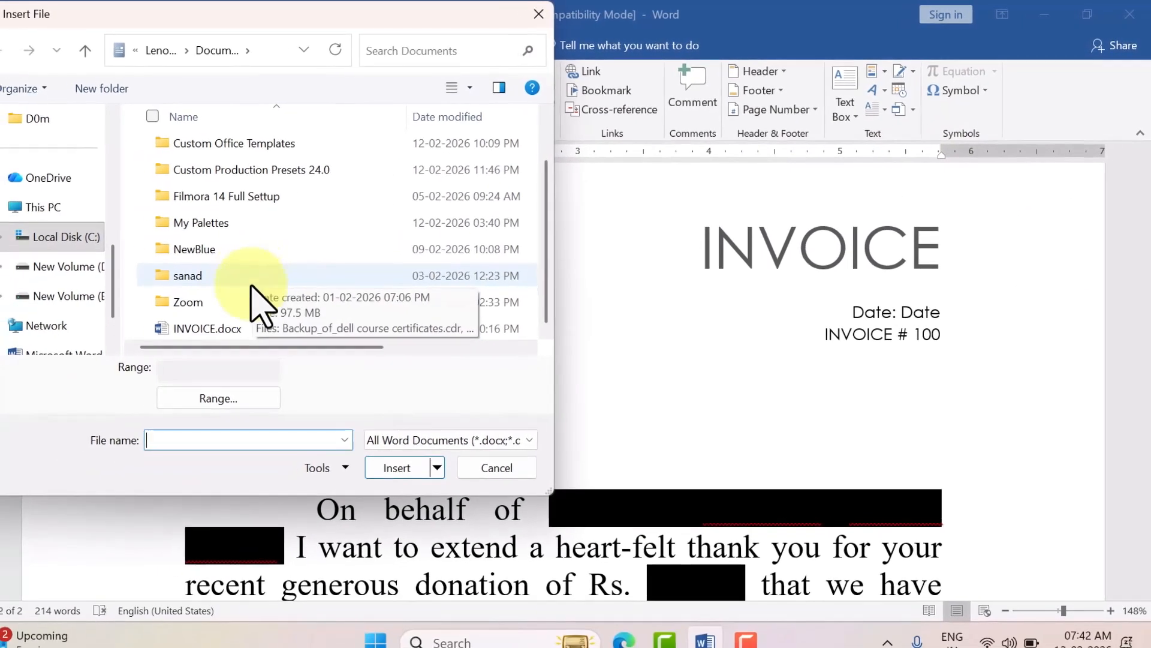
pyautogui.click(227, 333)
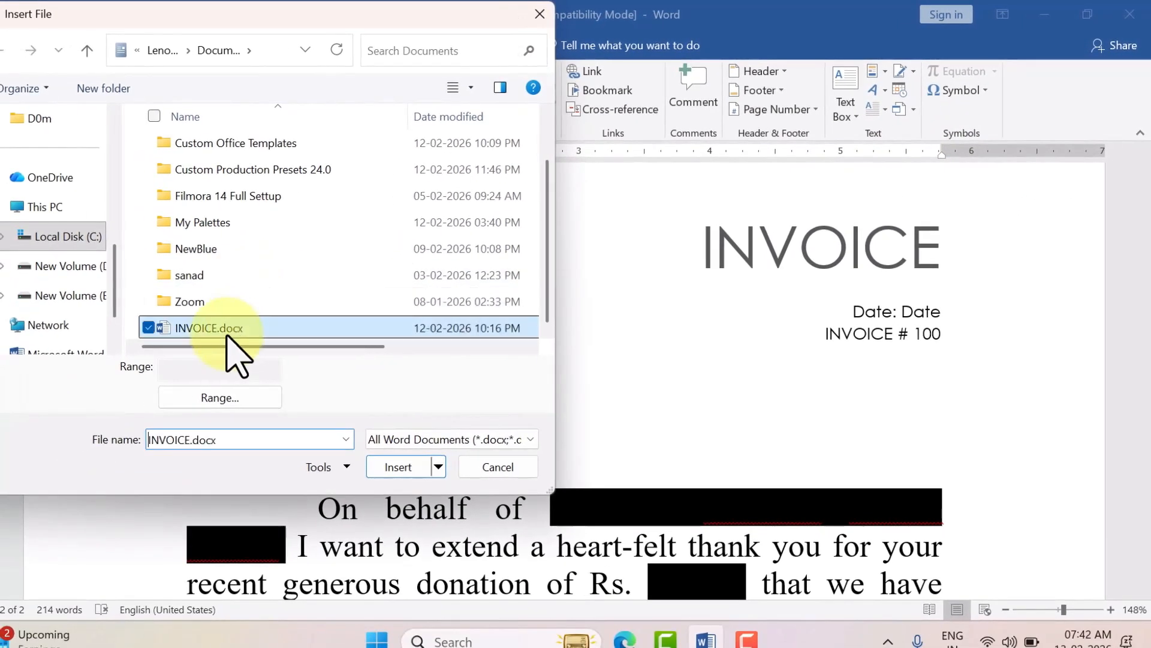
pyautogui.click(399, 468)
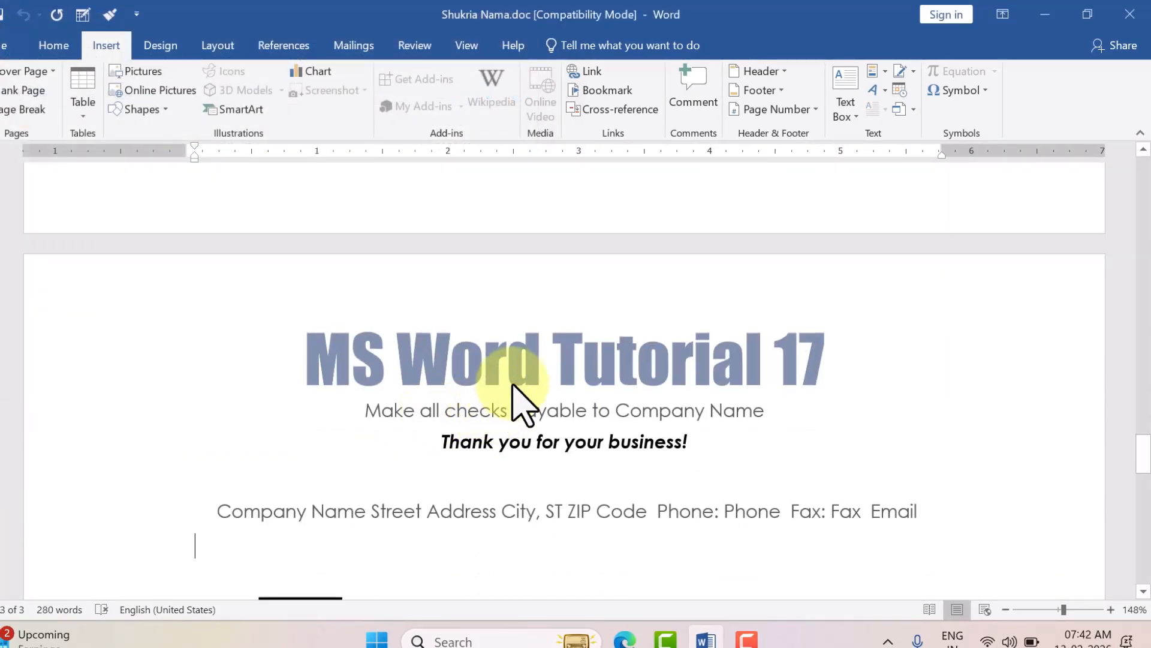
# Delete the text inserted from INVOICE.docx together with the date on the line above the greeting
pyautogui.moveTo(953, 516); pyautogui.dragTo(200, 280)
pyautogui.press('Delete')
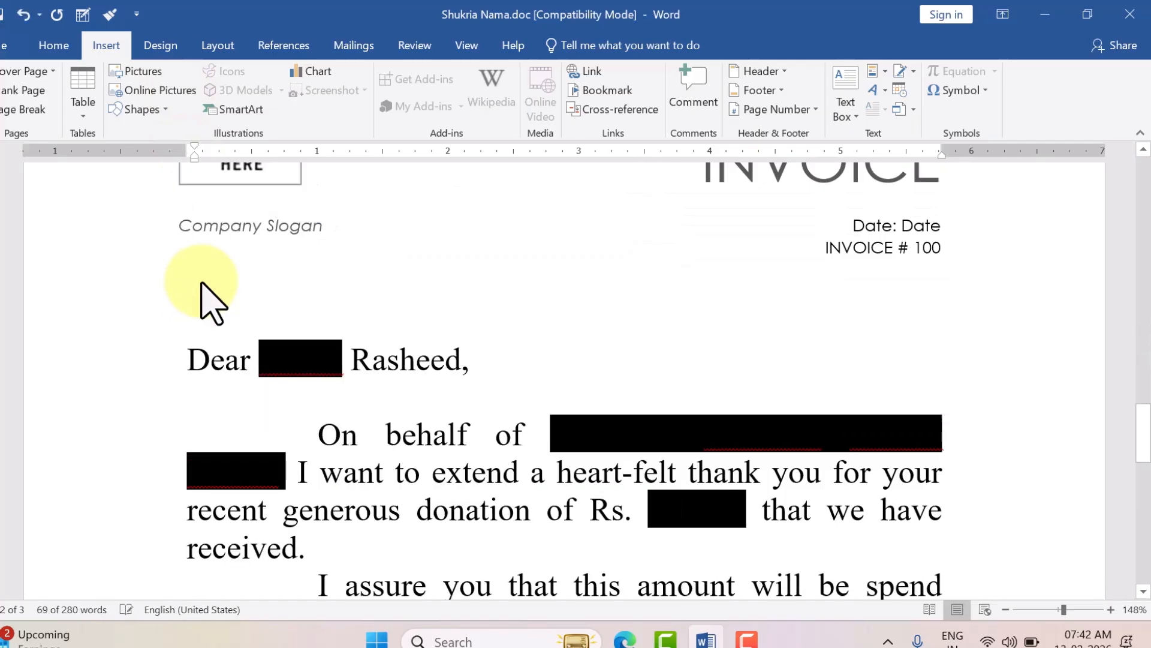
# Embed a new Adobe Photoshop Image object on the empty line above the greeting
pyautogui.click(914, 110)
pyautogui.click(937, 133)
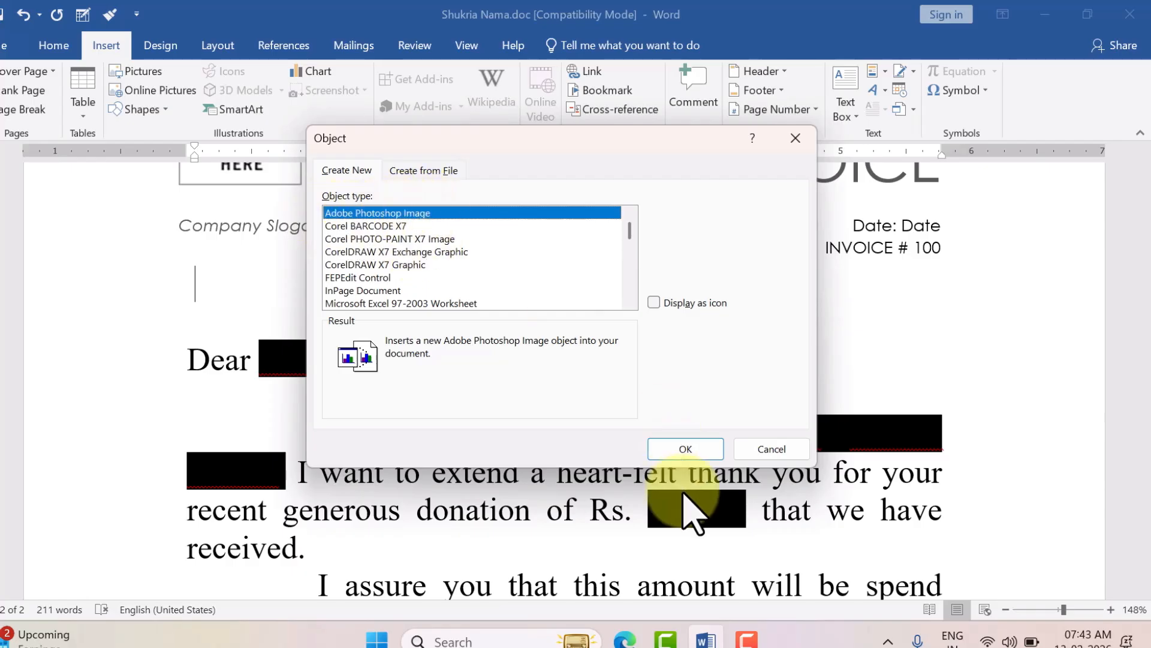
pyautogui.click(667, 453)
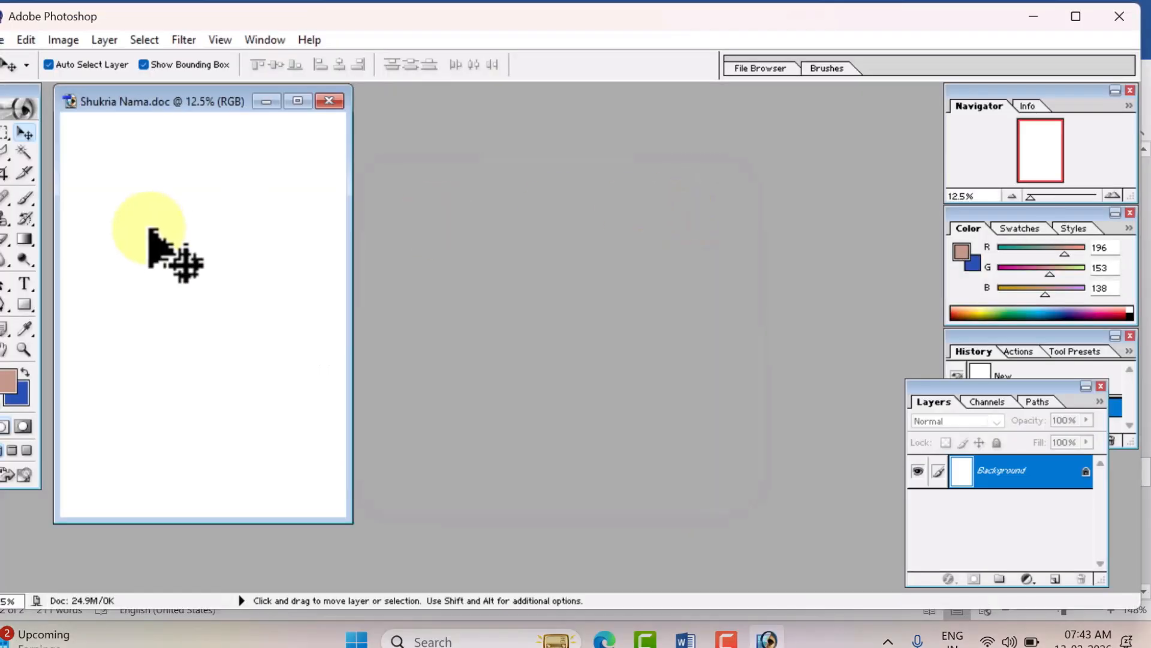
# Try adding a name as point text to the embedded image in Photoshop, and close the image discarding the text edits
pyautogui.click(132, 236)
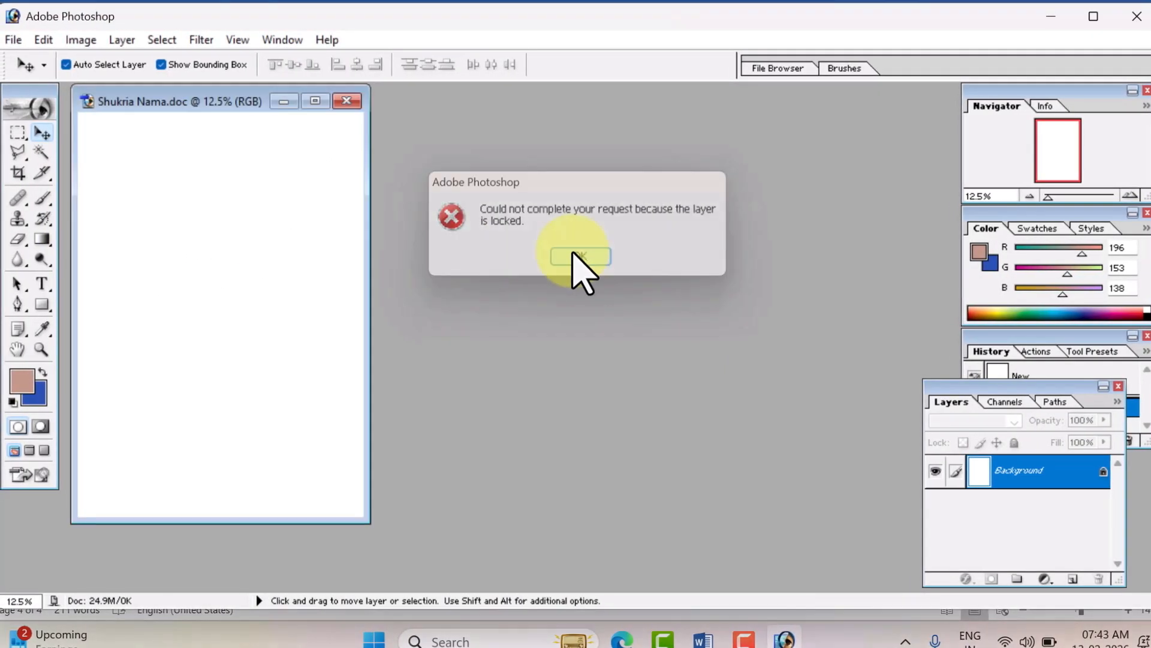
pyautogui.click(563, 257)
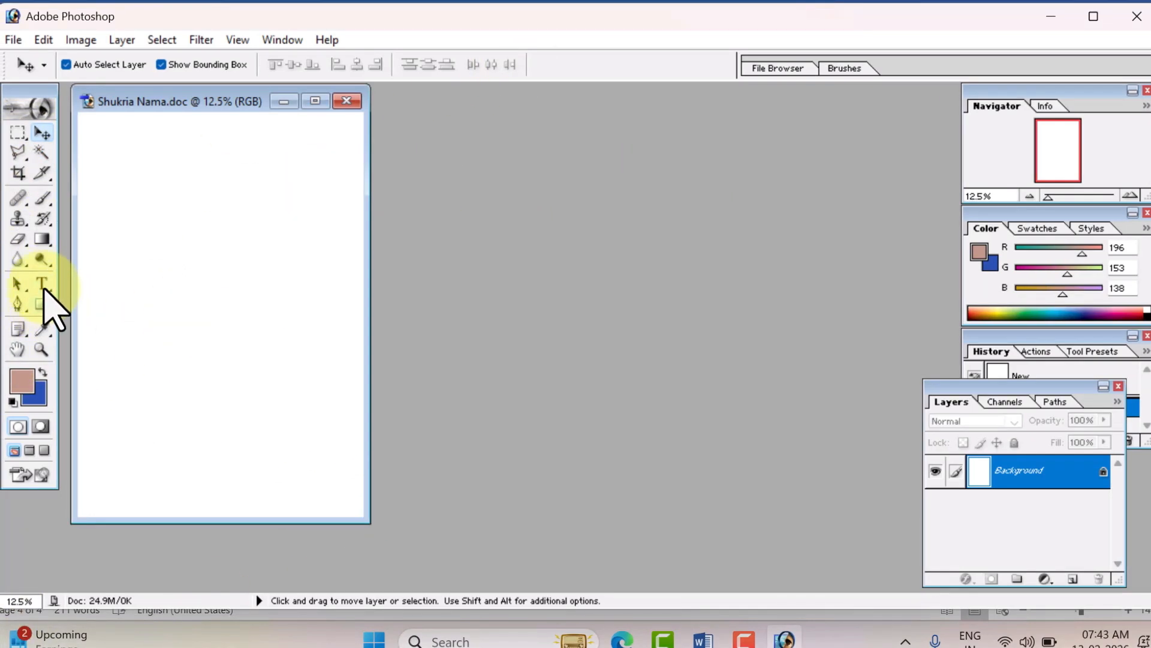
pyautogui.press('t')
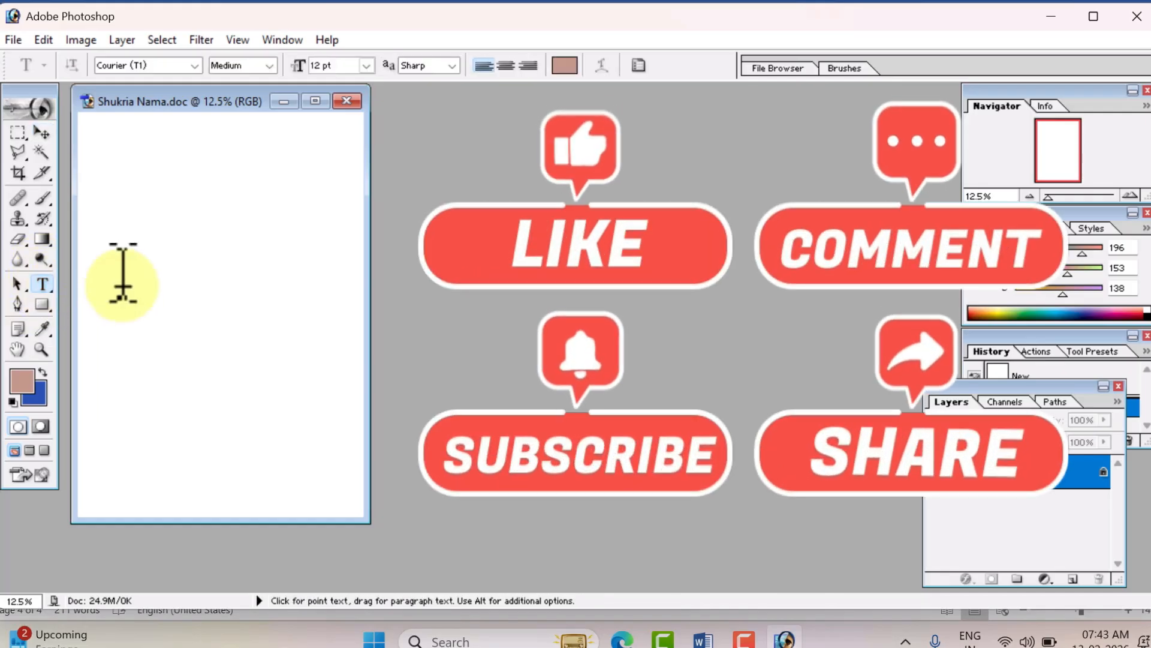
pyautogui.click(123, 281)
pyautogui.write('hammad')
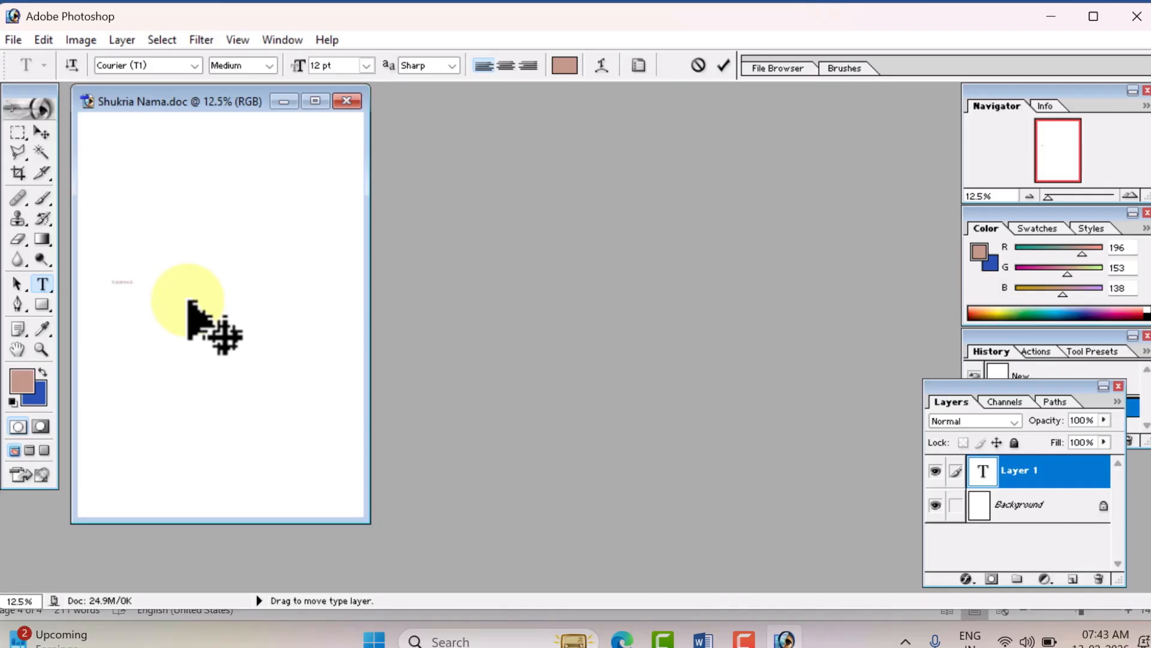
pyautogui.click(347, 100)
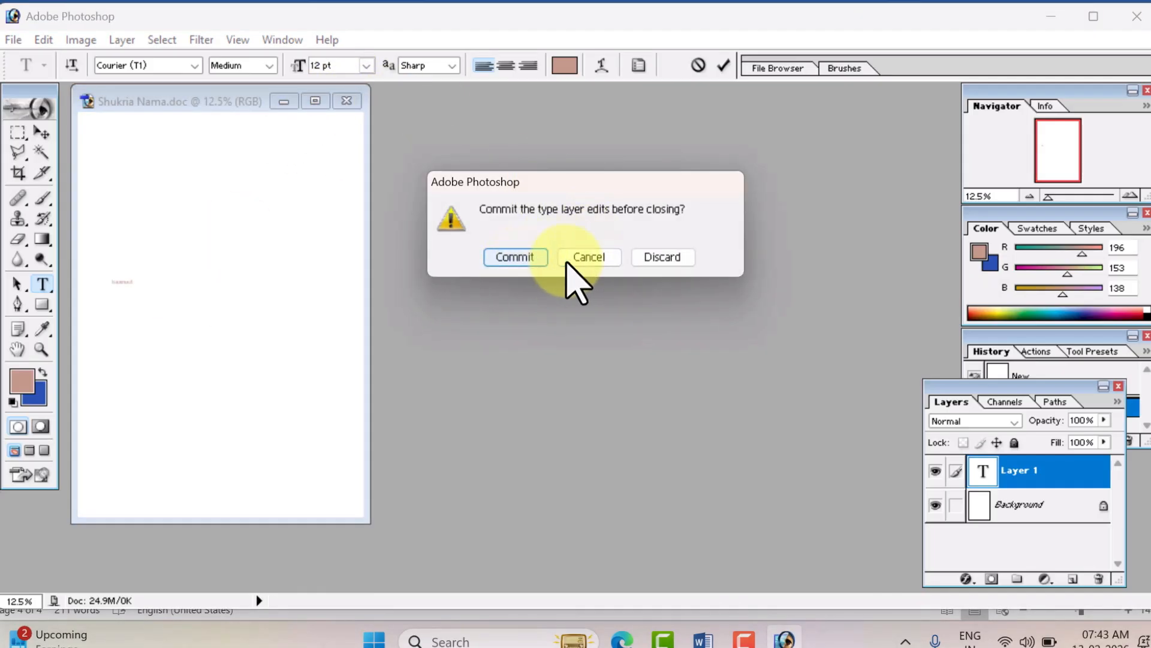
pyautogui.click(682, 258)
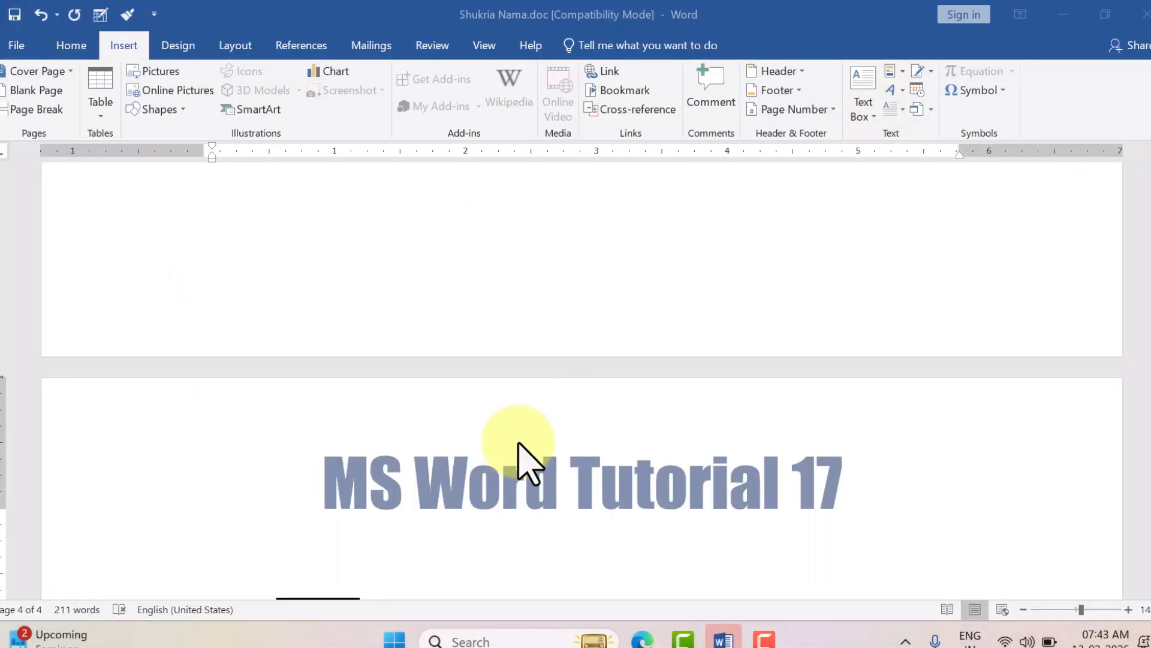
# Back in Word, look through the document's pages to examine how the embedded Photoshop image sits in the layout
pyautogui.scroll(-1, 525, 433)
pyautogui.scroll(8, 323, 419)
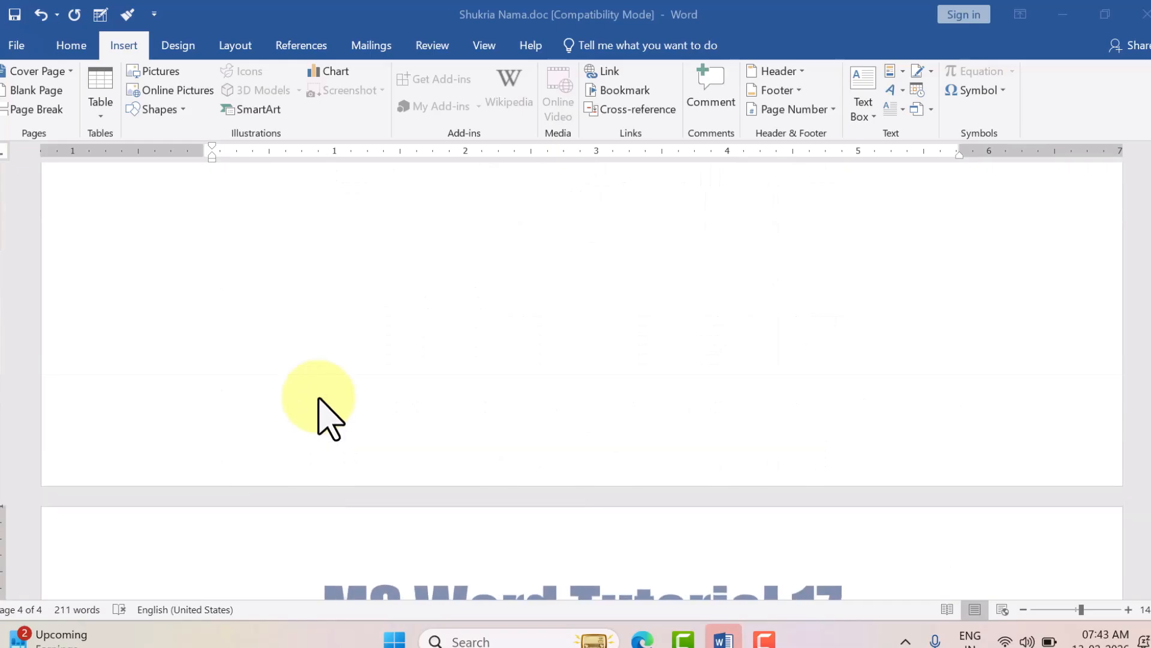
pyautogui.scroll(17, 367, 356)
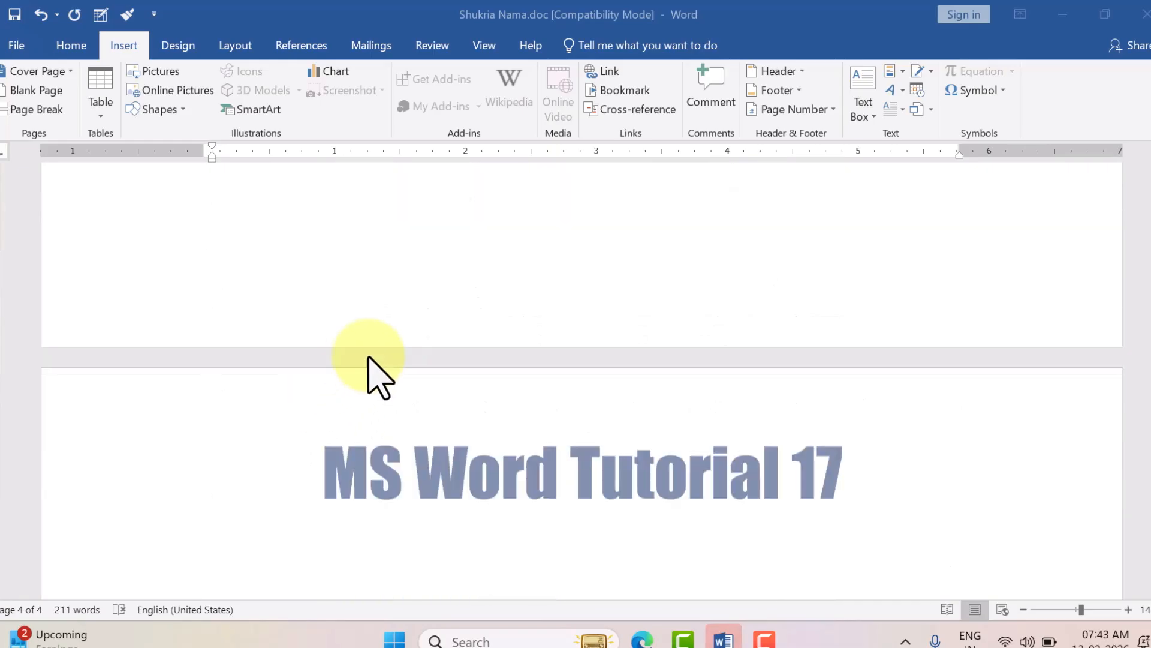
pyautogui.scroll(15, 378, 375)
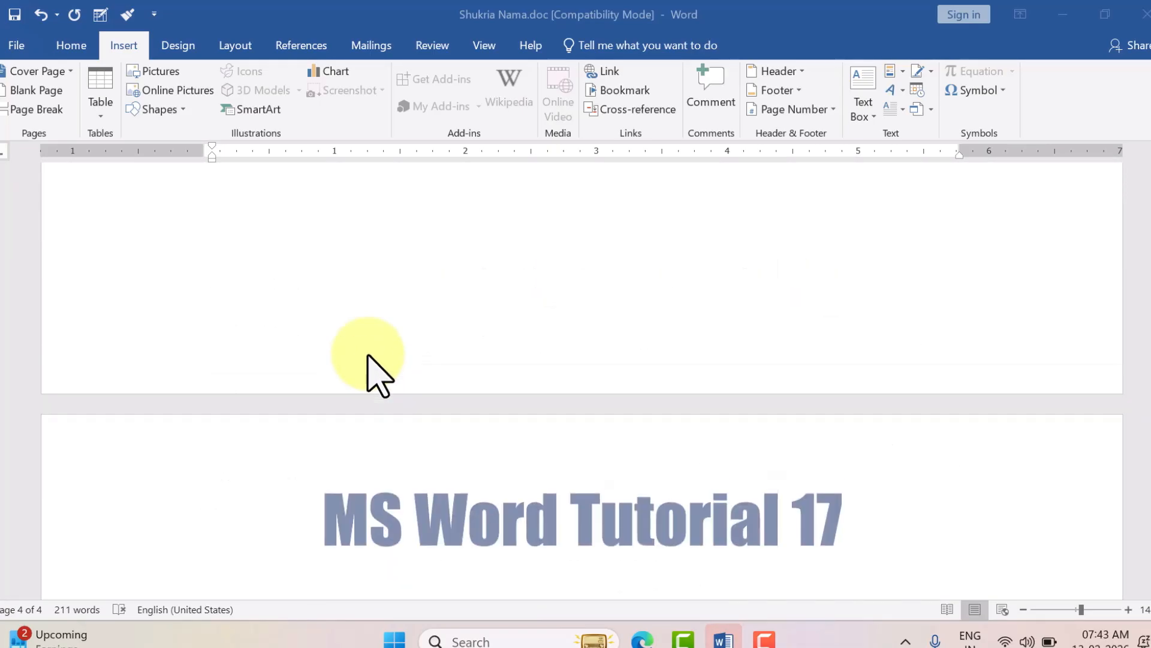
pyautogui.scroll(3, 368, 359)
pyautogui.scroll(-15, 389, 347)
pyautogui.scroll(-10, 424, 334)
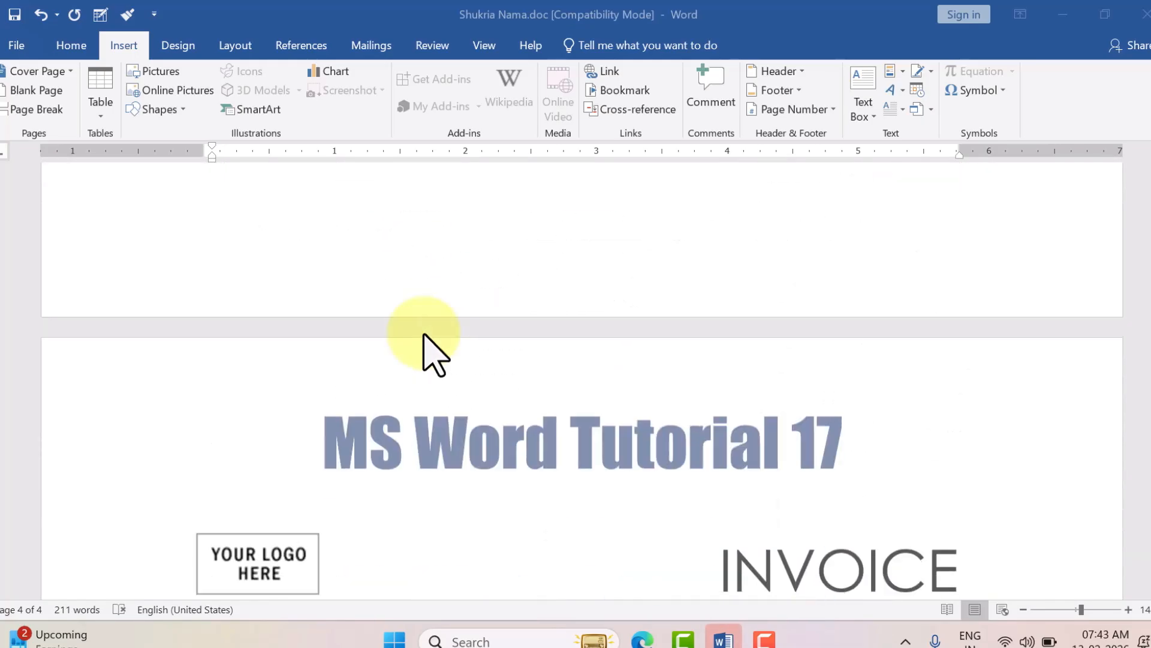
pyautogui.scroll(-5, 424, 334)
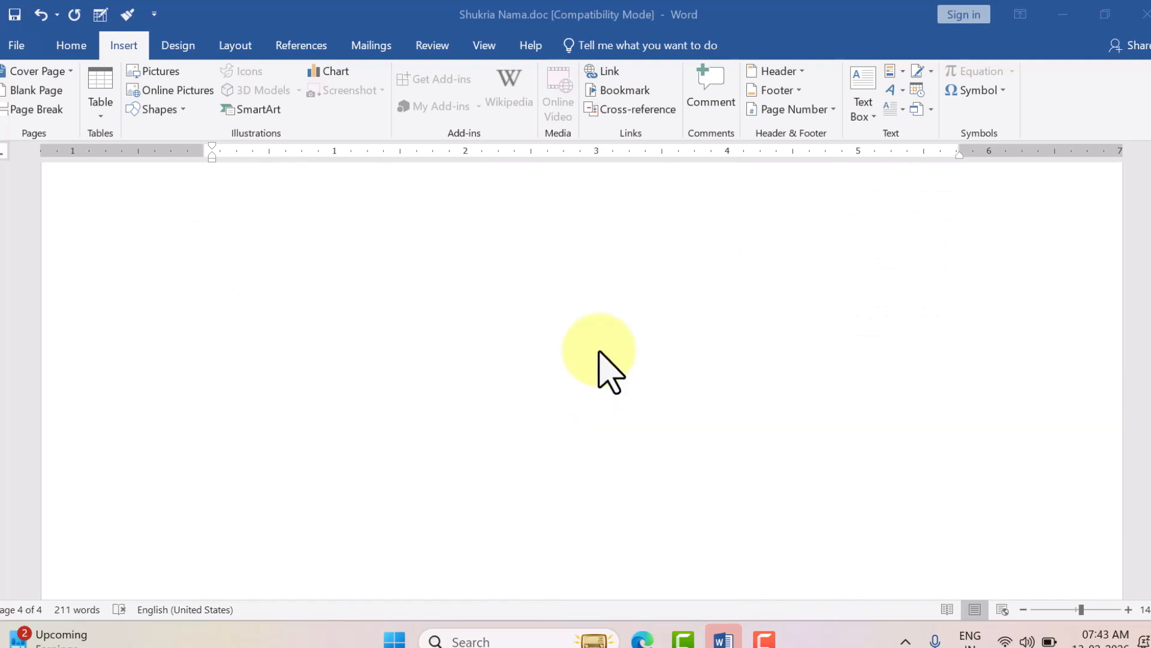